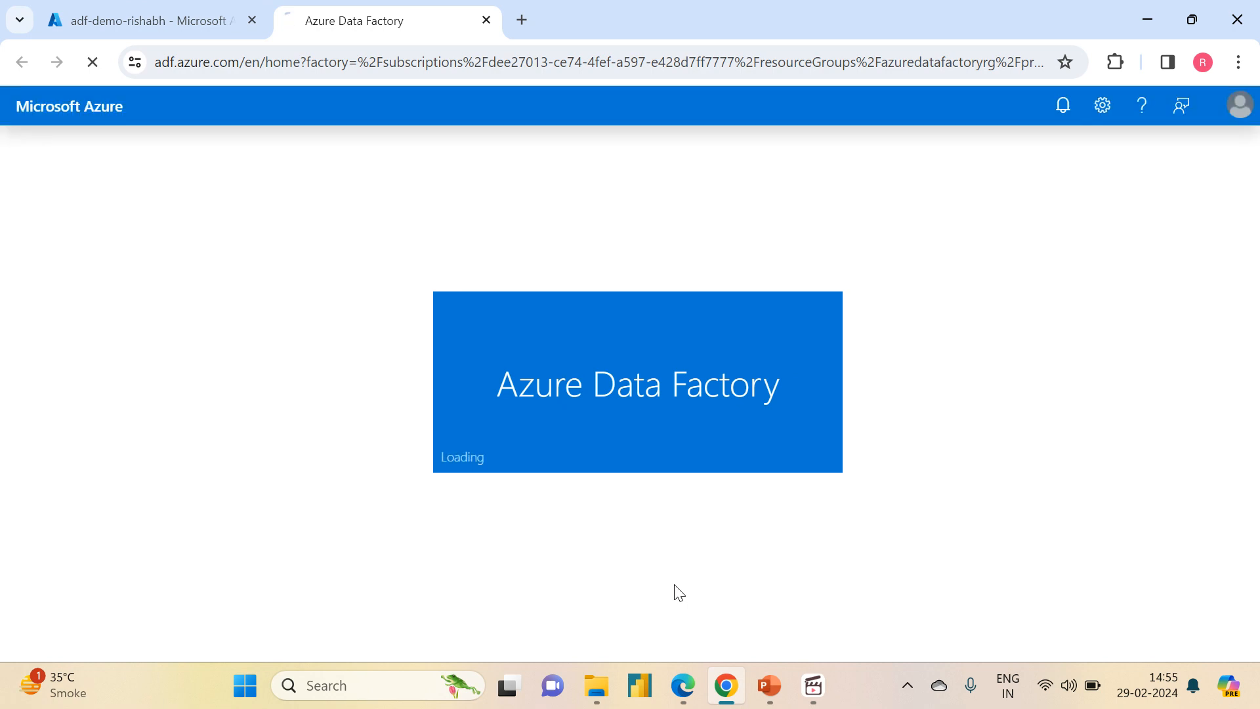
# Search Google for "dummy csv files download" in a new browser tab
pyautogui.click(522, 20)
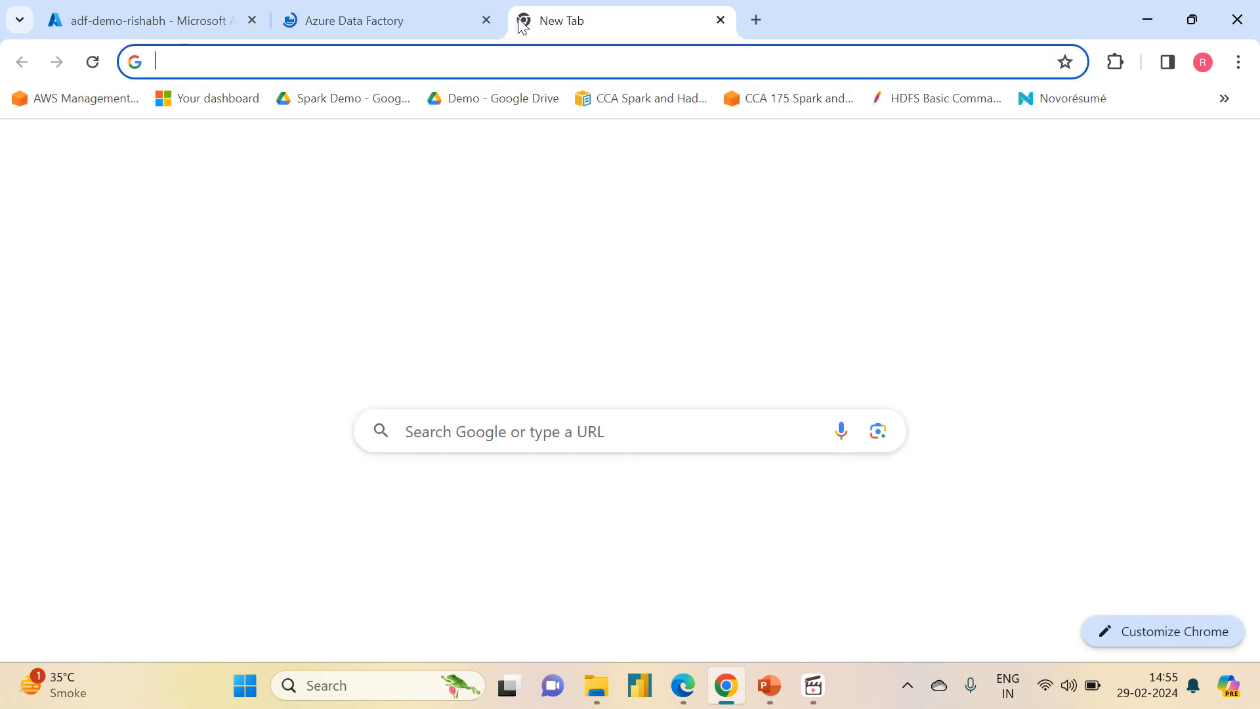
pyautogui.click(481, 68)
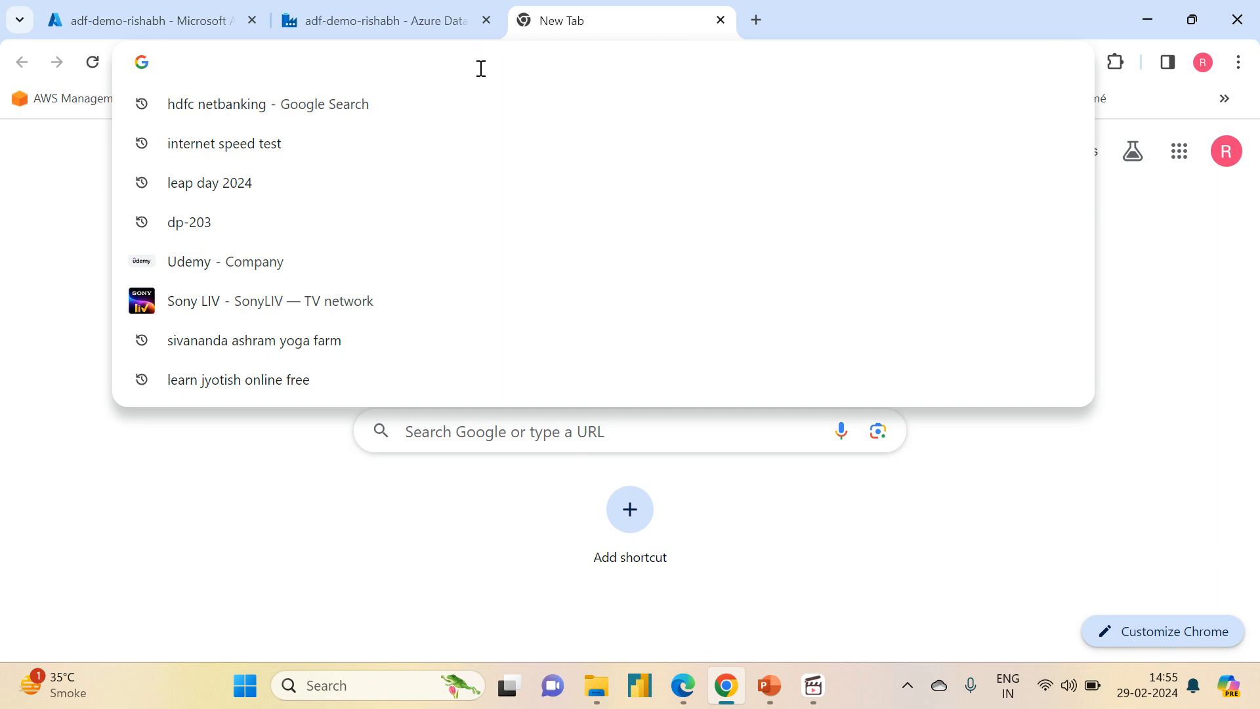
pyautogui.write('dumm')
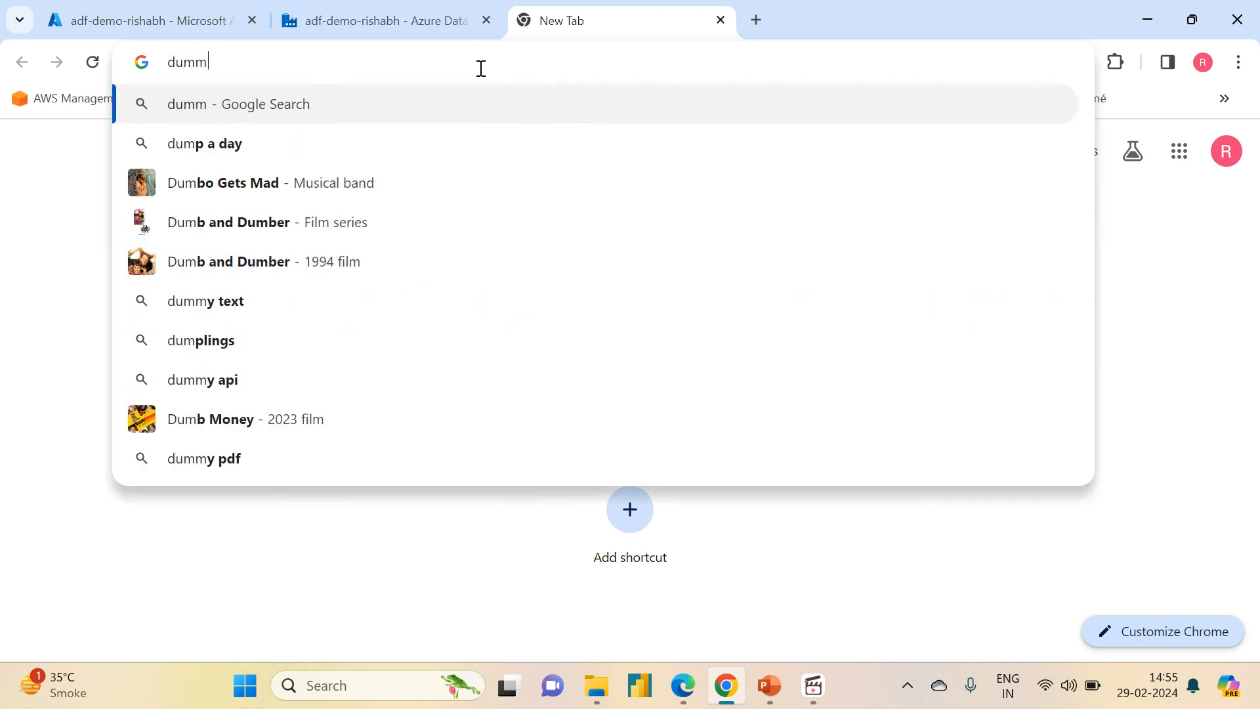
pyautogui.write('y csv file')
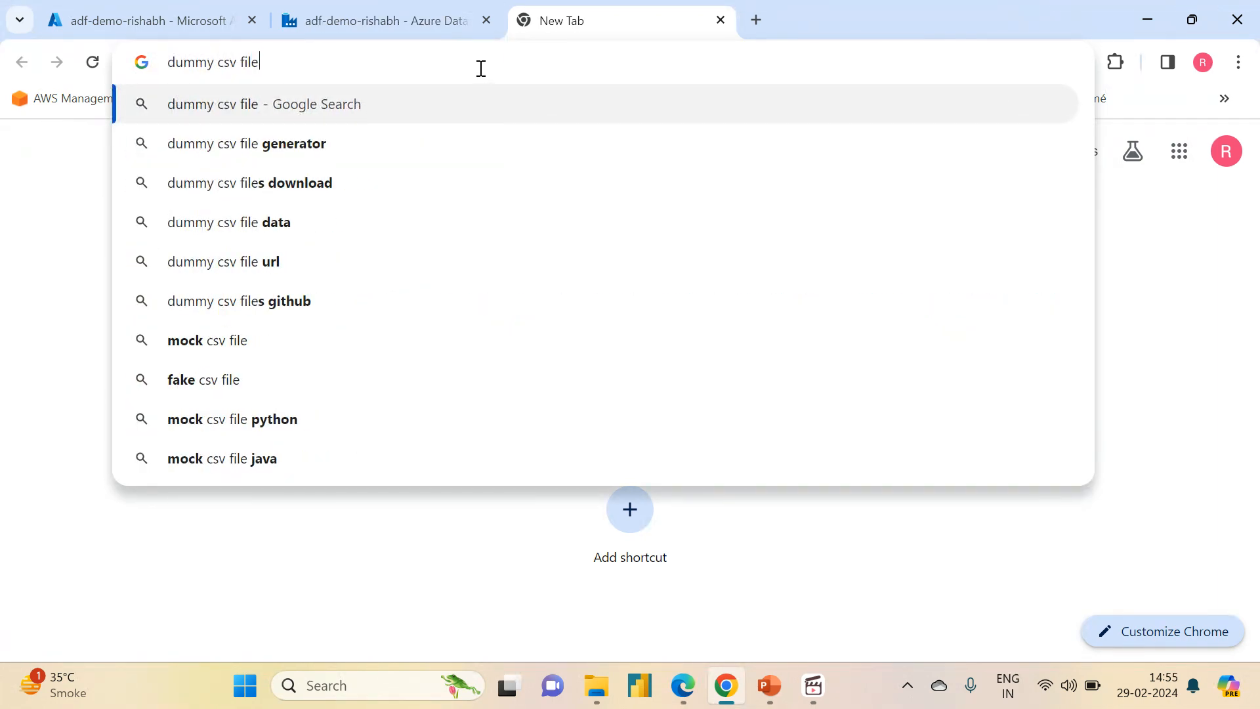
pyautogui.press('Down')
pyautogui.press('Down')
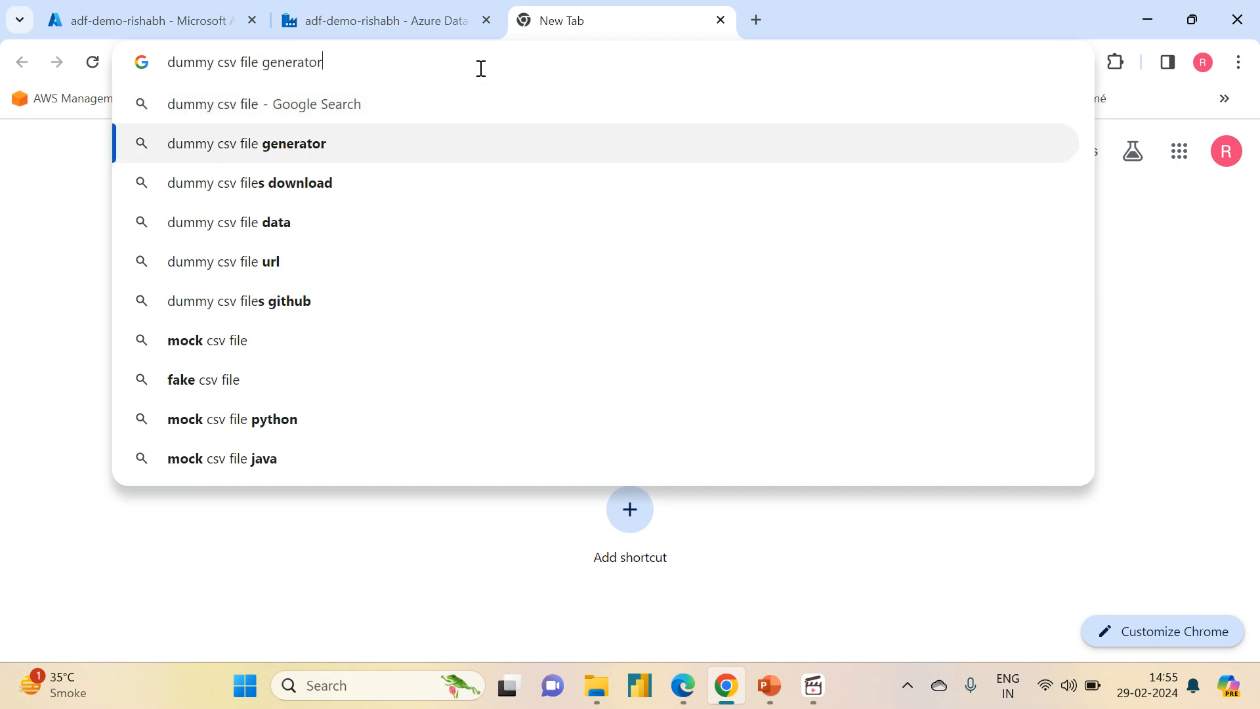
pyautogui.press('Return')
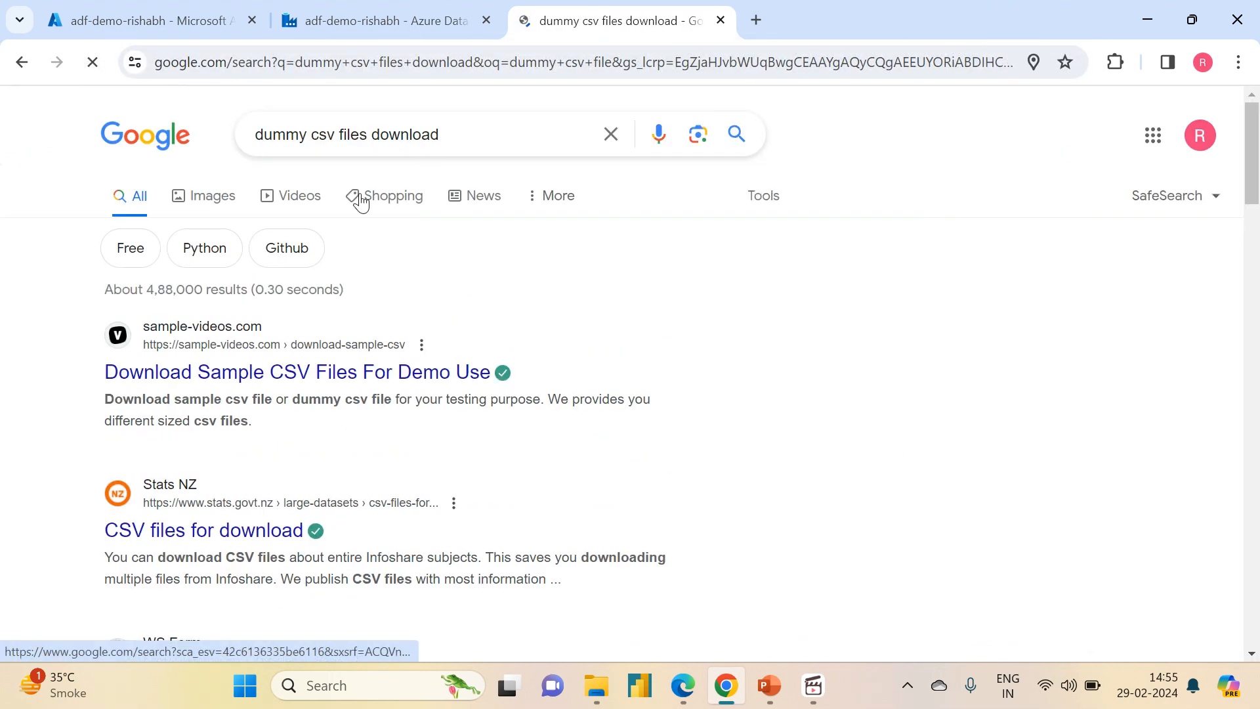
# Download the 5,000-row sample CSV from the sample-videos.com search result, dismissing the advertisement
pyautogui.click(287, 379)
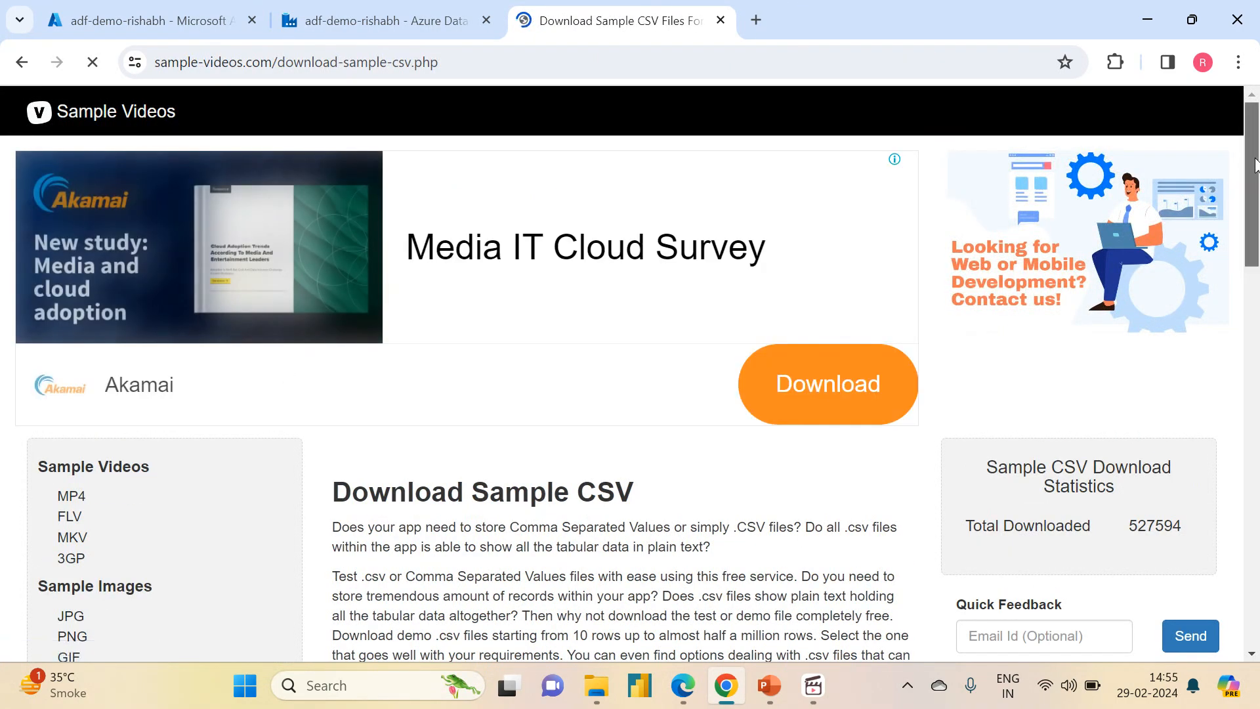
pyautogui.moveTo(1254, 166); pyautogui.dragTo(1244, 407)
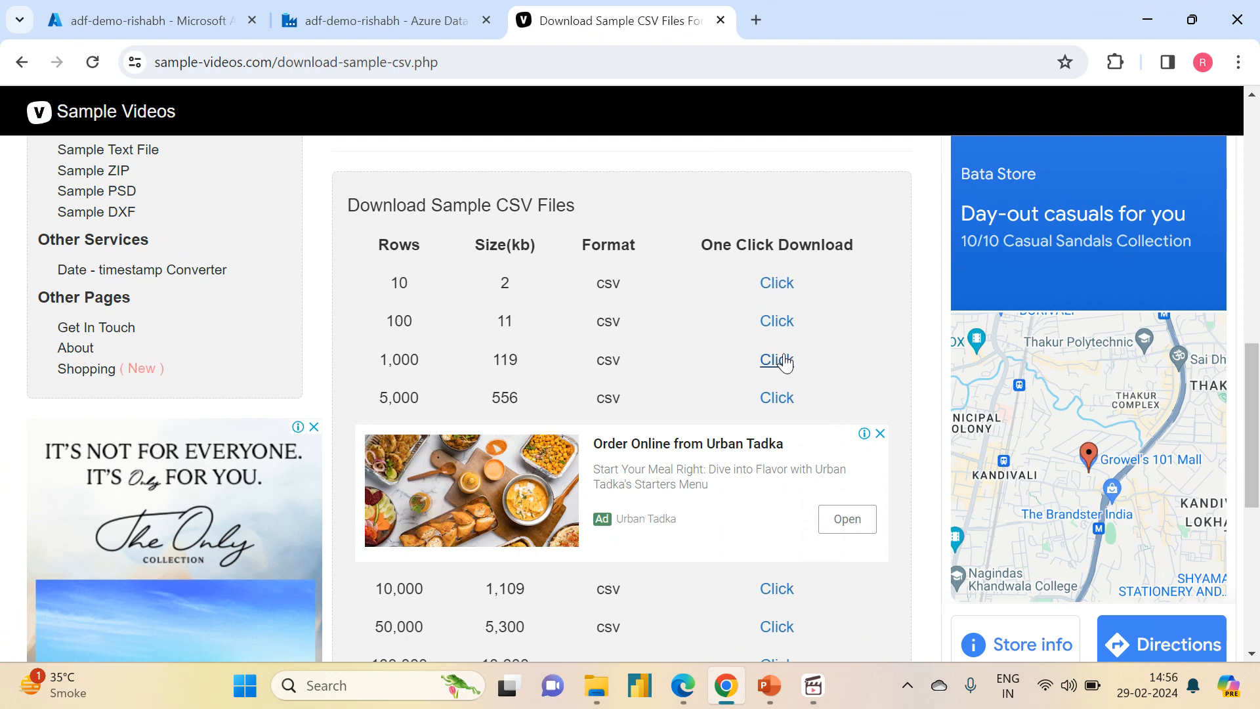
pyautogui.click(765, 398)
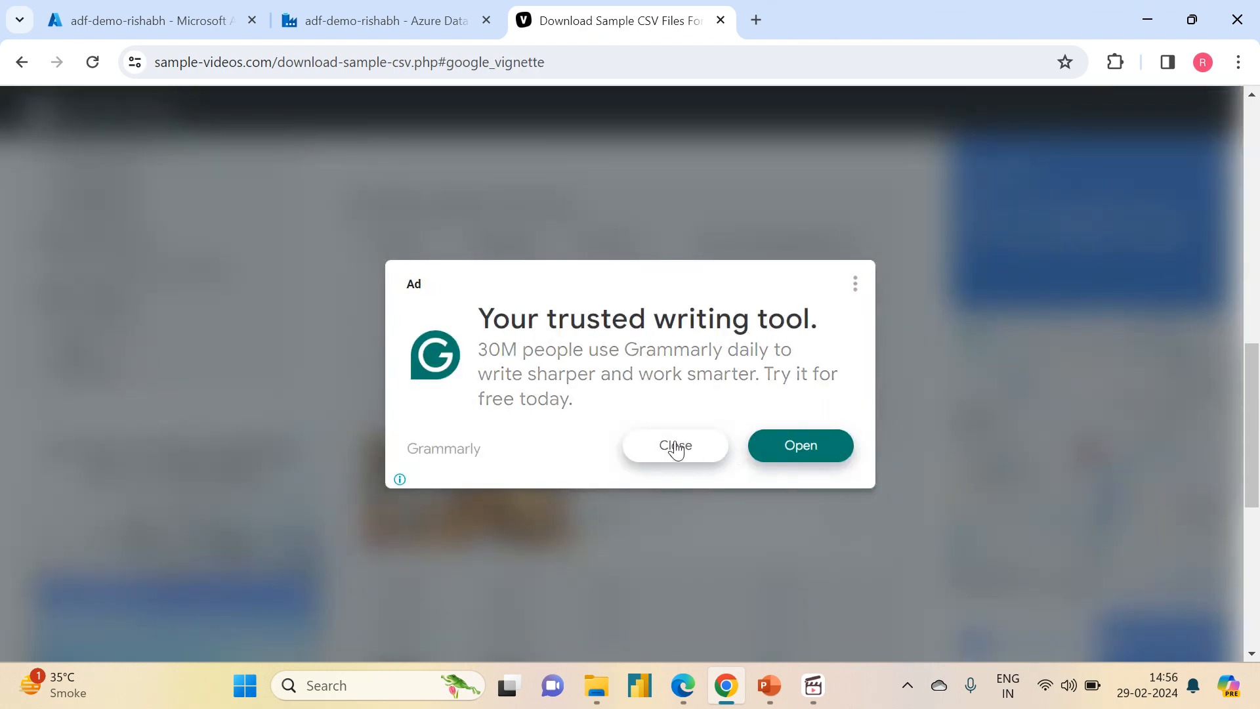
pyautogui.click(649, 446)
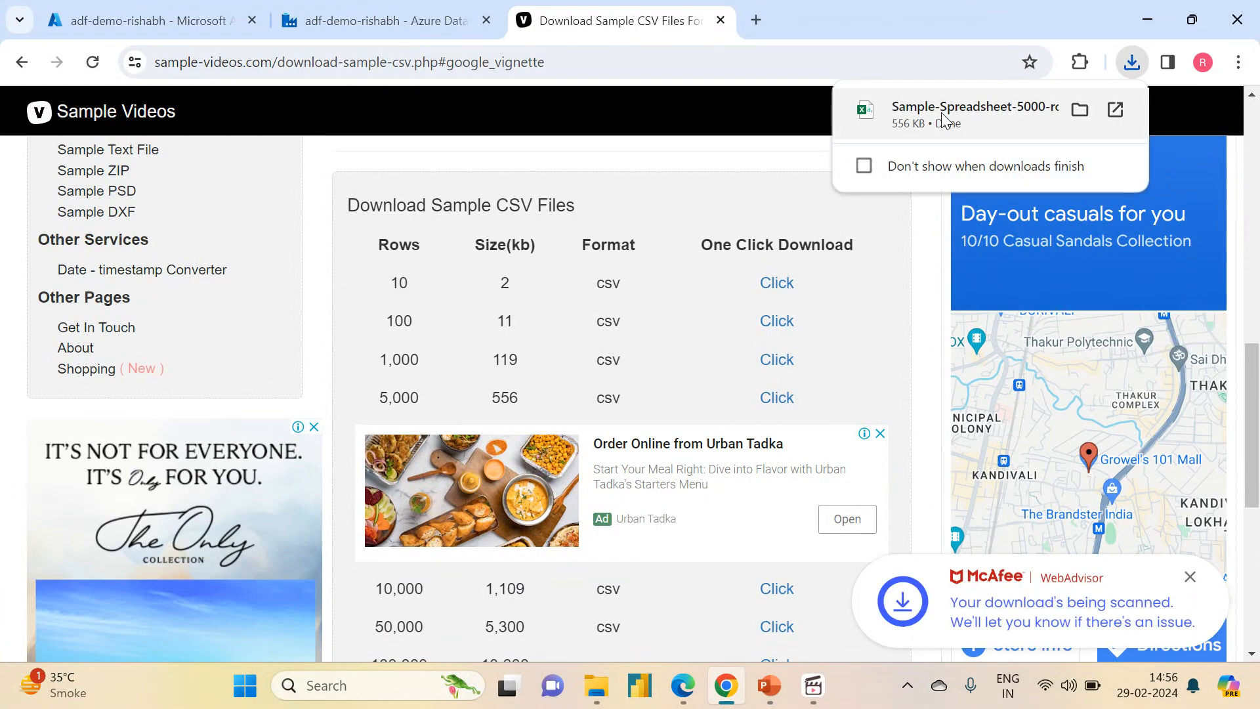
# Open the downloaded Sample-Spreadsheet-5000-rows file in Excel and look through its first rows
pyautogui.click(1074, 108)
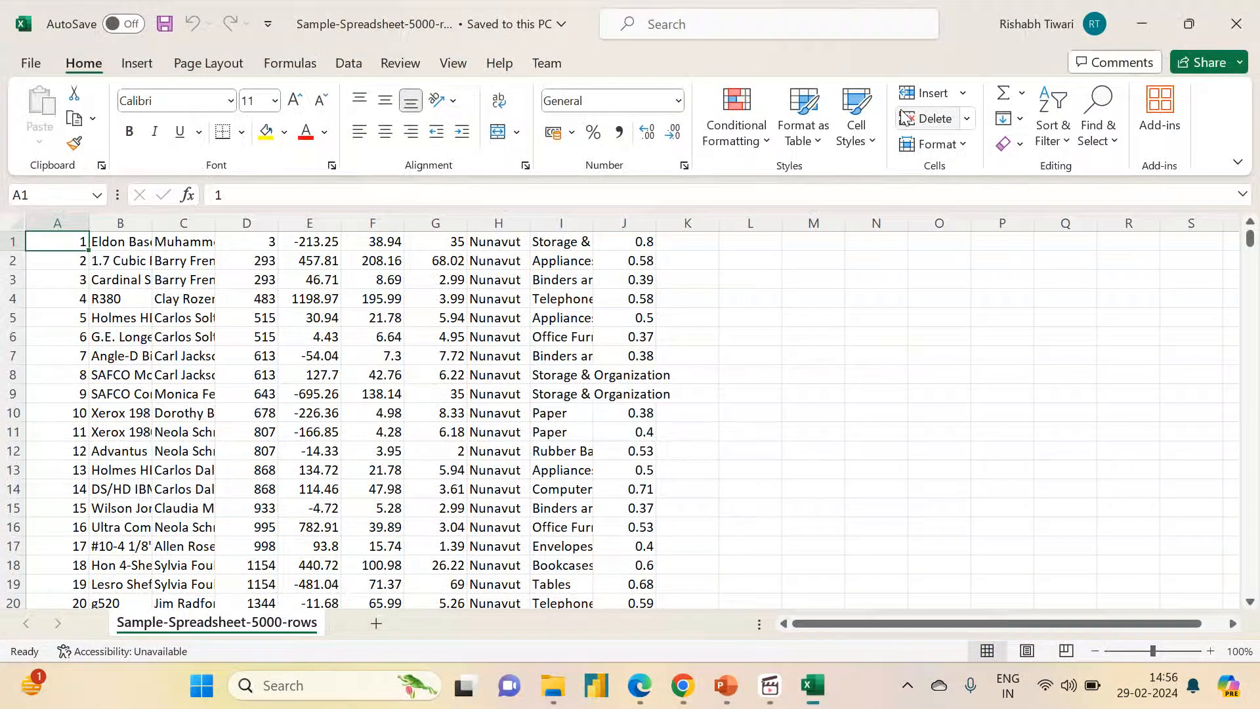
pyautogui.scroll(-2, 1254, 259)
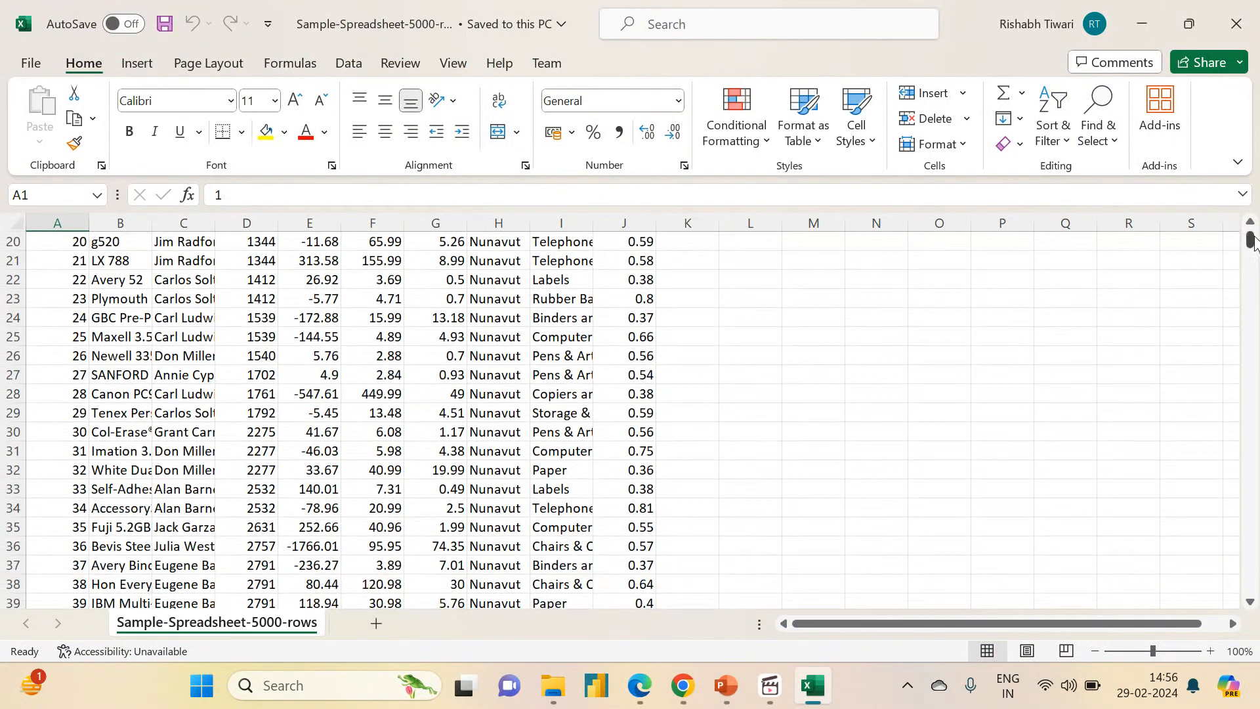
pyautogui.moveTo(1251, 242); pyautogui.dragTo(1252, 213)
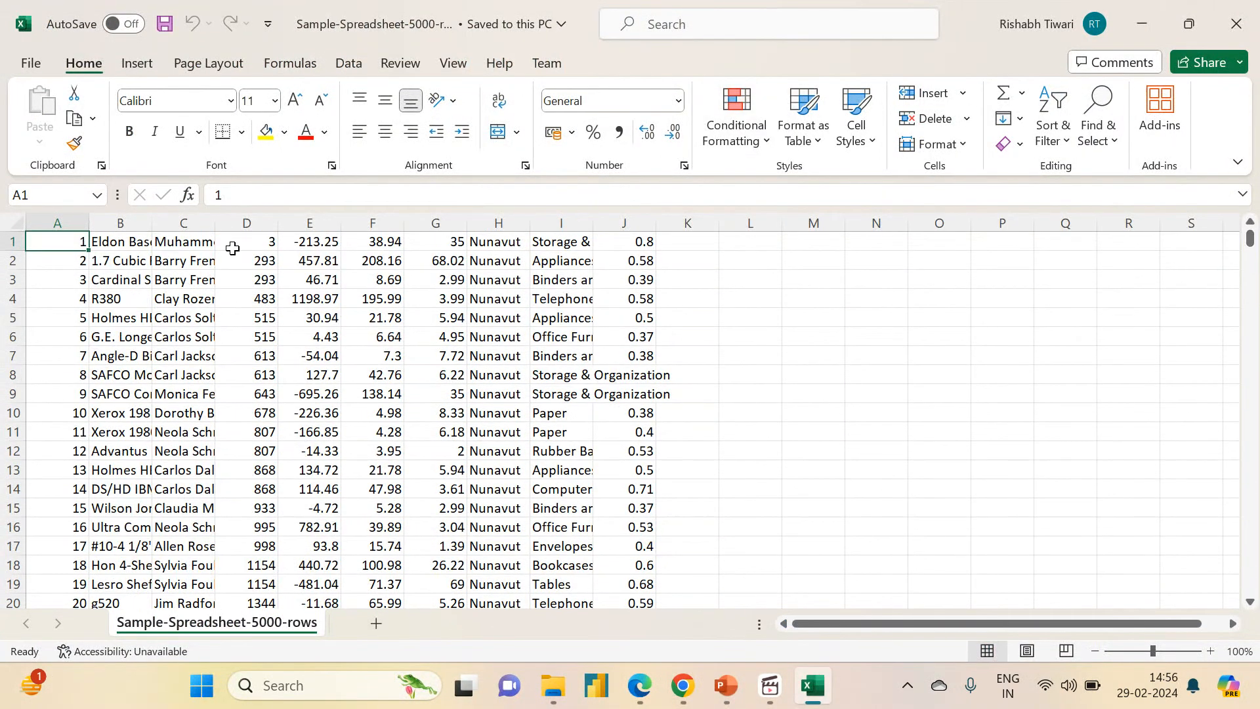
# Auto-fit the widths of columns B, C, E, I and J to their contents
pyautogui.doubleClick(594, 222)
pyautogui.doubleClick(795, 223)
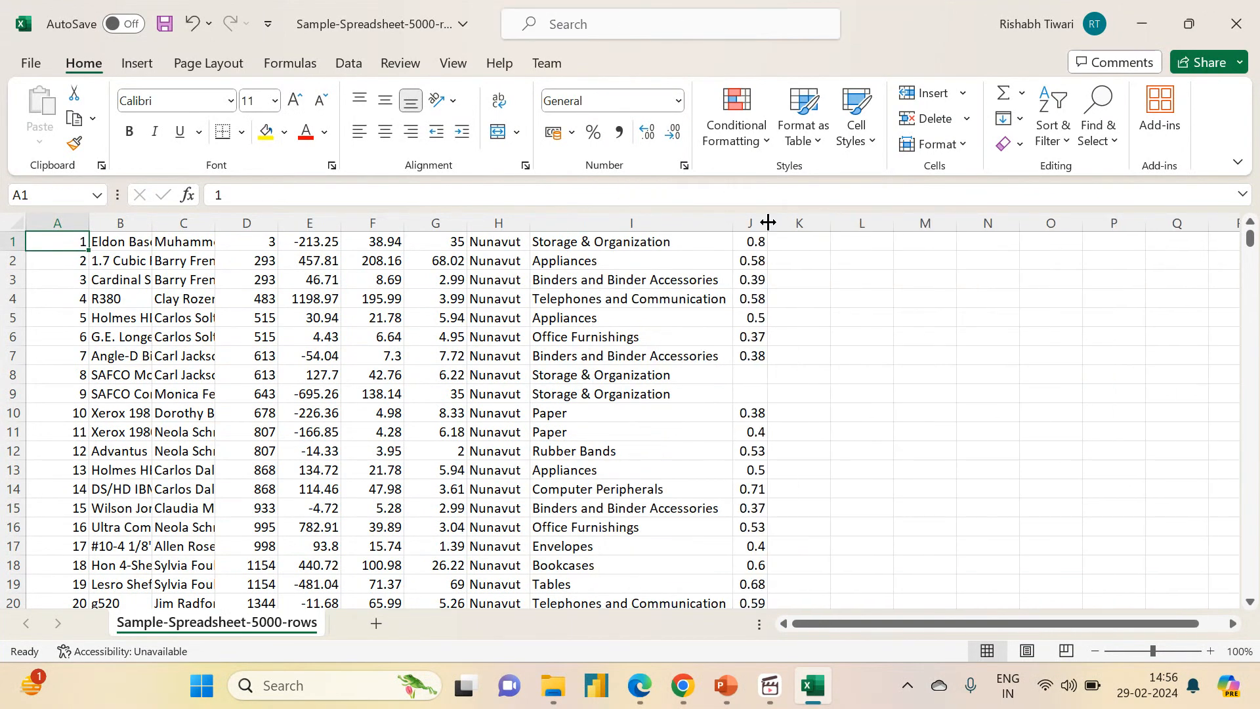
pyautogui.doubleClick(342, 217)
pyautogui.doubleClick(215, 218)
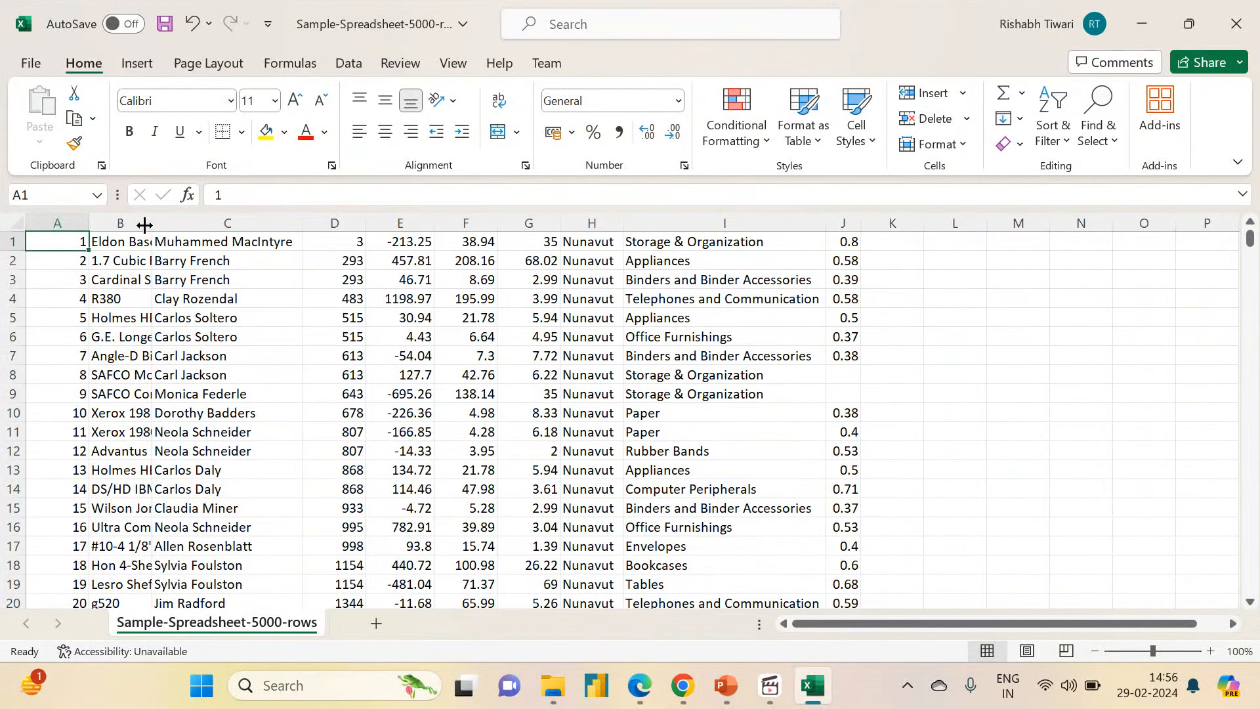
pyautogui.doubleClick(153, 226)
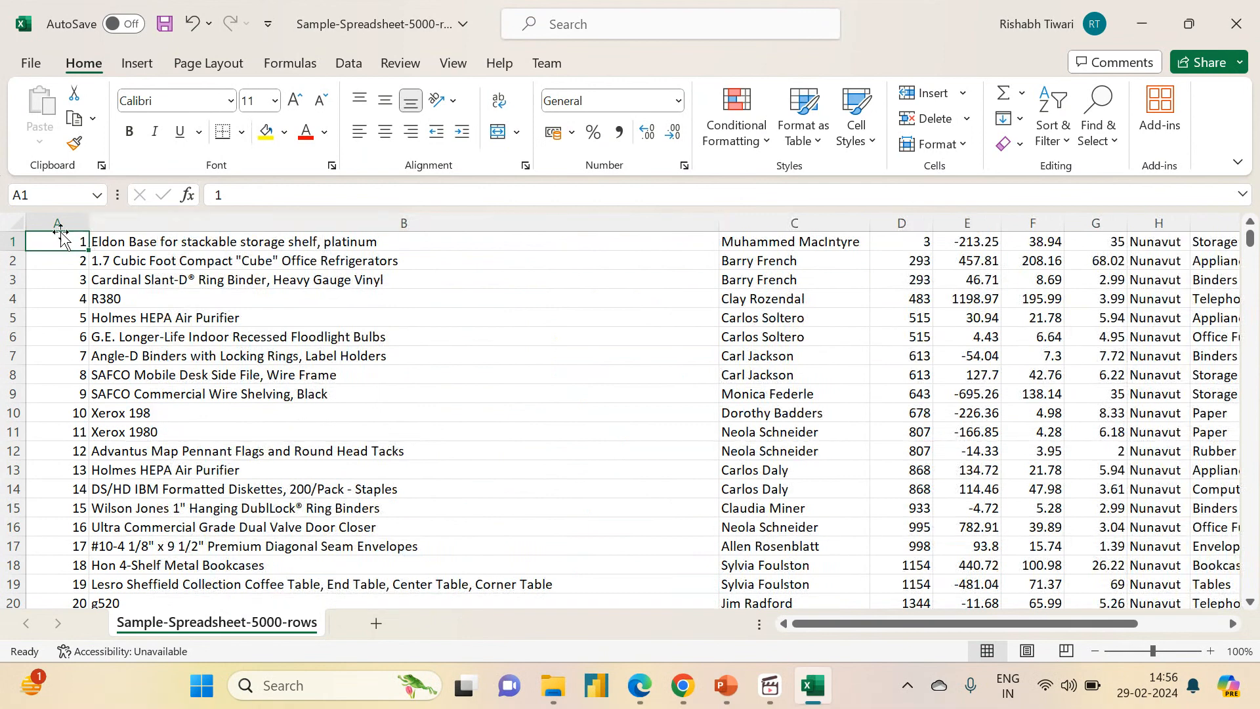
# Insert a blank row above the first data row for column headers
pyautogui.click(4, 240)
pyautogui.rightClick(4, 241)
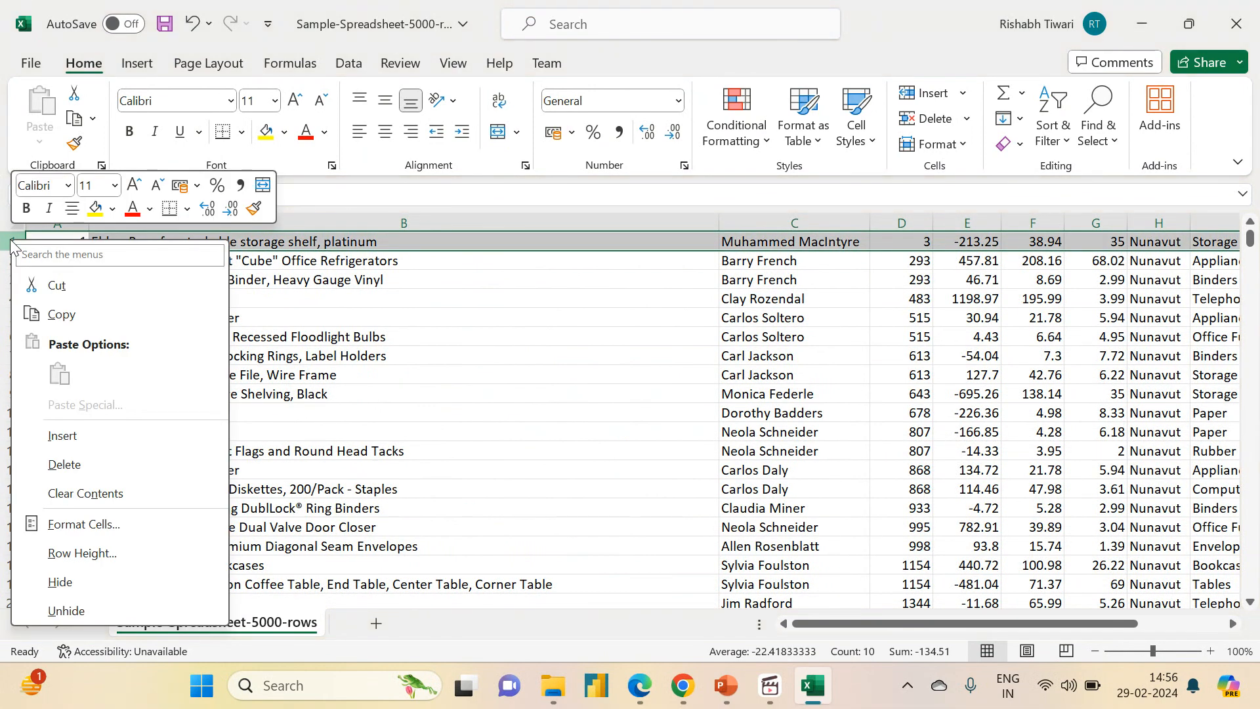
pyautogui.click(66, 434)
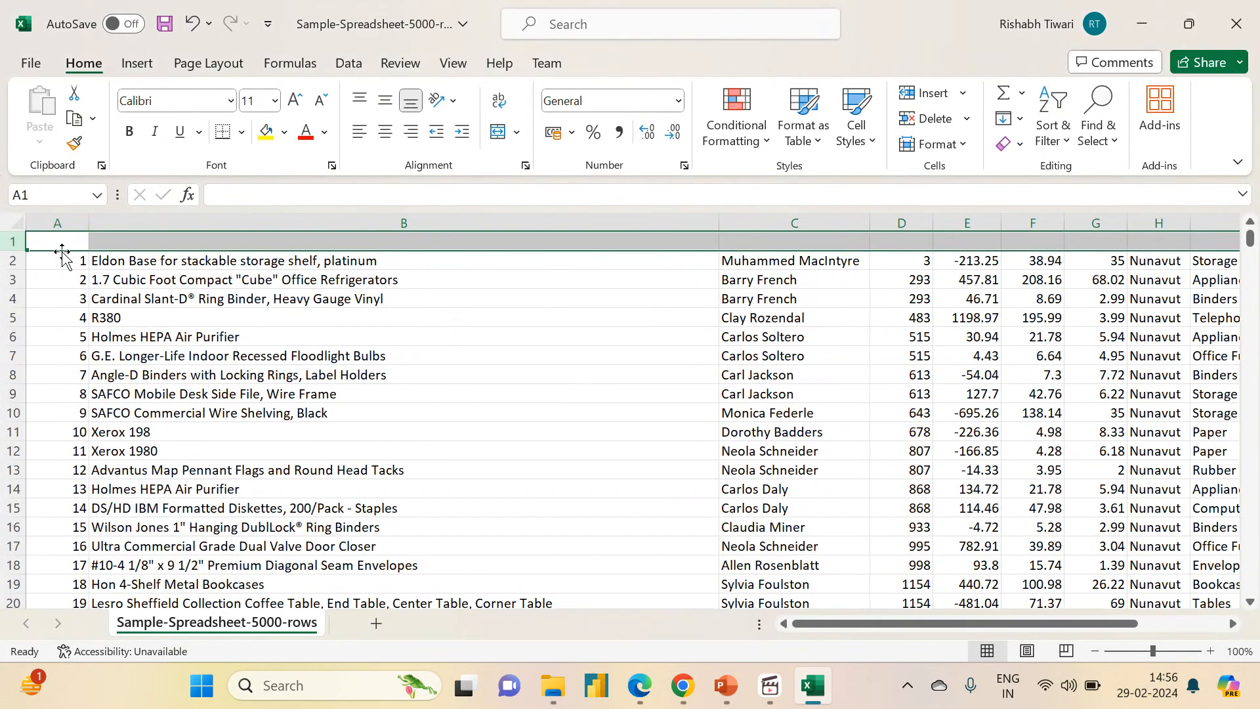
# Enter the column headers "Sr. No" in A1 and "Product" in B1
pyautogui.click(62, 237)
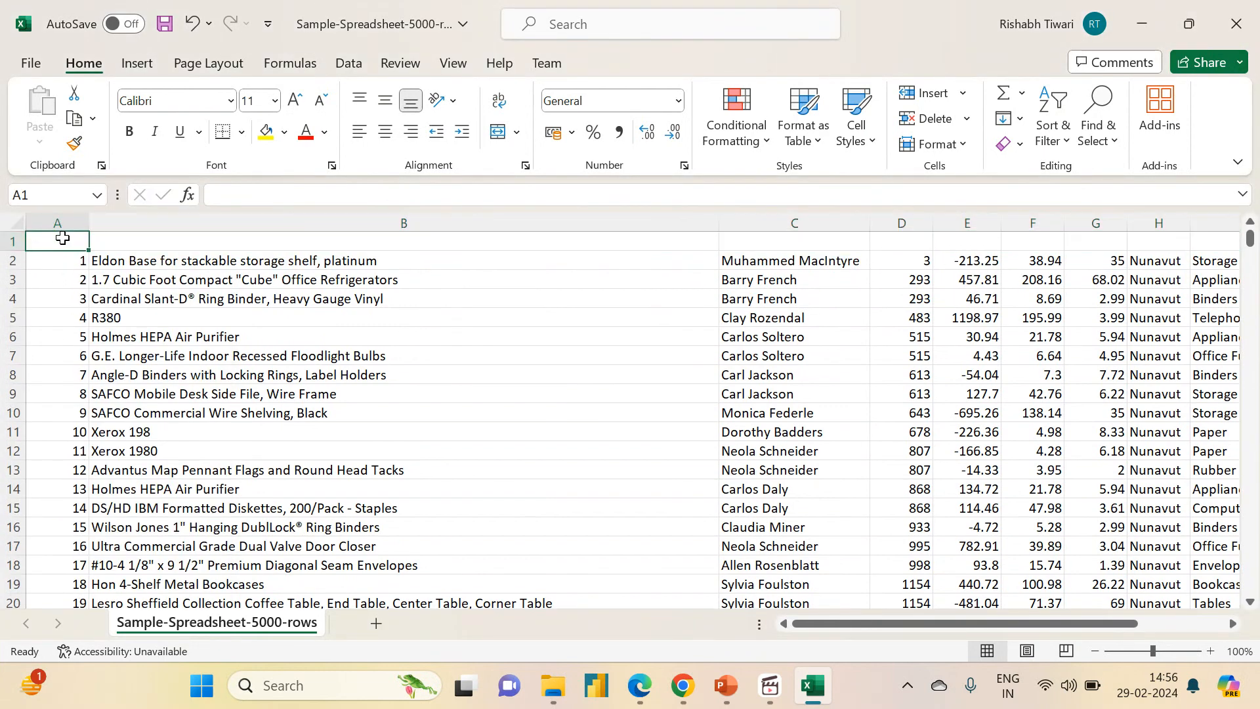
pyautogui.write('Sr')
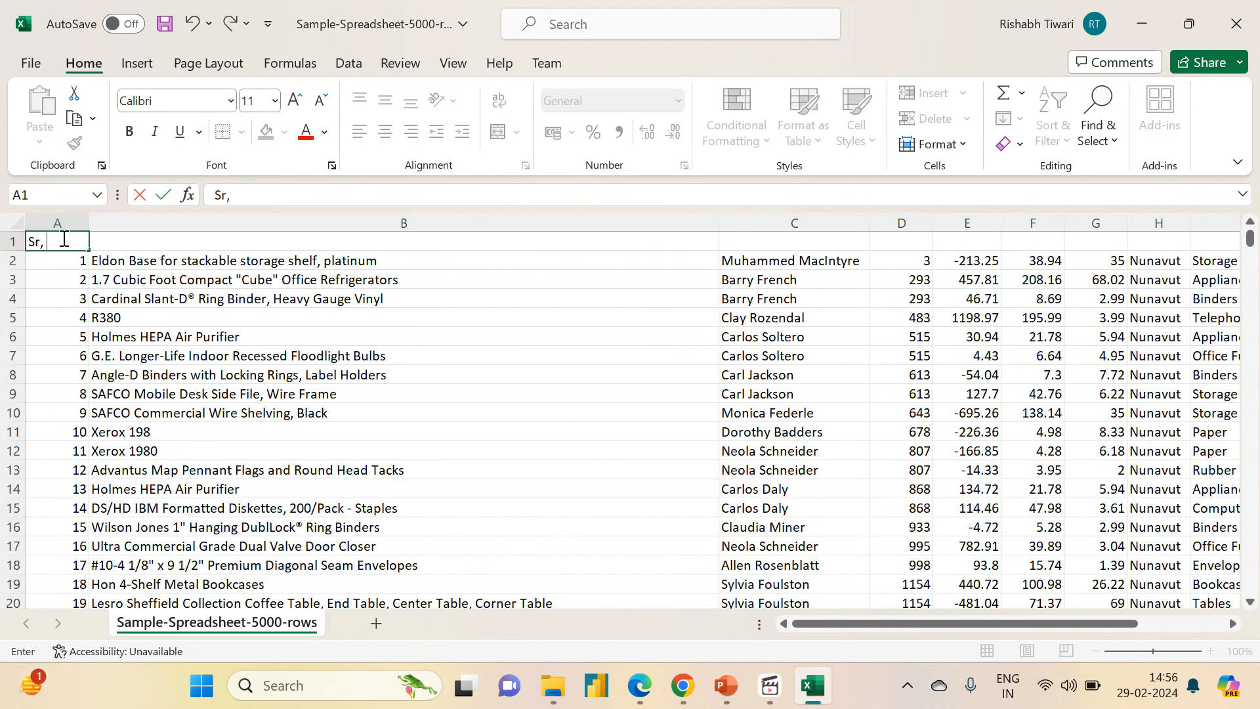
pyautogui.write('. No')
pyautogui.press('Tab')
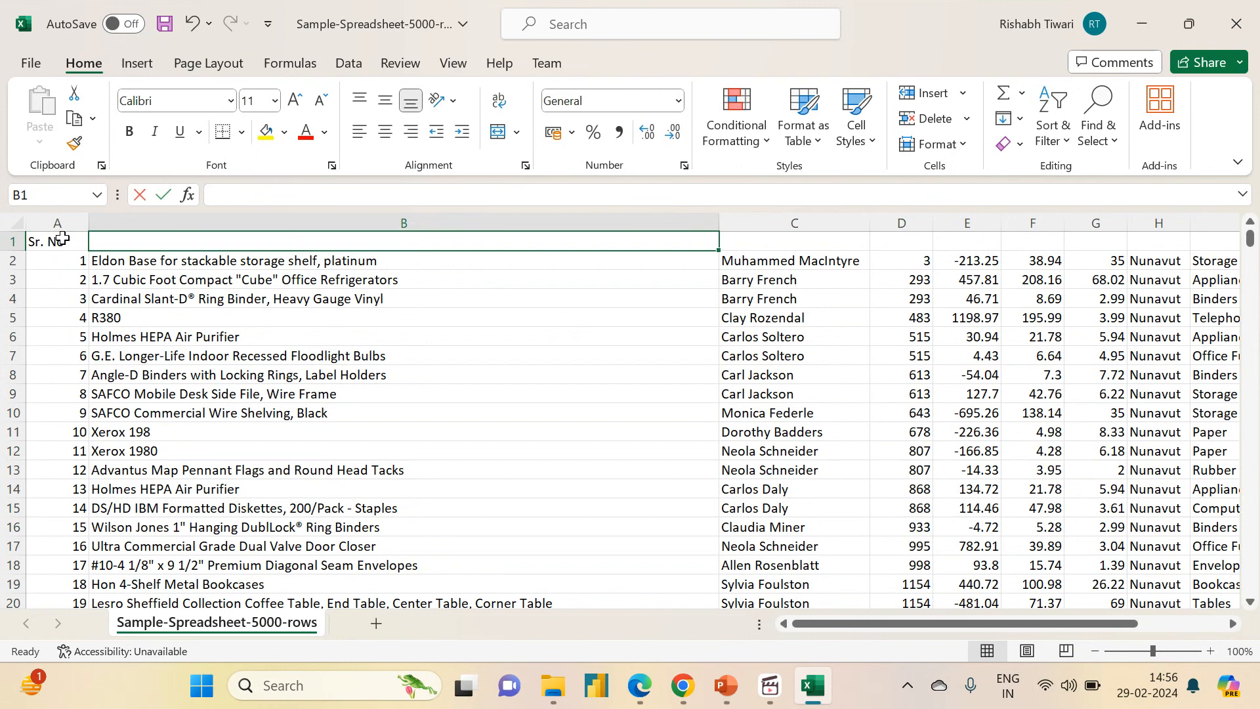
pyautogui.write('Po')
pyautogui.write('oduct')
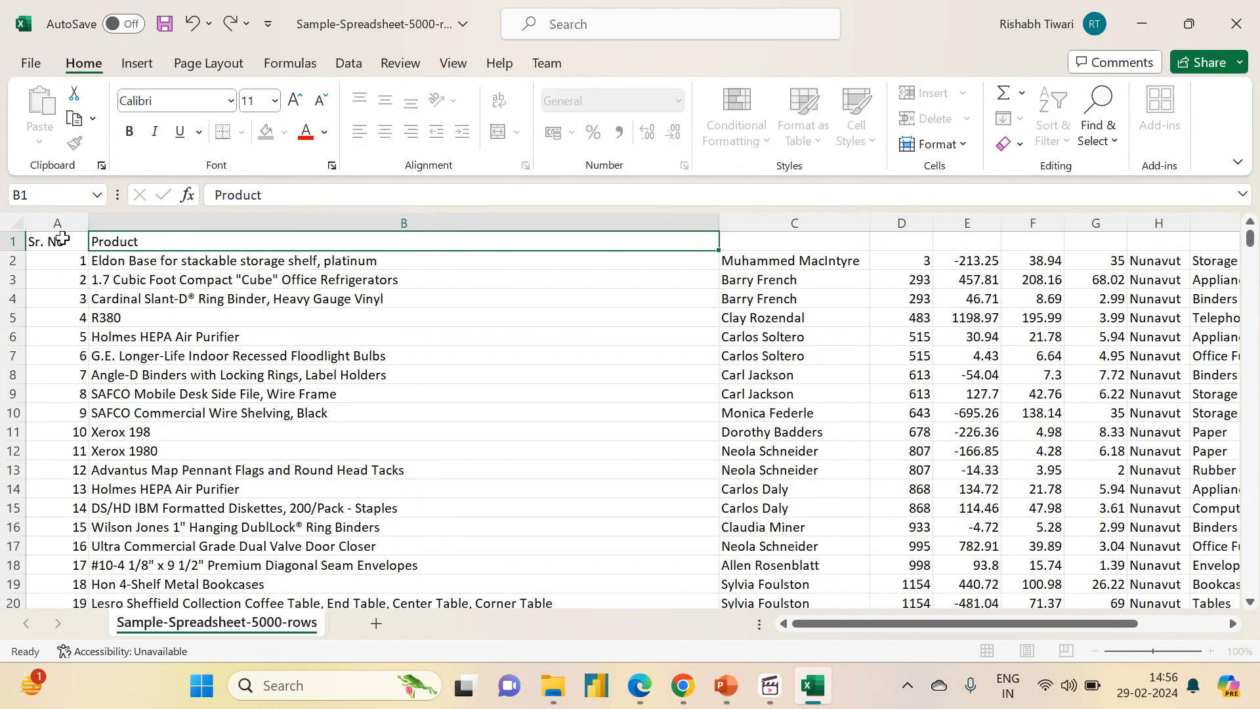
pyautogui.press('Tab')
# Enter the column header "Buyer" in C1
pyautogui.write('Bu')
pyautogui.write('y')
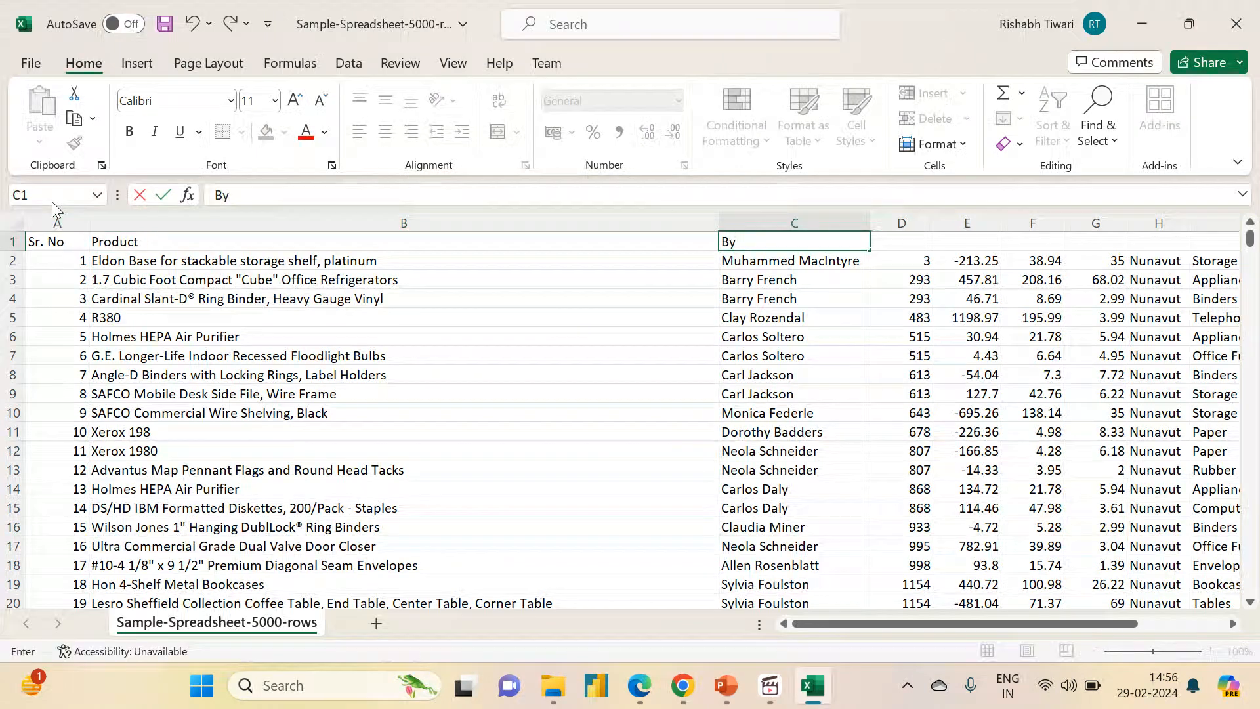
pyautogui.press('BackSpace')
pyautogui.write('uyer')
pyautogui.press('Tab')
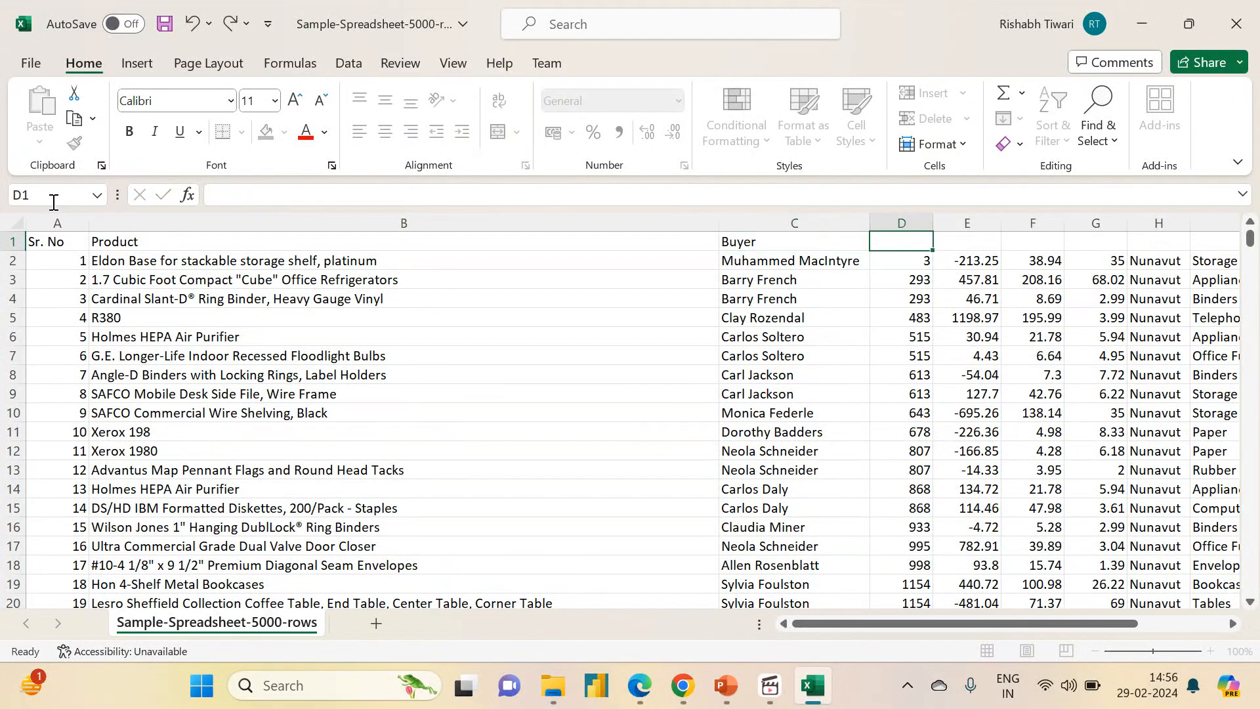
pyautogui.write('Quantity')
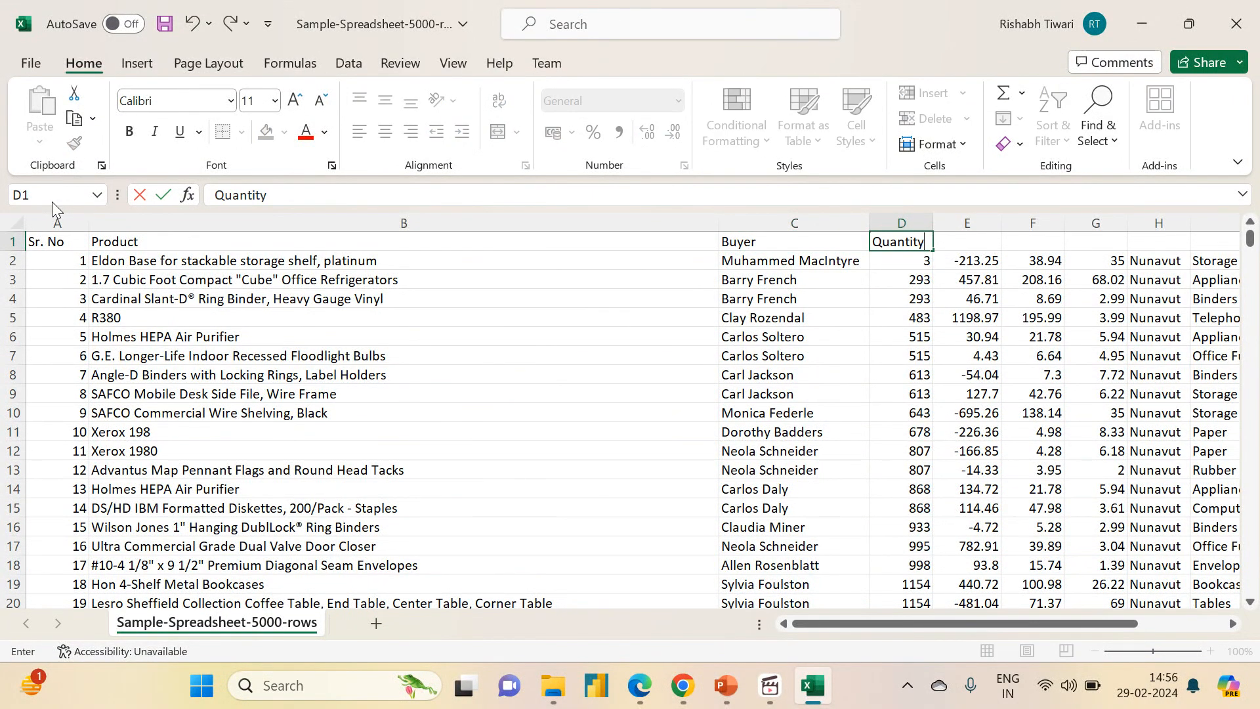
pyautogui.press('BackSpace')
pyautogui.press('BackSpace')
pyautogui.press('BackSpace')
pyautogui.press('BackSpace')
pyautogui.press('BackSpace')
pyautogui.press('BackSpace')
pyautogui.press('BackSpace')
pyautogui.press('BackSpace')
# Enter the column header "Price" in D1
pyautogui.write('Price')
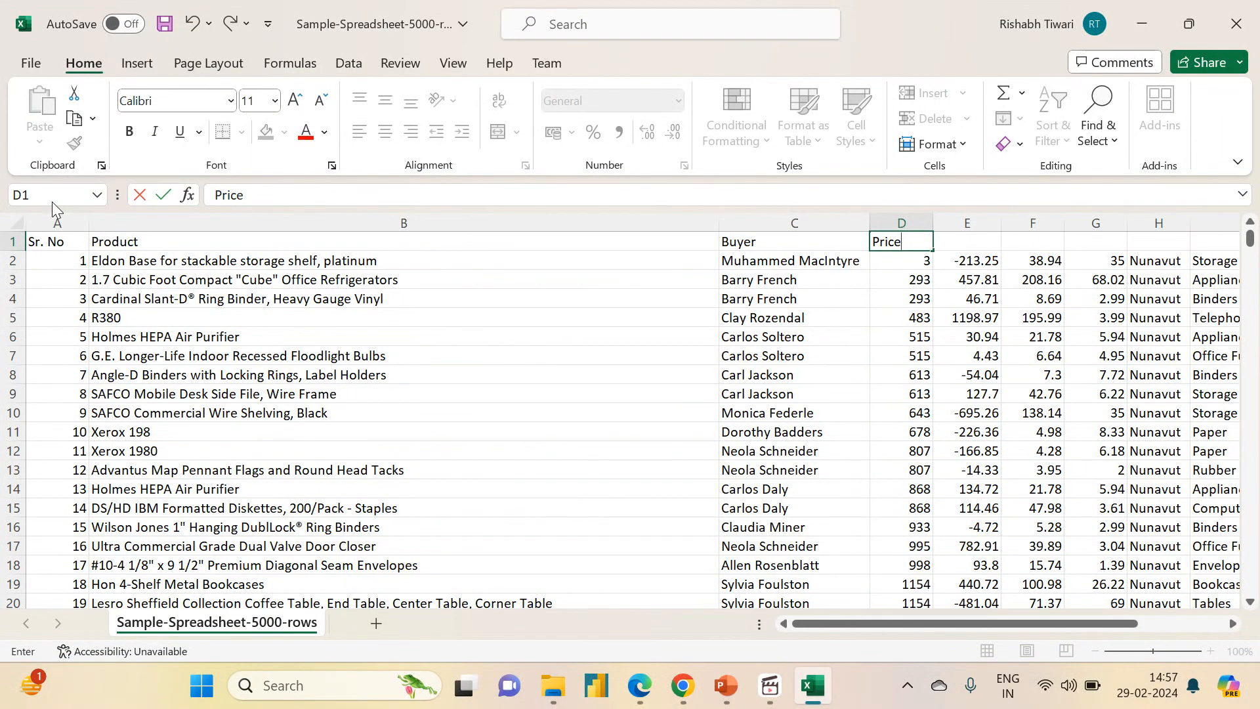
pyautogui.moveTo(887, 623); pyautogui.dragTo(957, 623)
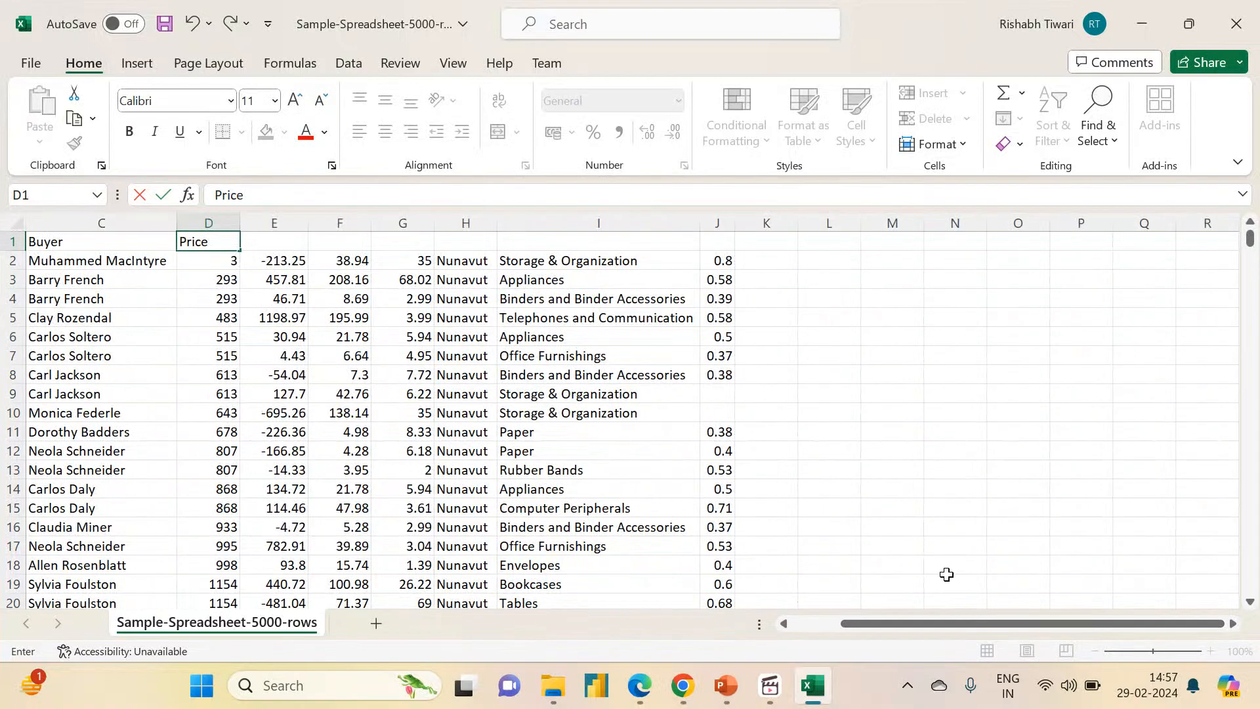
pyautogui.click(279, 244)
# Delete the three unneeded numeric columns E to G
pyautogui.moveTo(268, 221); pyautogui.dragTo(389, 207)
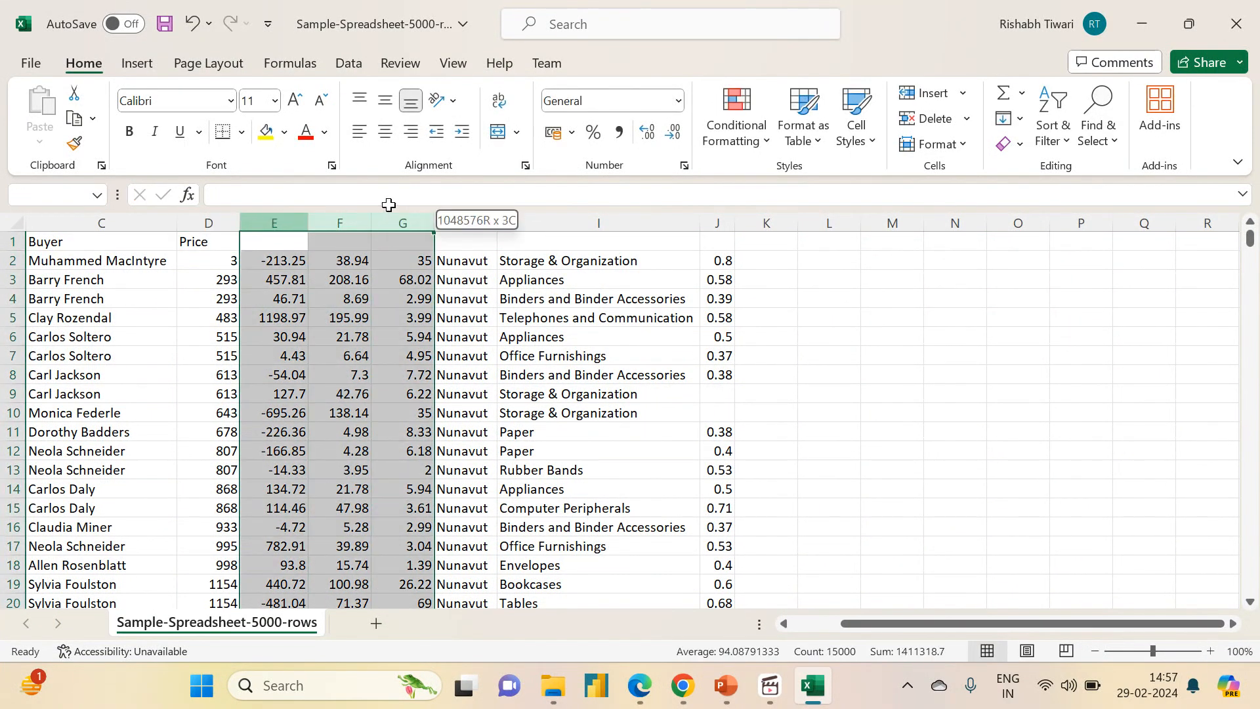
pyautogui.click(321, 212)
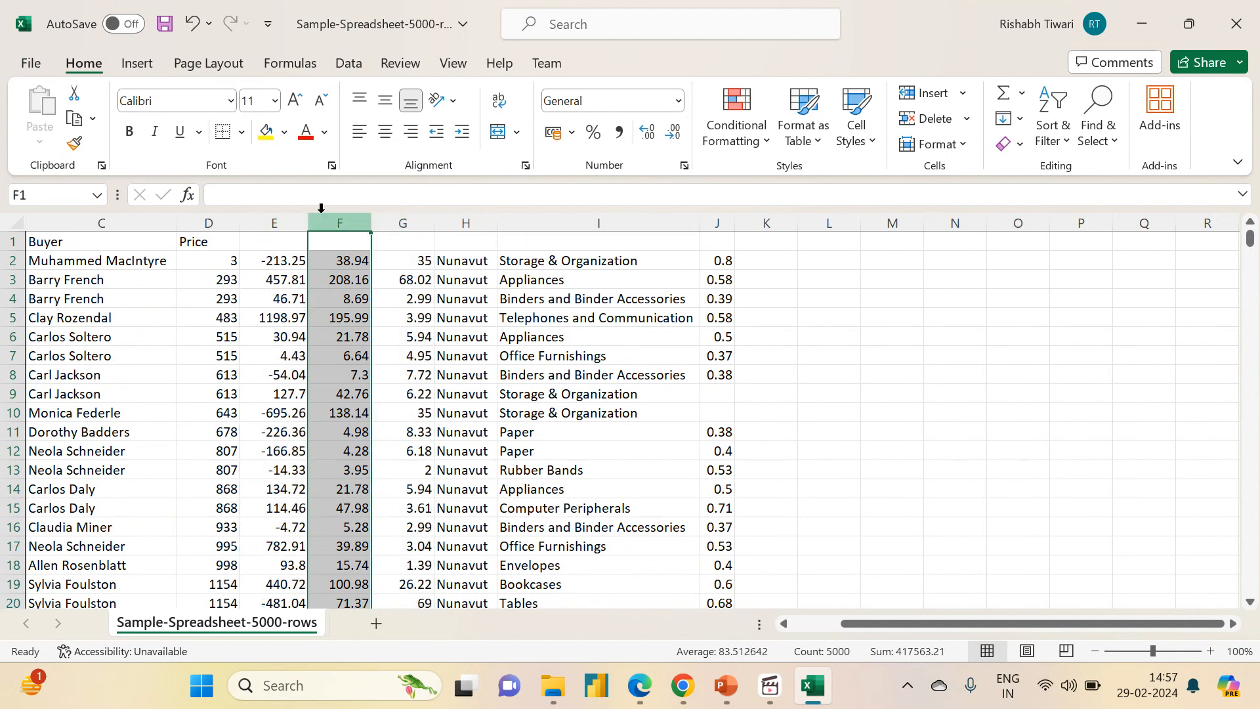
pyautogui.moveTo(270, 216); pyautogui.dragTo(402, 207)
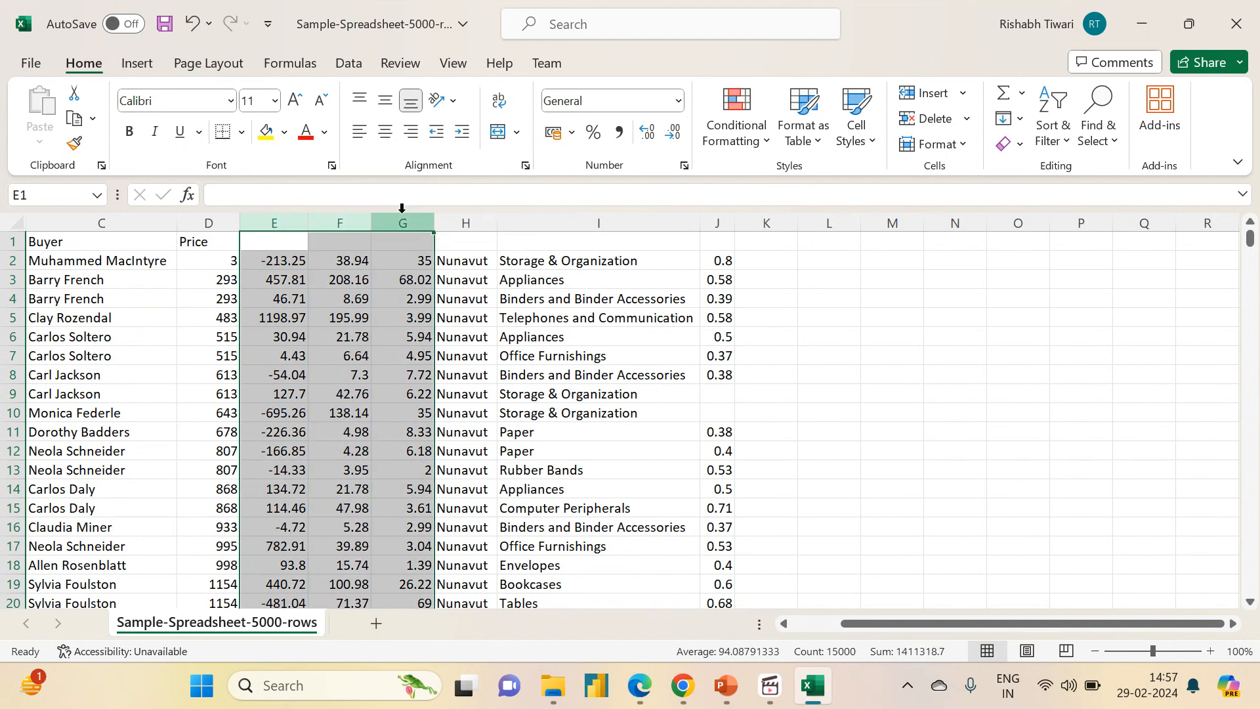
pyautogui.click(349, 220)
pyautogui.moveTo(272, 223); pyautogui.dragTo(372, 296)
pyautogui.rightClick(371, 299)
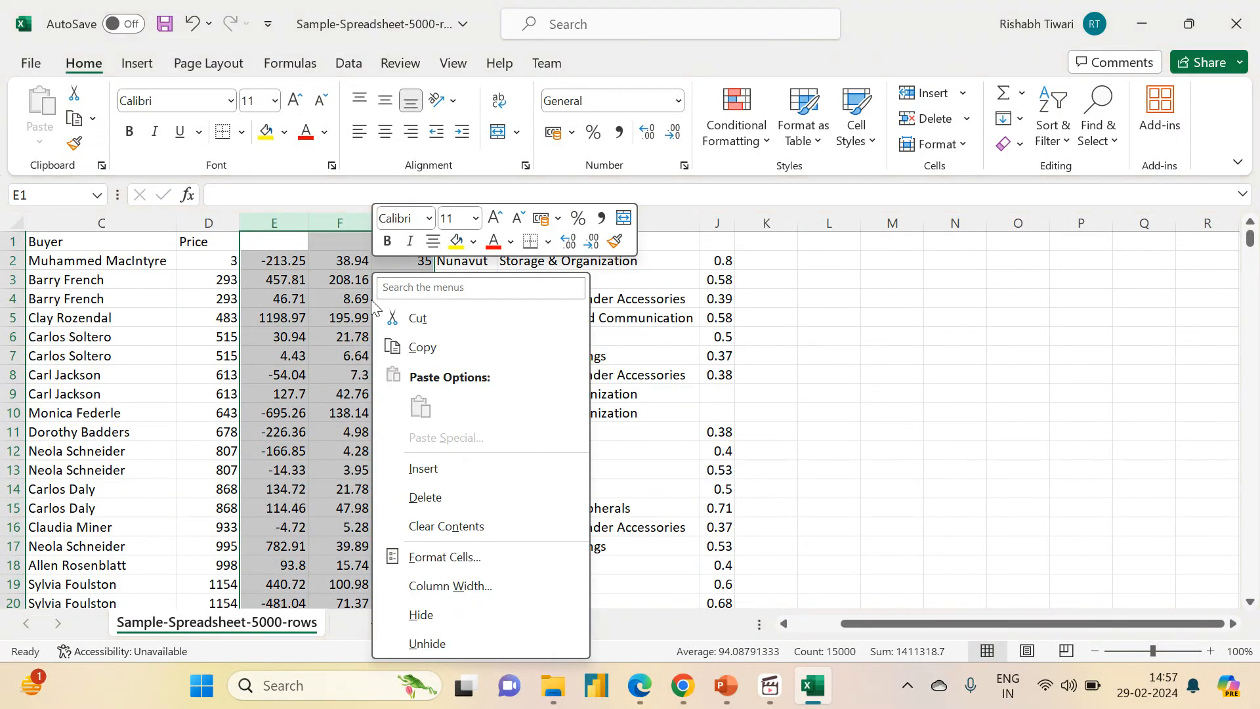
pyautogui.click(434, 494)
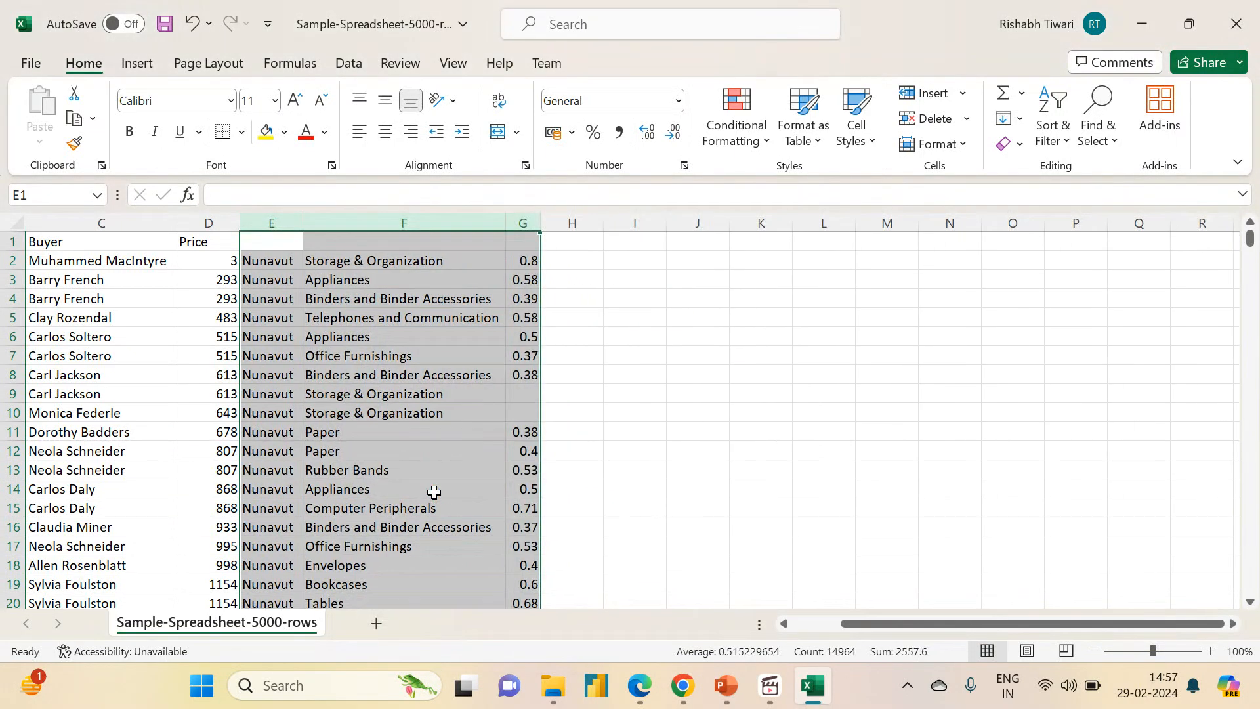
# Enter the column header "Category" in E1
pyautogui.click(264, 243)
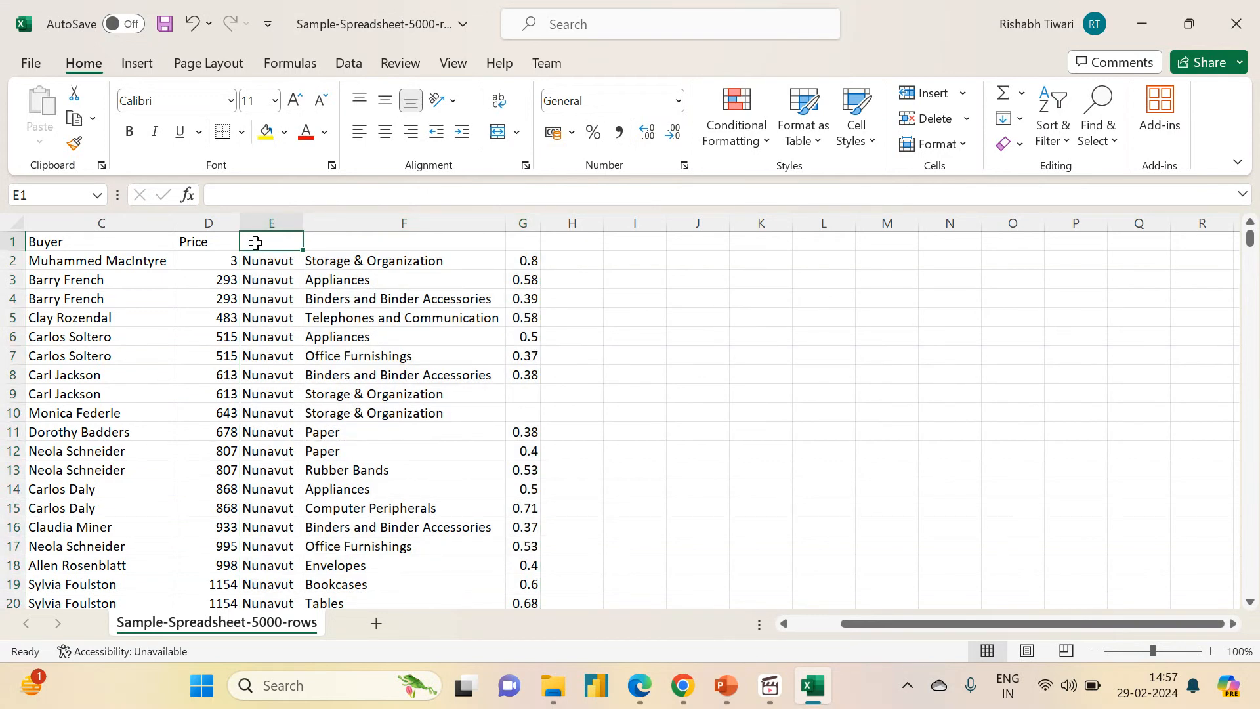
pyautogui.write('Categ')
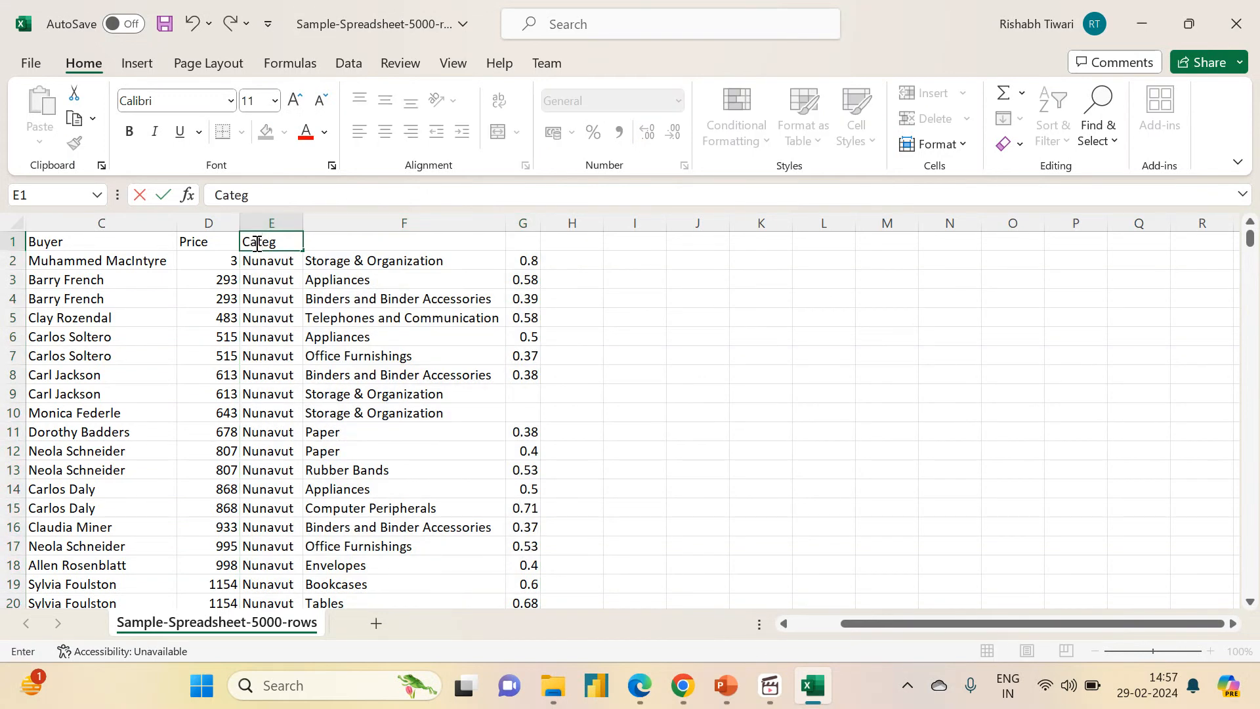
pyautogui.write('ory')
pyautogui.press('Tab')
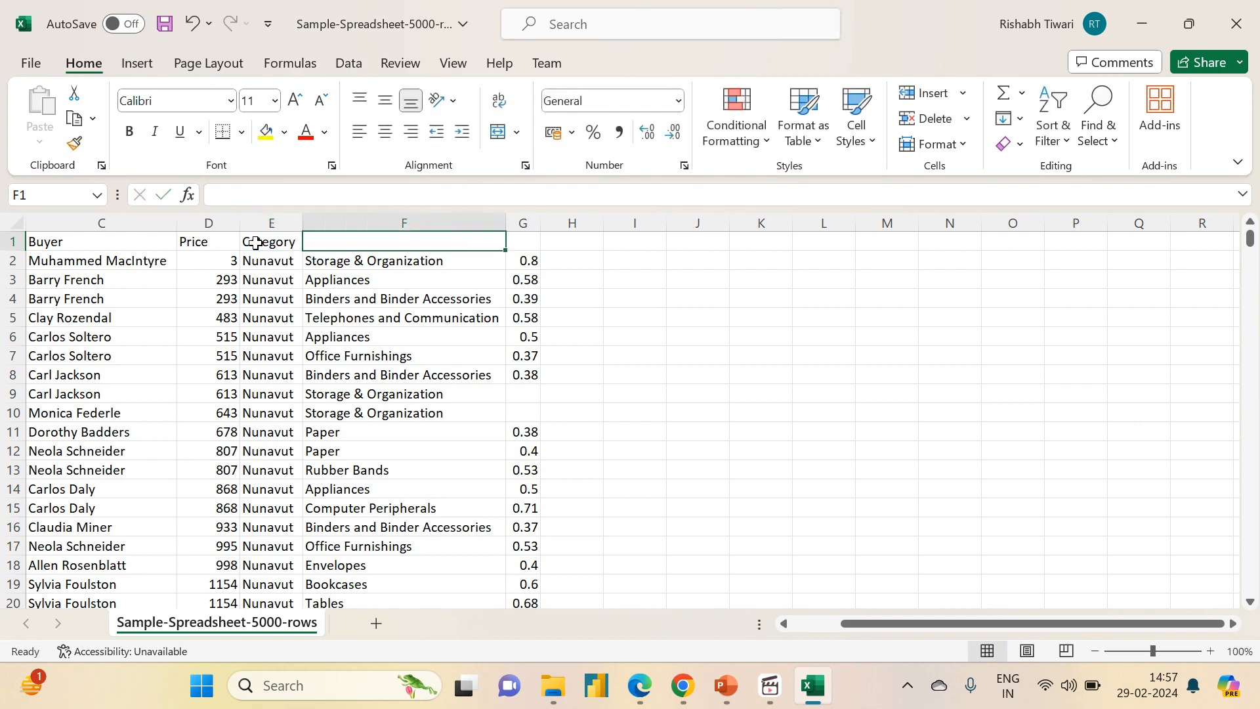
# Replace the header in E1 with "Sub Category" and enter "Category" as the header in F1
pyautogui.click(256, 243)
pyautogui.write('Sub C')
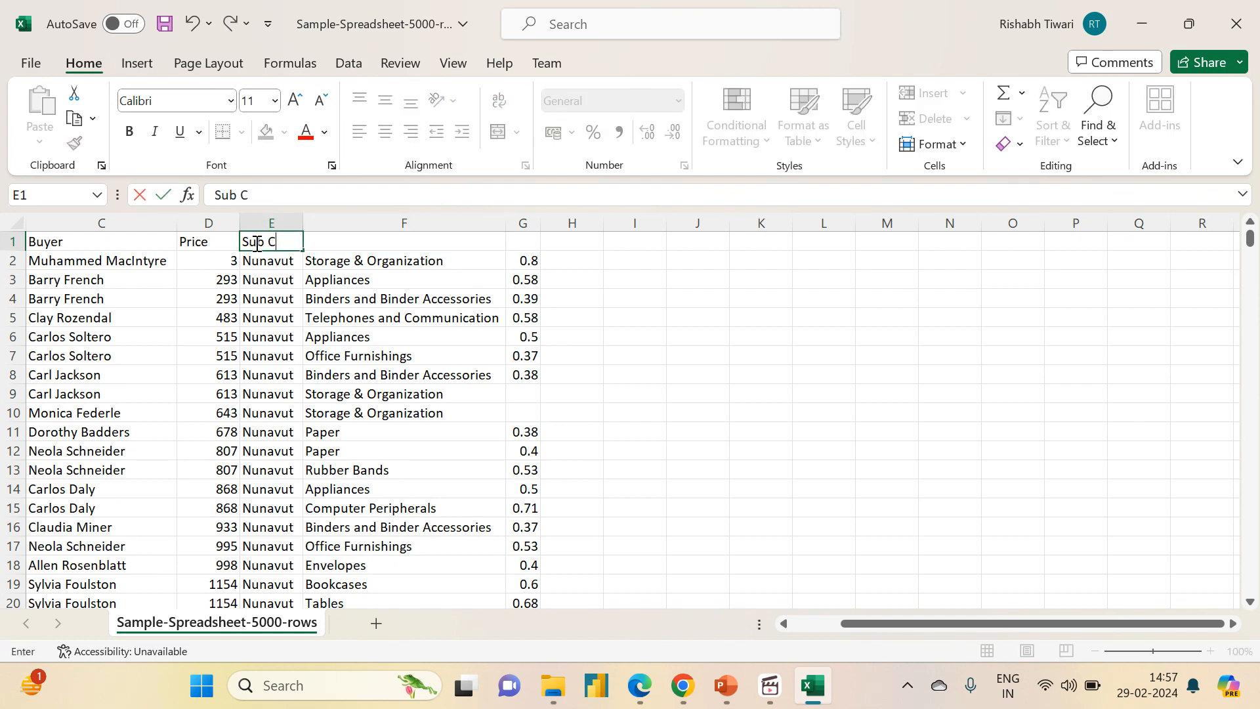
pyautogui.write('ategory')
pyautogui.press('Tab')
pyautogui.write('C')
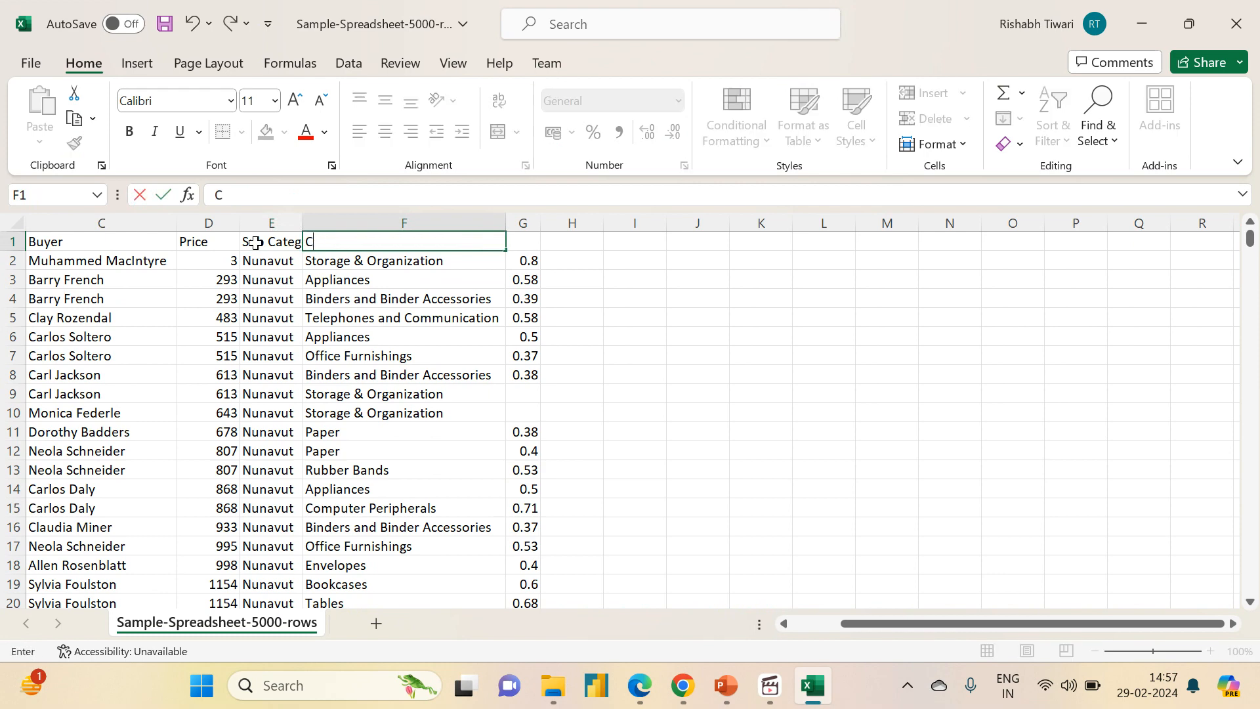
pyautogui.write('ategory')
pyautogui.press('Tab')
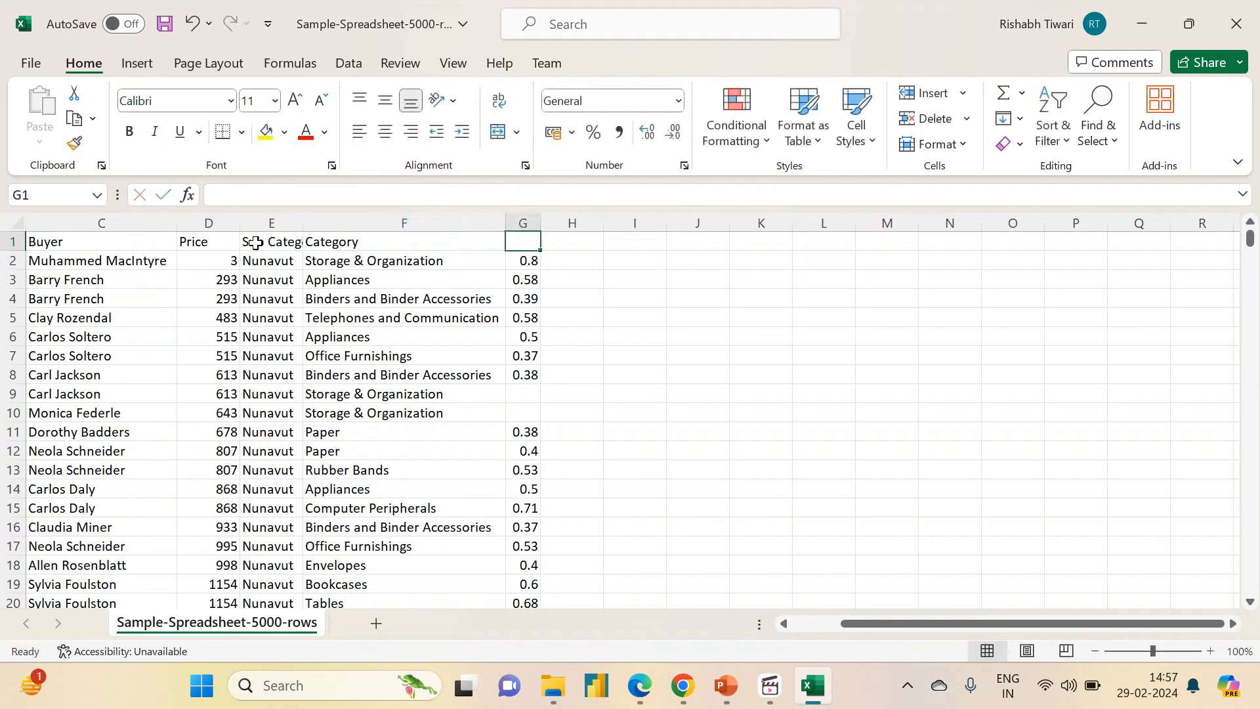
pyautogui.write('Loyalt')
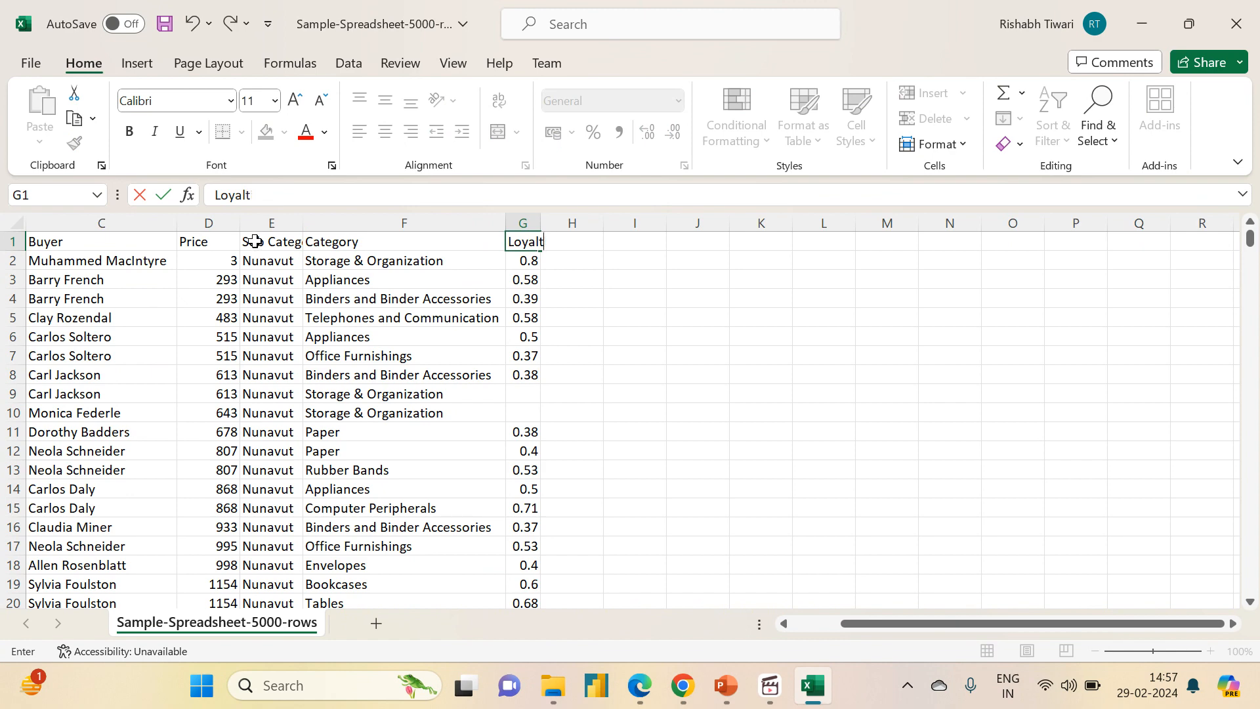
pyautogui.write('ity Po')
pyautogui.press('BackSpace')
pyautogui.press('BackSpace')
pyautogui.press('BackSpace')
pyautogui.press('BackSpace')
pyautogui.press('BackSpace')
pyautogui.press('BackSpace')
pyautogui.press('BackSpace')
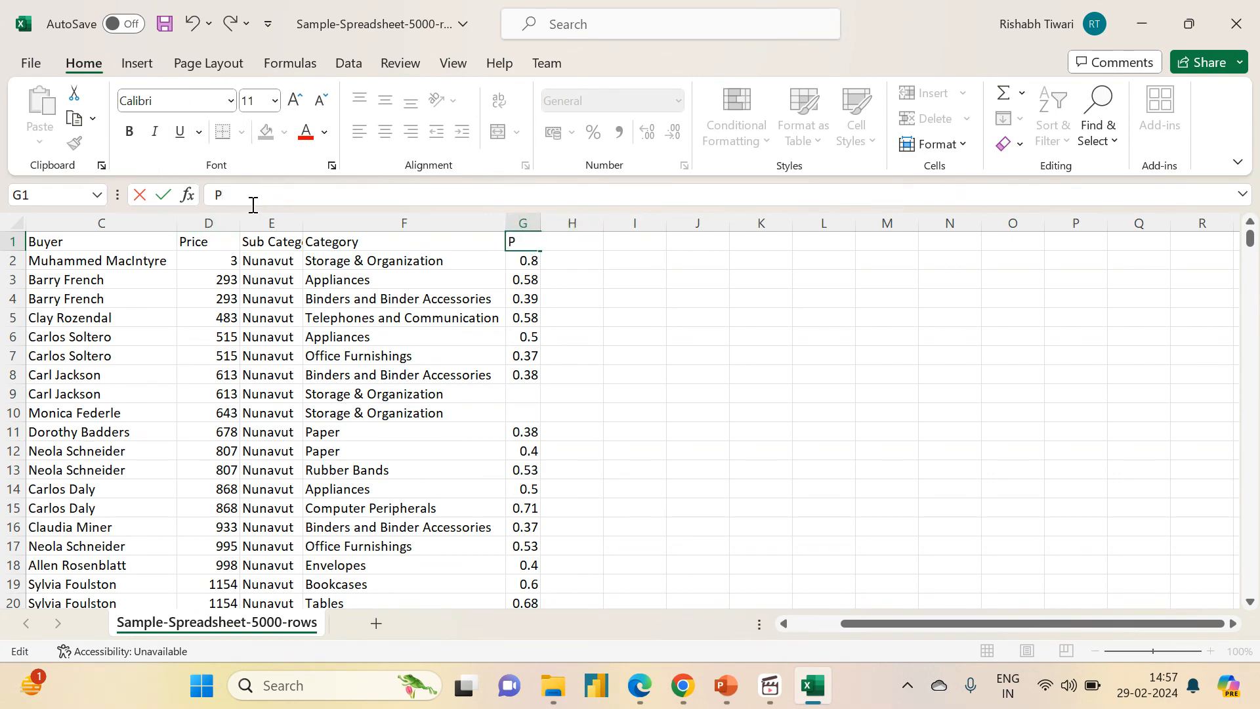
# Enter the column header "Purchase Point" in G1 and auto-fit column G's width to its contents
pyautogui.write('Purchag')
pyautogui.write('e Point')
pyautogui.press('Return')
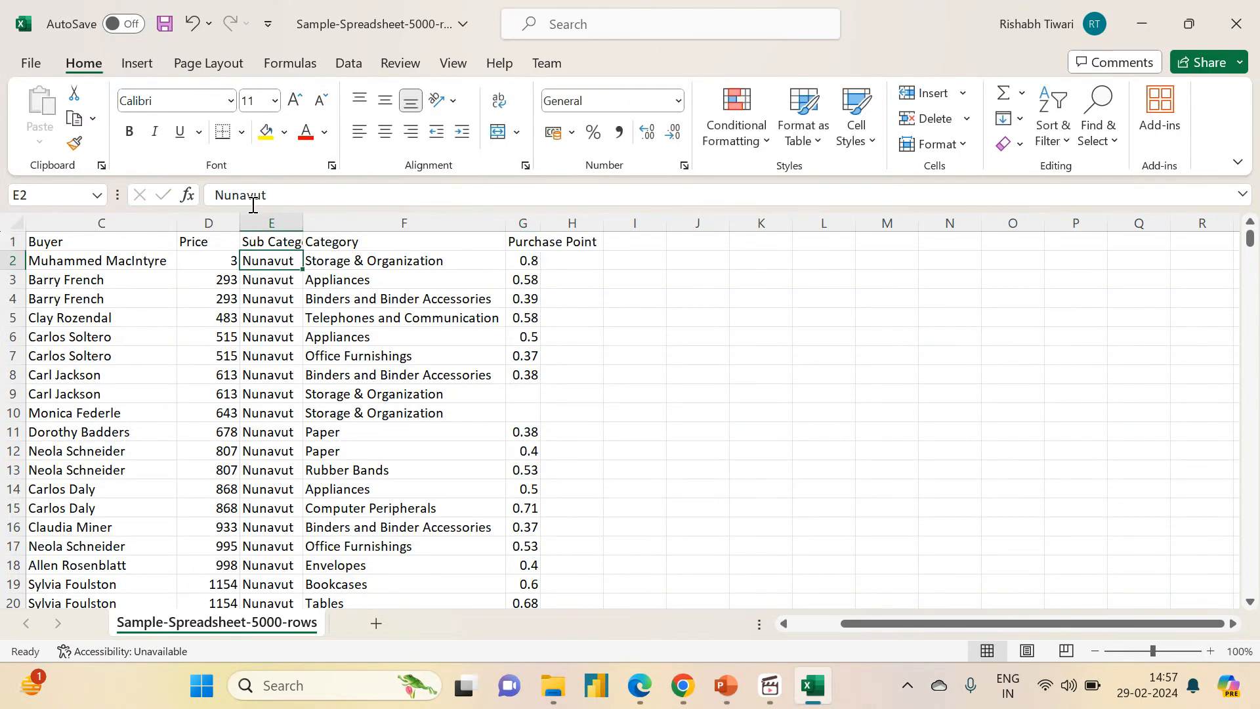
pyautogui.doubleClick(540, 223)
# Select the whole data range from A1 to G5001 and apply all borders to it
pyautogui.moveTo(879, 628); pyautogui.dragTo(614, 632)
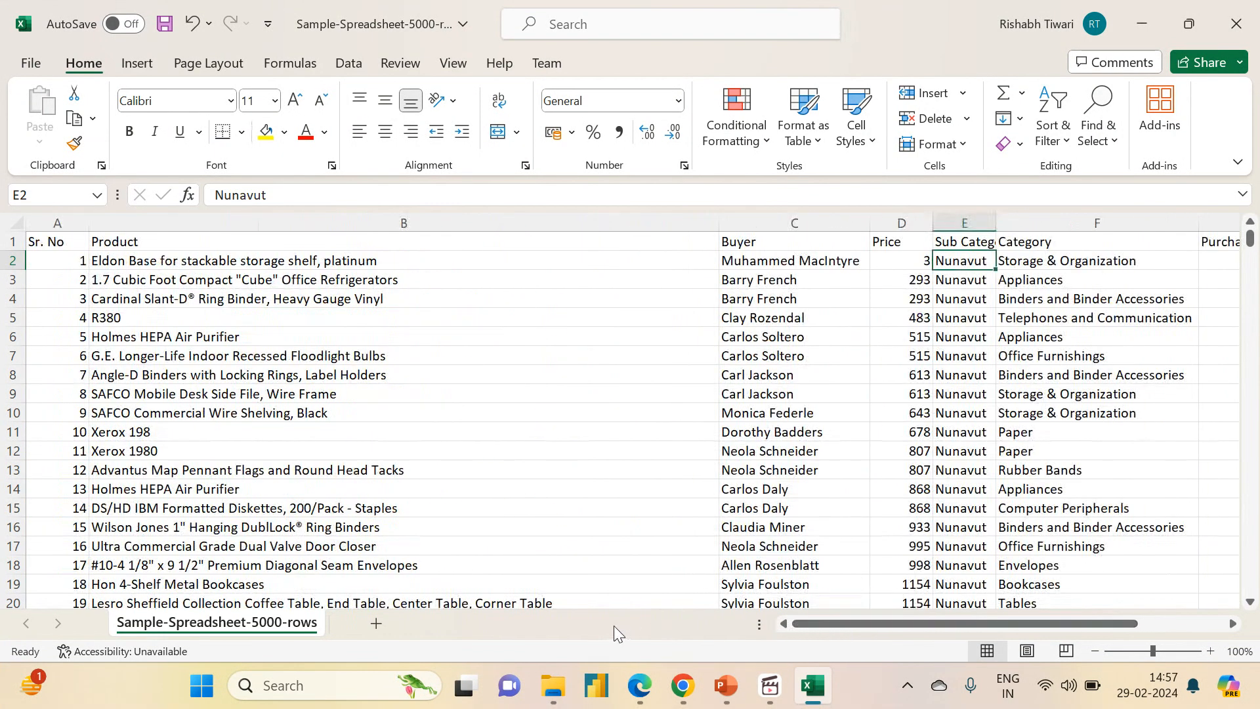
pyautogui.click(43, 237)
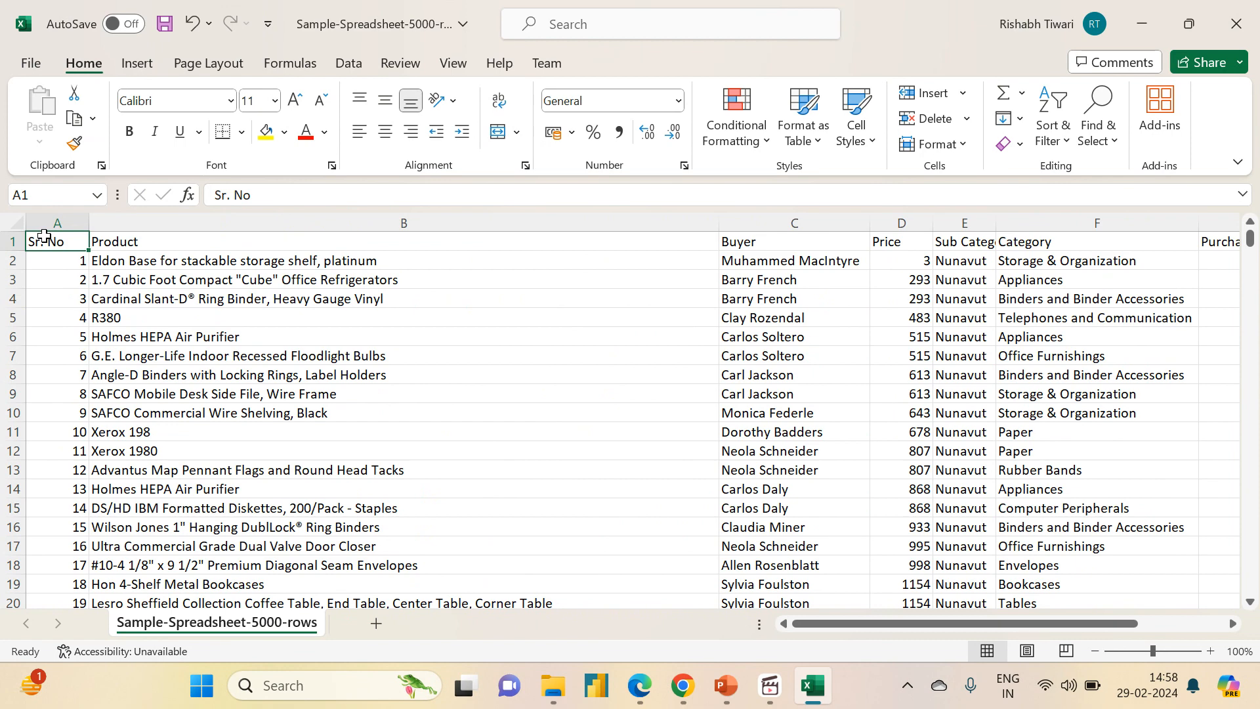
pyautogui.hotkey('ctrl', 'shift', 'End')
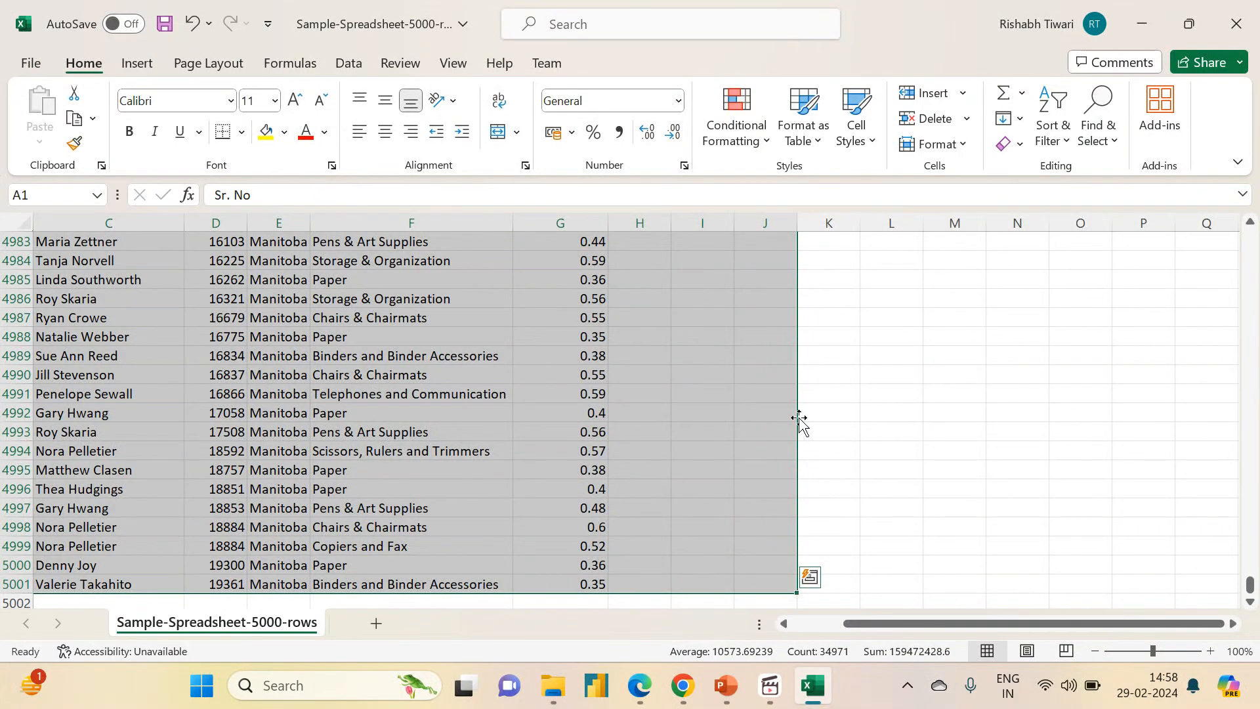
pyautogui.hotkey('ctrl', 'Home')
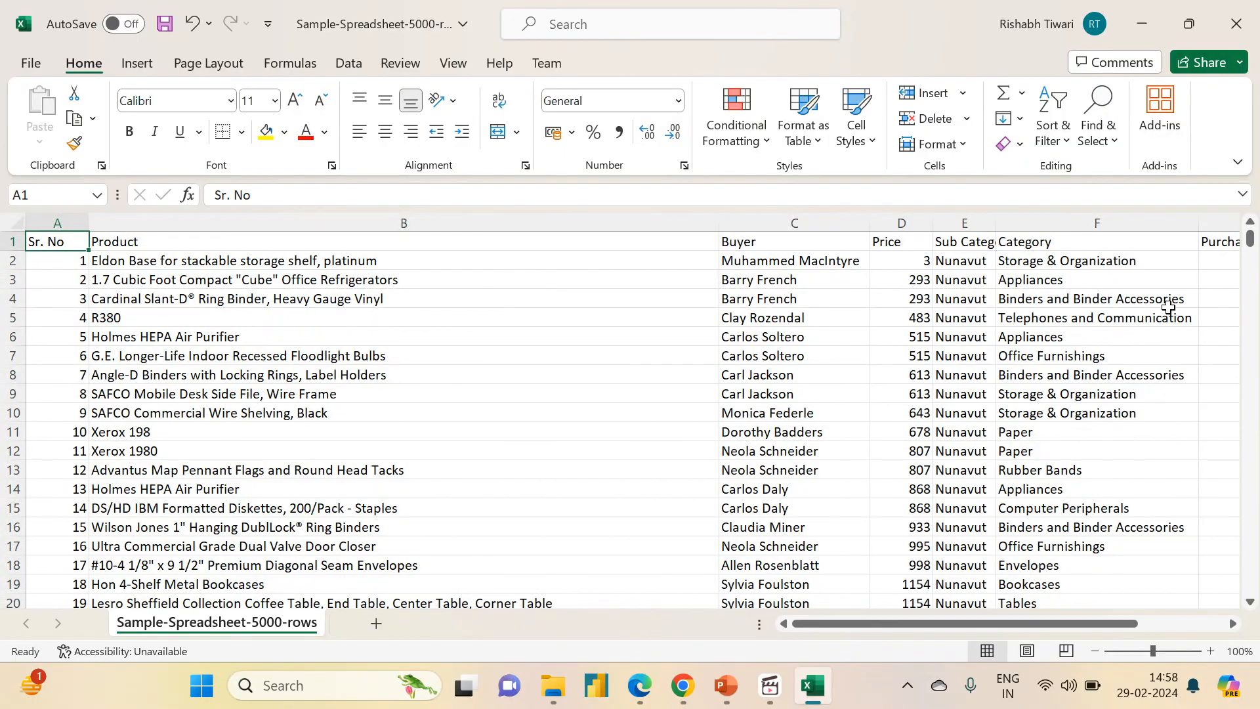
pyautogui.moveTo(1250, 248); pyautogui.dragTo(1252, 594)
pyautogui.moveTo(1050, 627); pyautogui.dragTo(1212, 597)
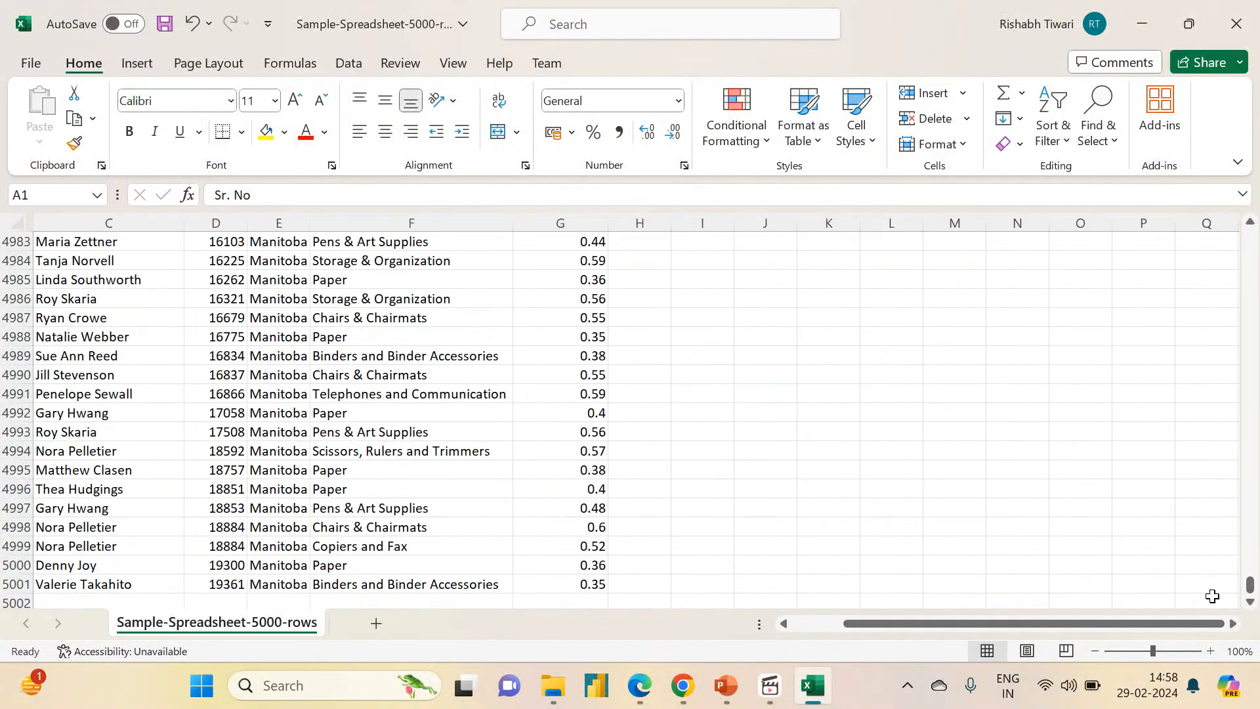
pyautogui.keyDown('shift'); pyautogui.click(573, 588); pyautogui.keyUp('shift')
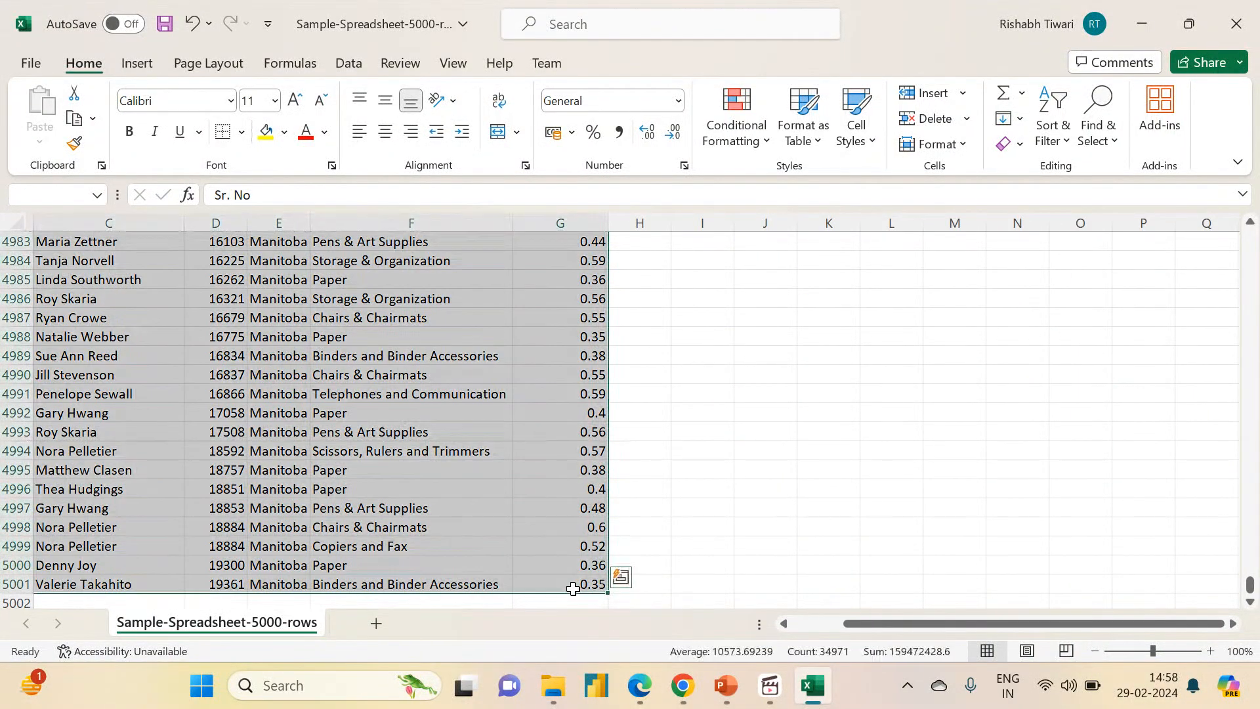
pyautogui.click(242, 132)
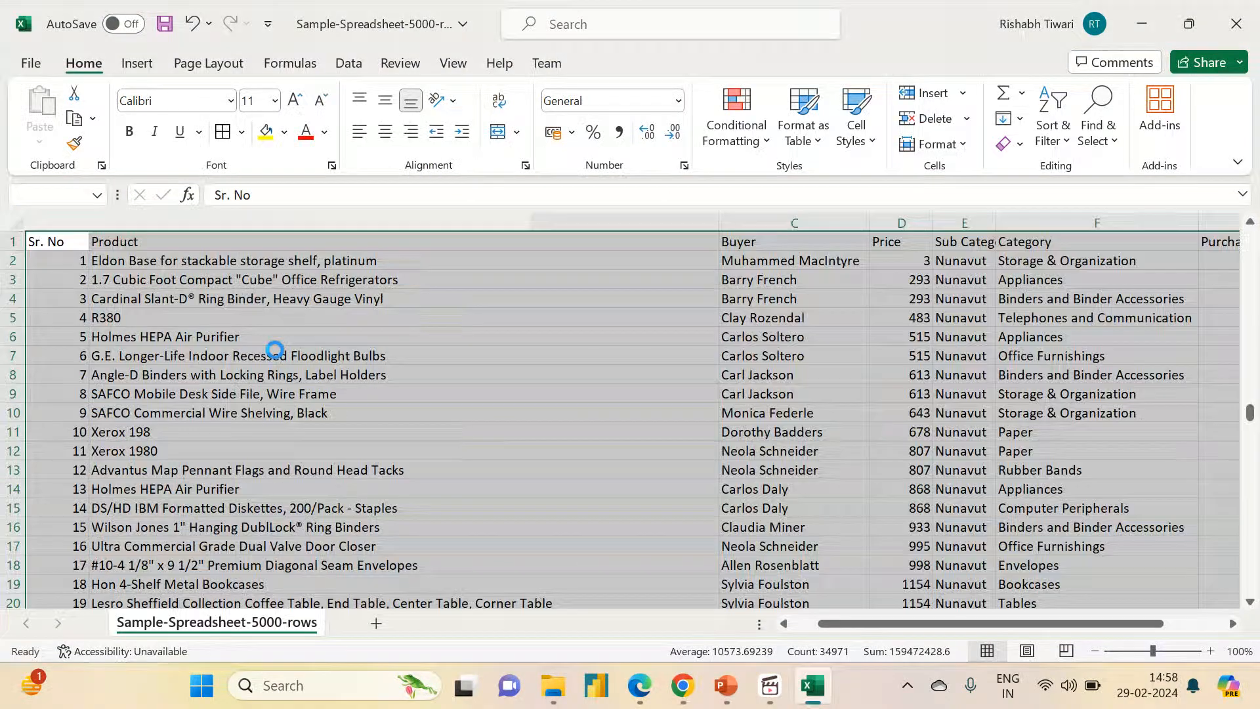
pyautogui.click(274, 346)
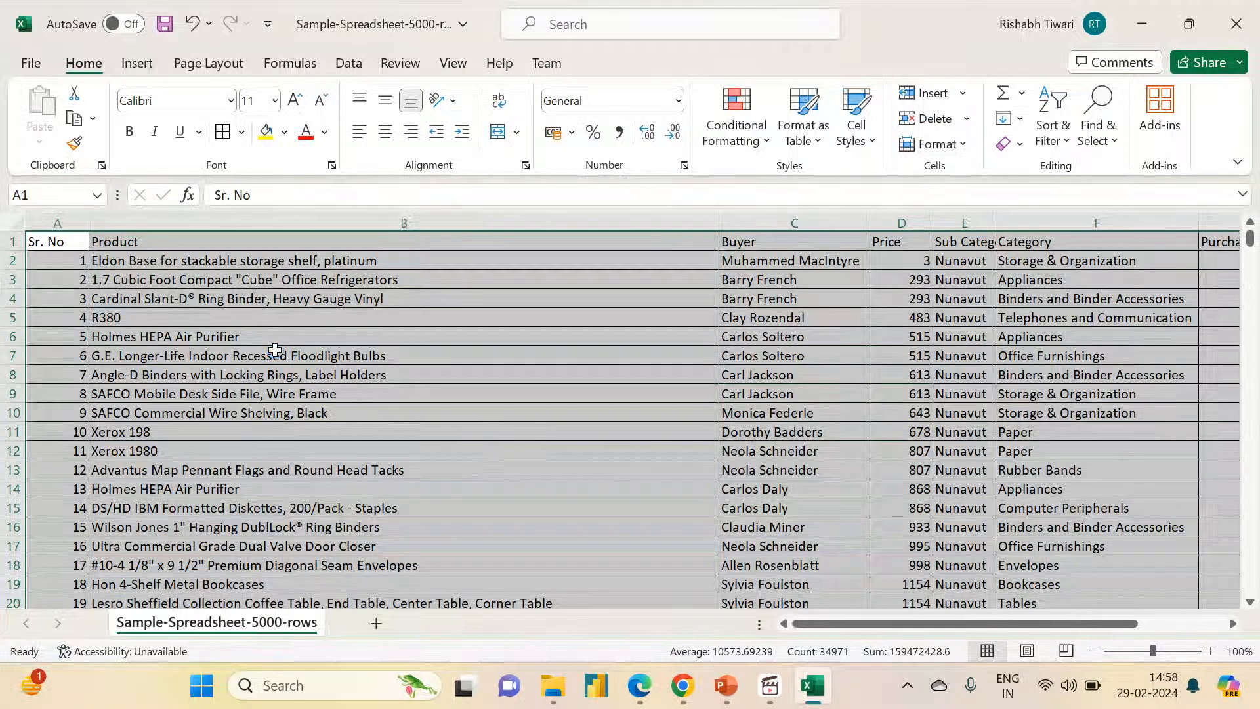
# Save and close the CSV workbook and open the Downloads folder in File Explorer
pyautogui.hotkey('ctrl', 's')
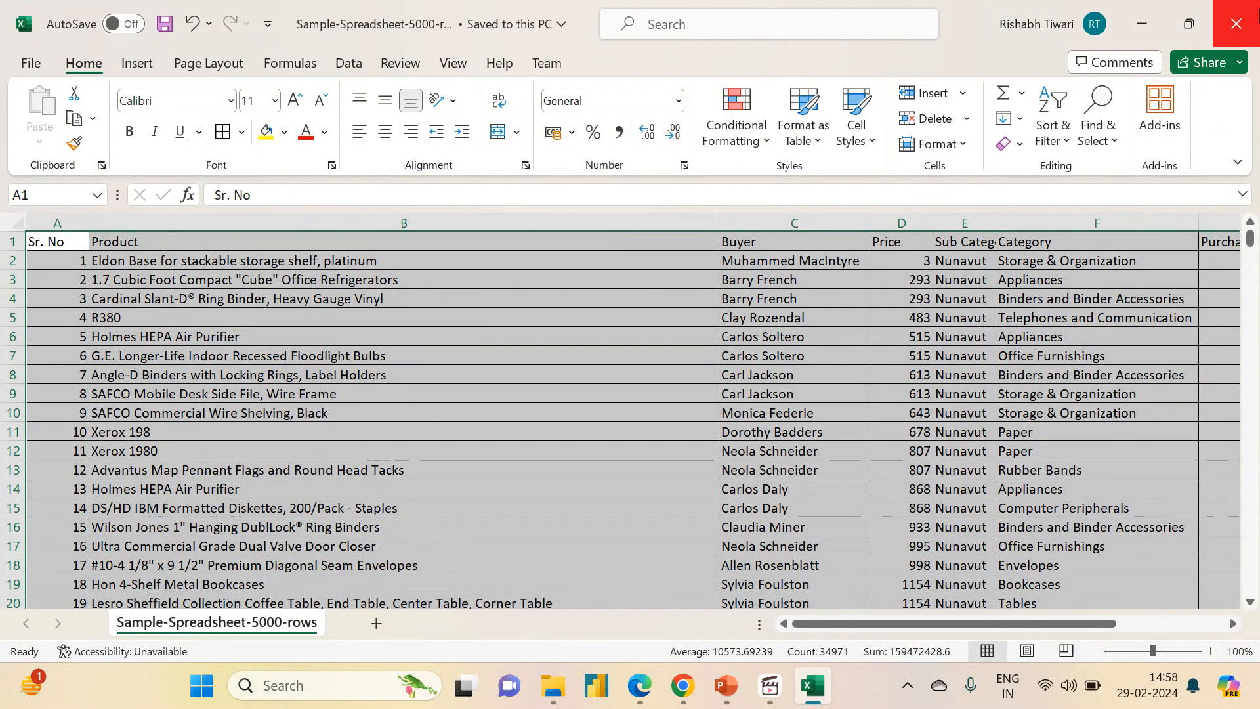
pyautogui.click(1250, 8)
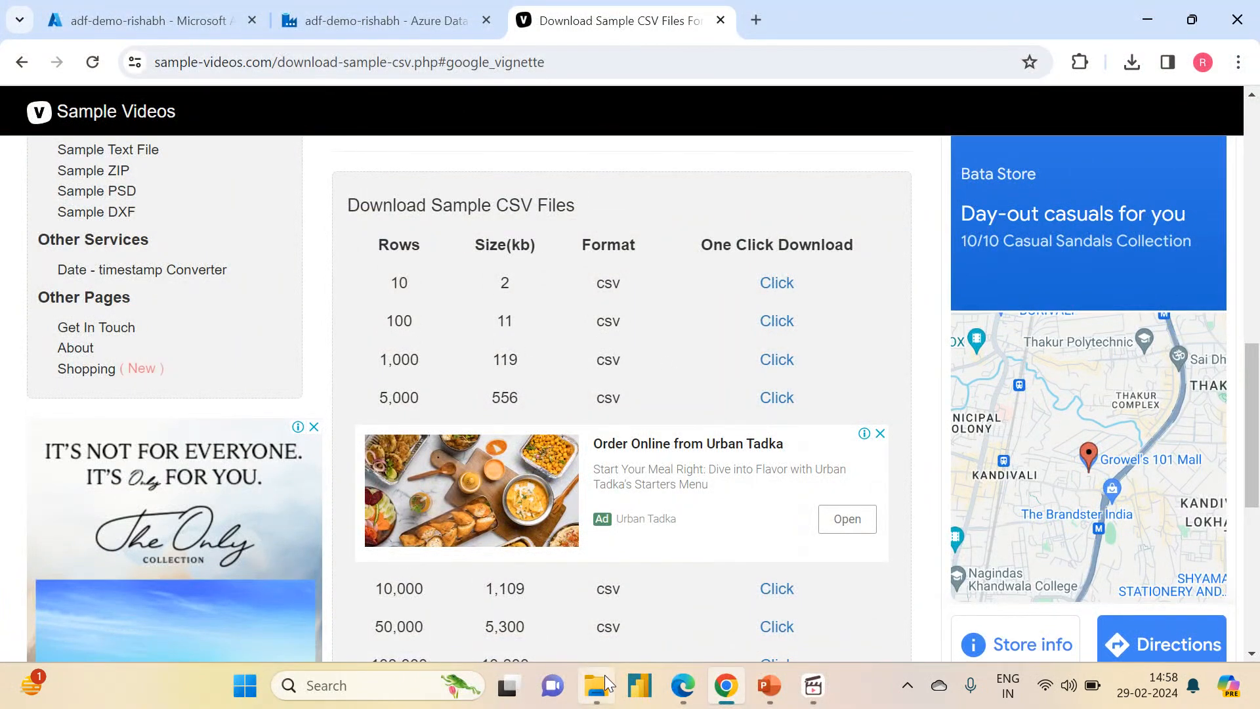
pyautogui.click(595, 686)
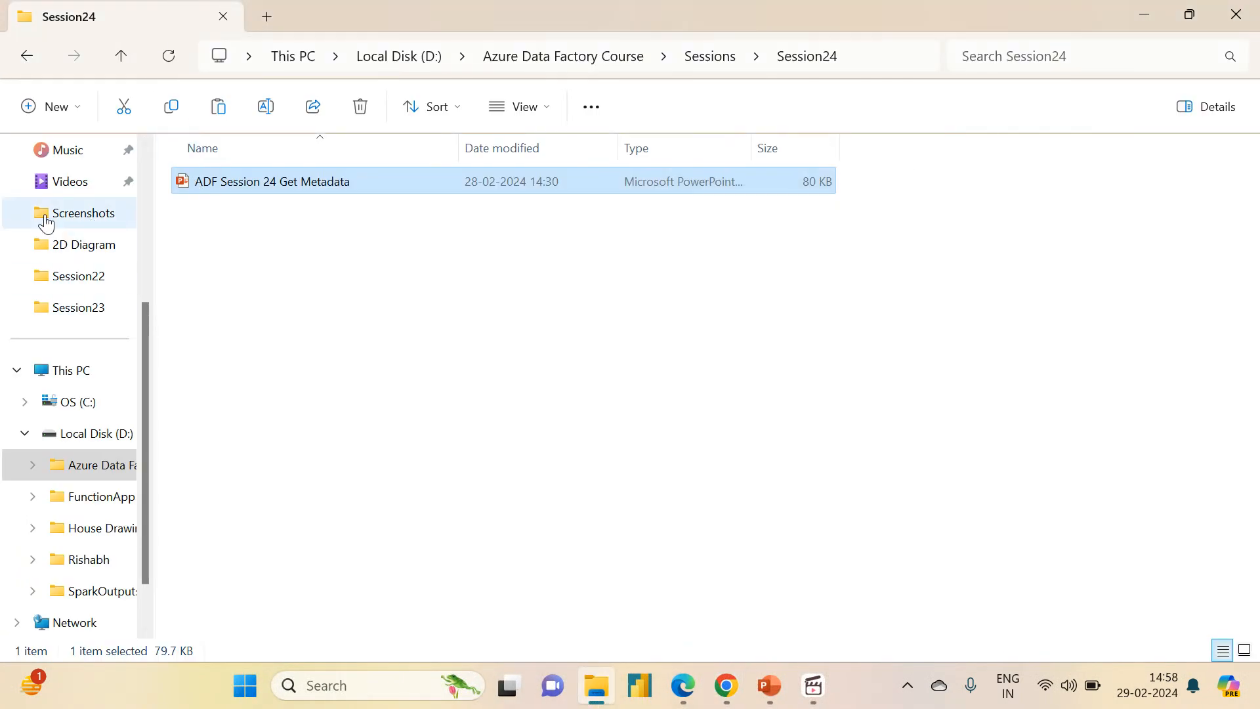
pyautogui.moveTo(145, 360); pyautogui.dragTo(92, 208)
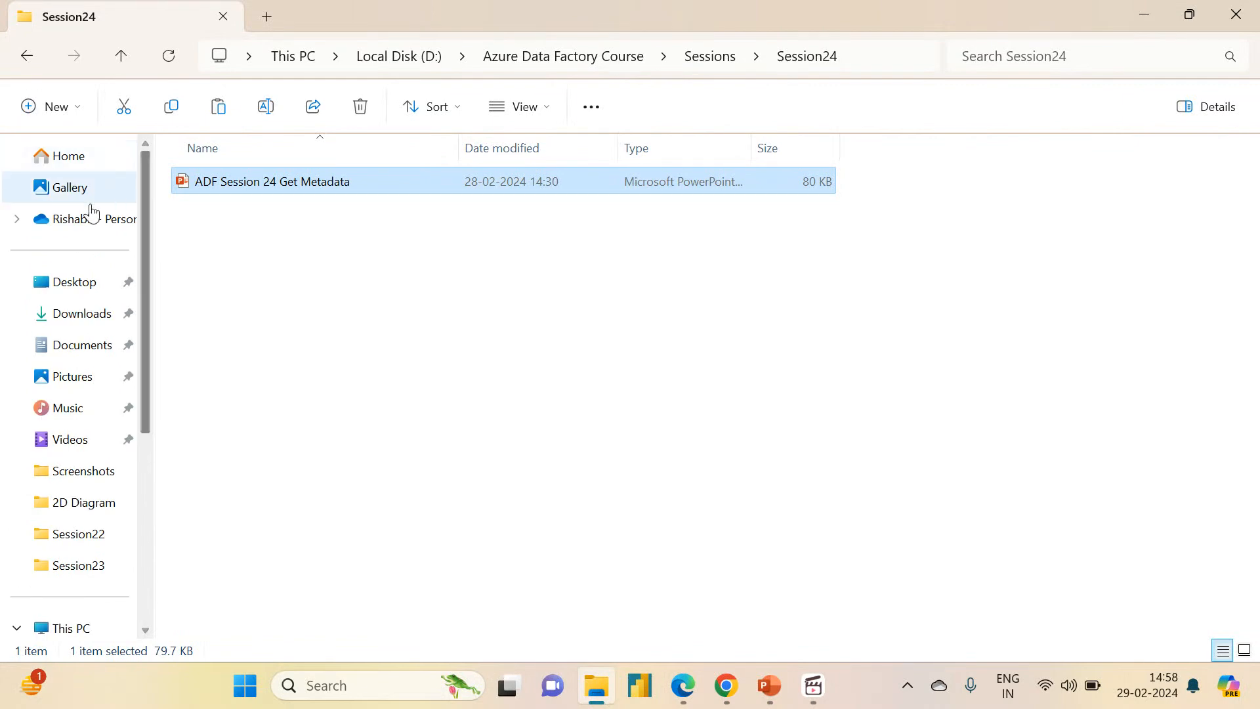
pyautogui.click(78, 315)
pyautogui.click(284, 210)
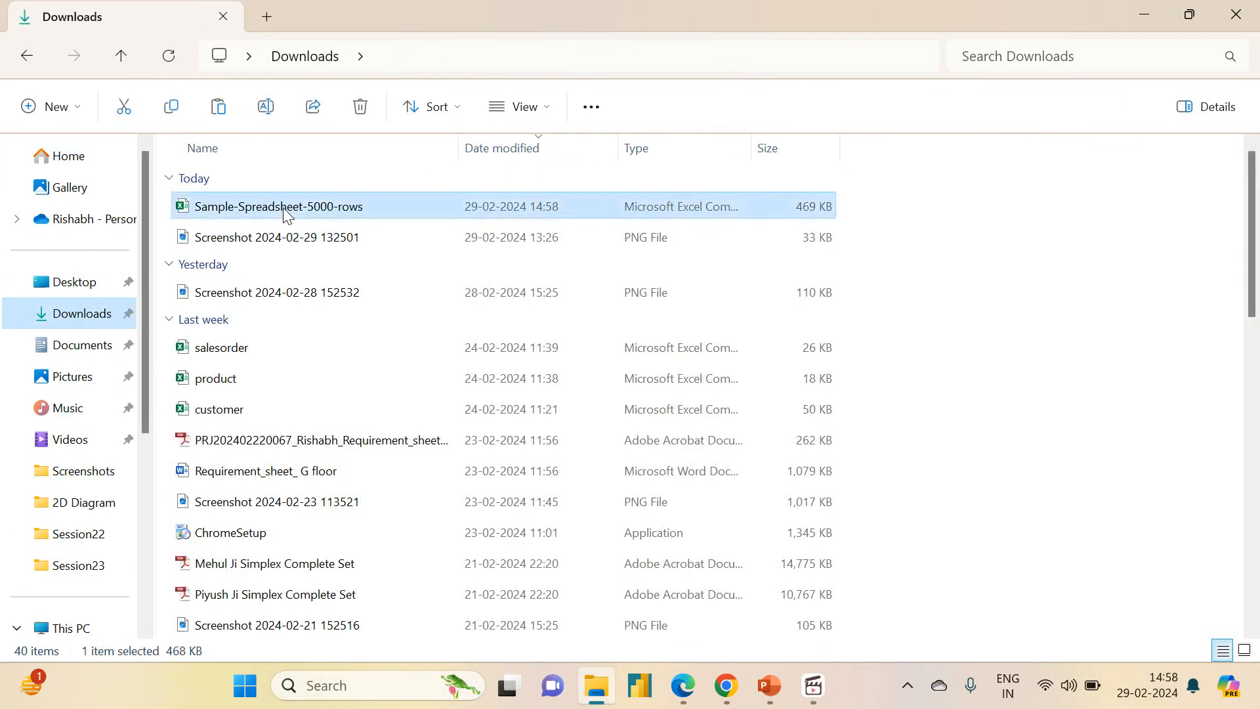
pyautogui.click(282, 207)
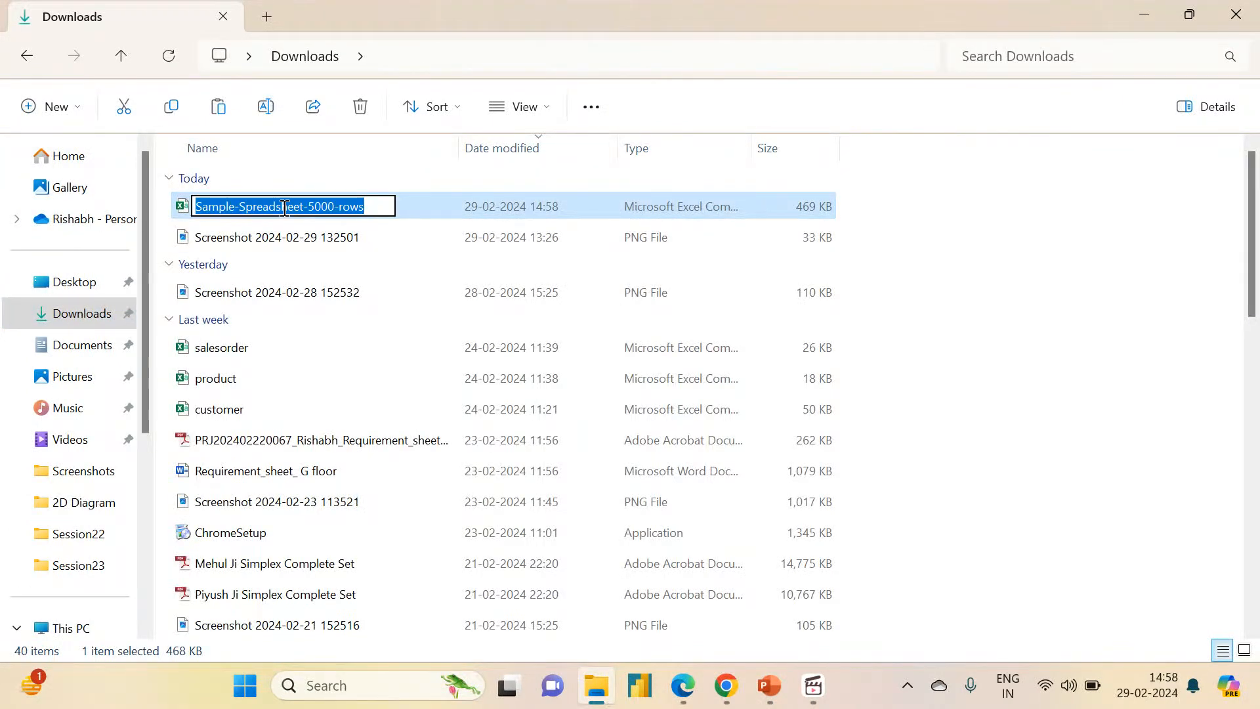
pyautogui.click(284, 207)
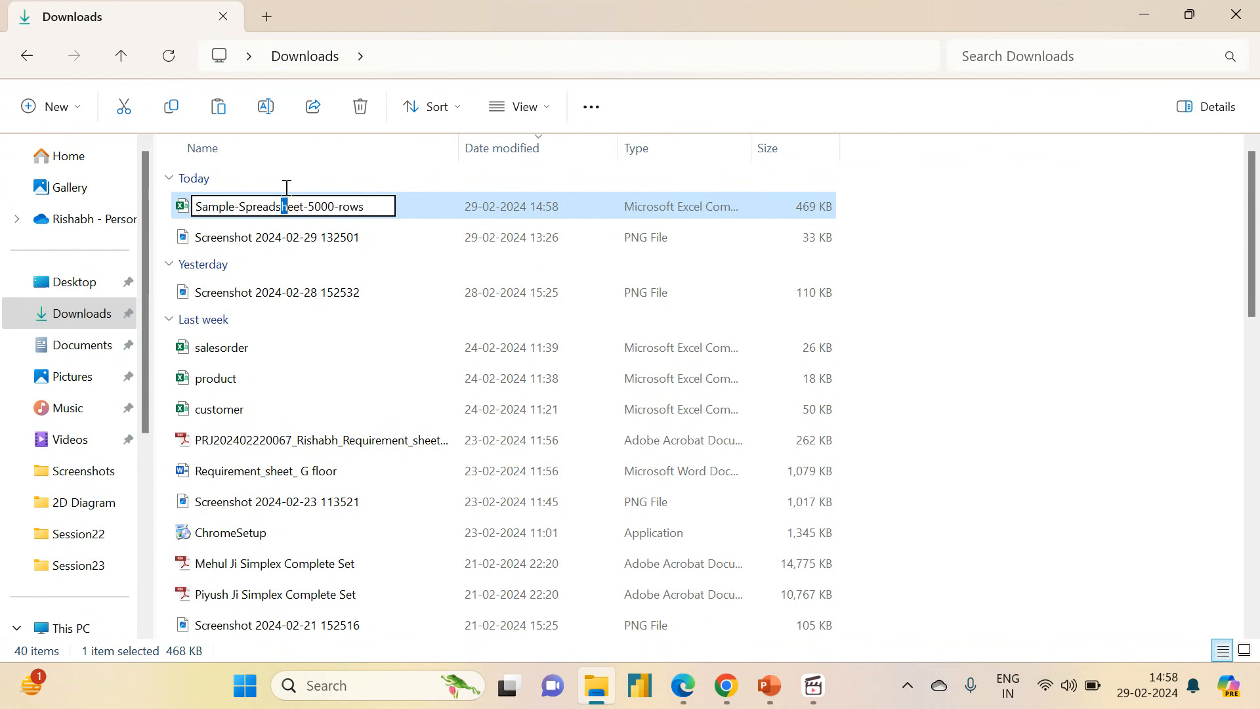
pyautogui.click(313, 209)
pyautogui.press('BackSpace')
pyautogui.hotkey('ctrl', 'a')
pyautogui.press('BackSpace')
pyautogui.write('sa')
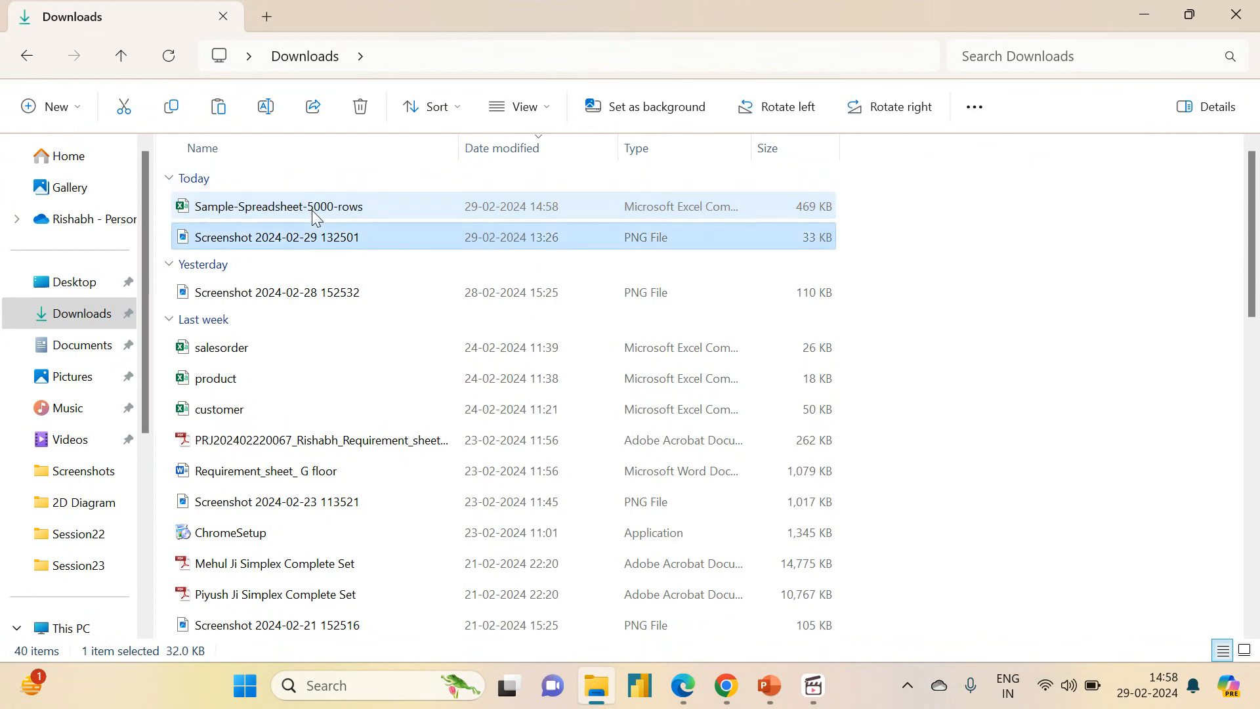
# Rename the Sample-Spreadsheet-5000-rows file to Sales.csv and close the file manager
pyautogui.click(316, 217)
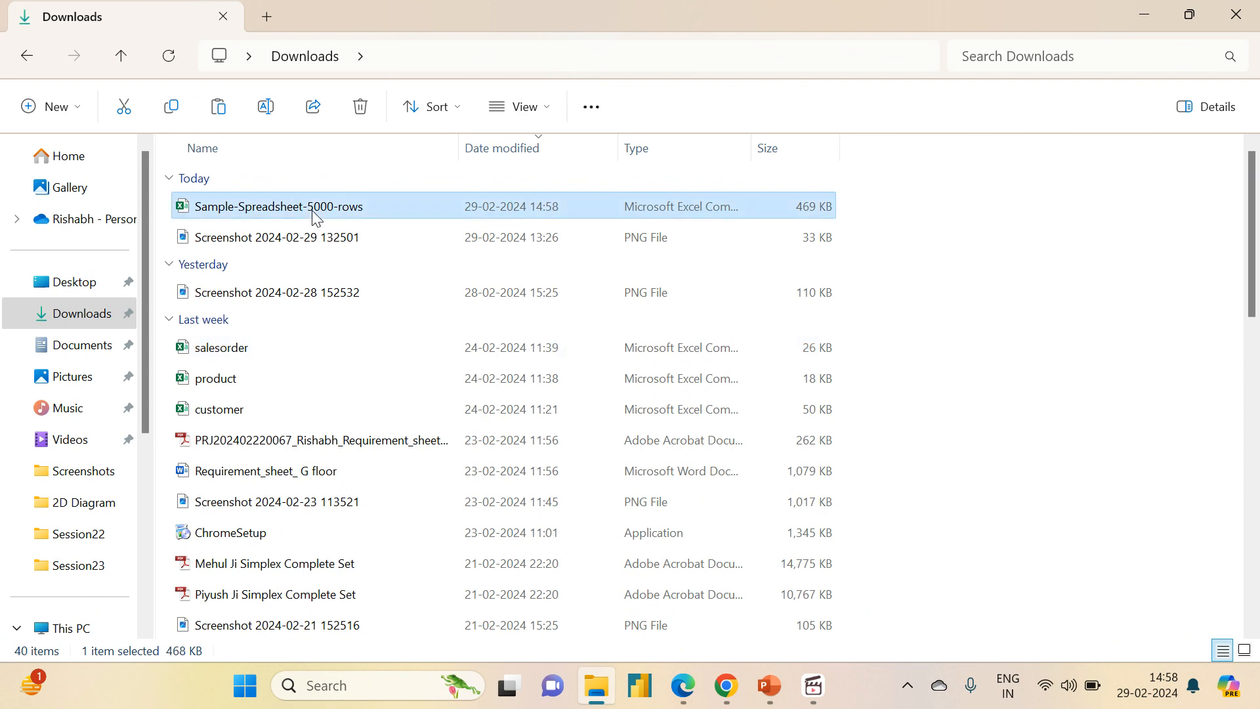
pyautogui.doubleClick(316, 217)
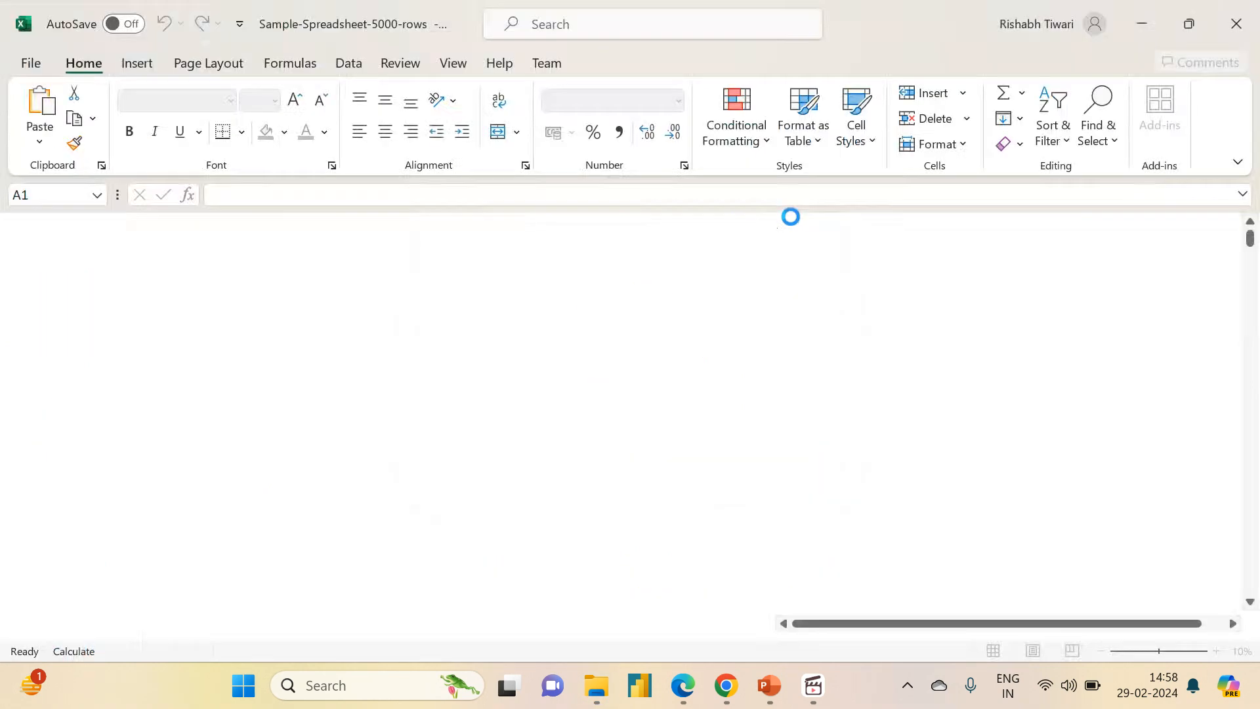
pyautogui.hotkey('alt', 'F4')
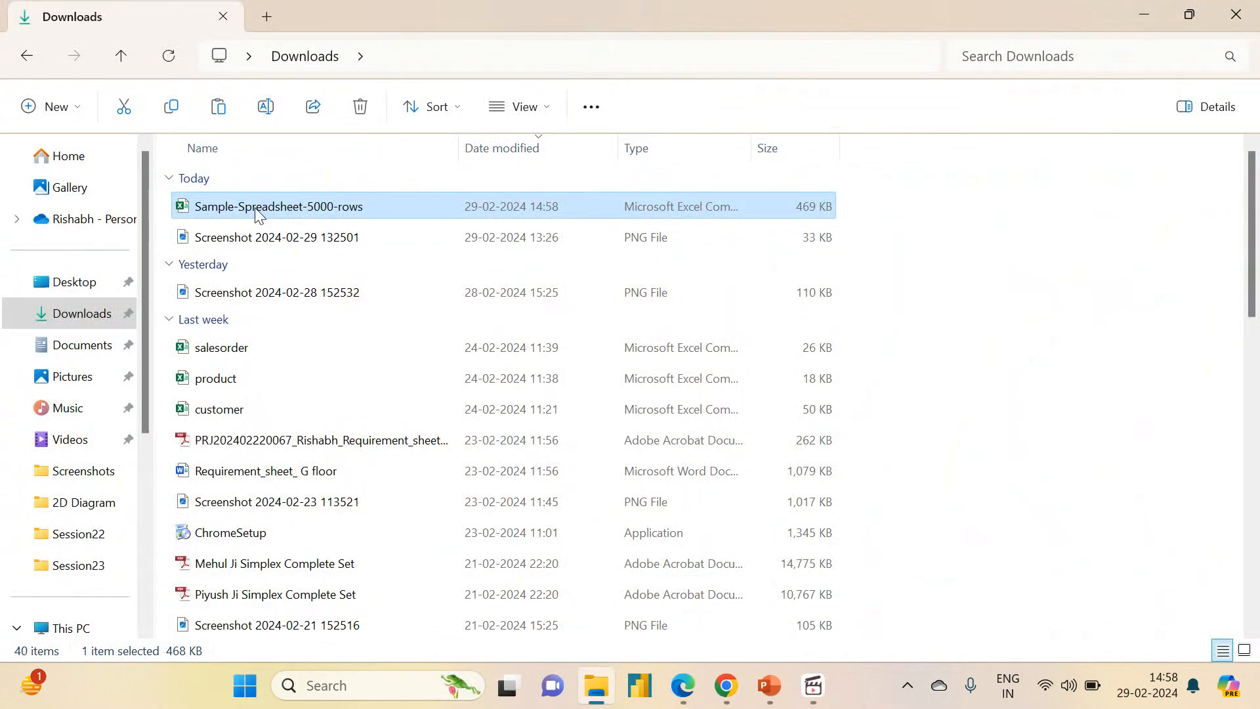
pyautogui.click(257, 208)
pyautogui.write('Sales.csv')
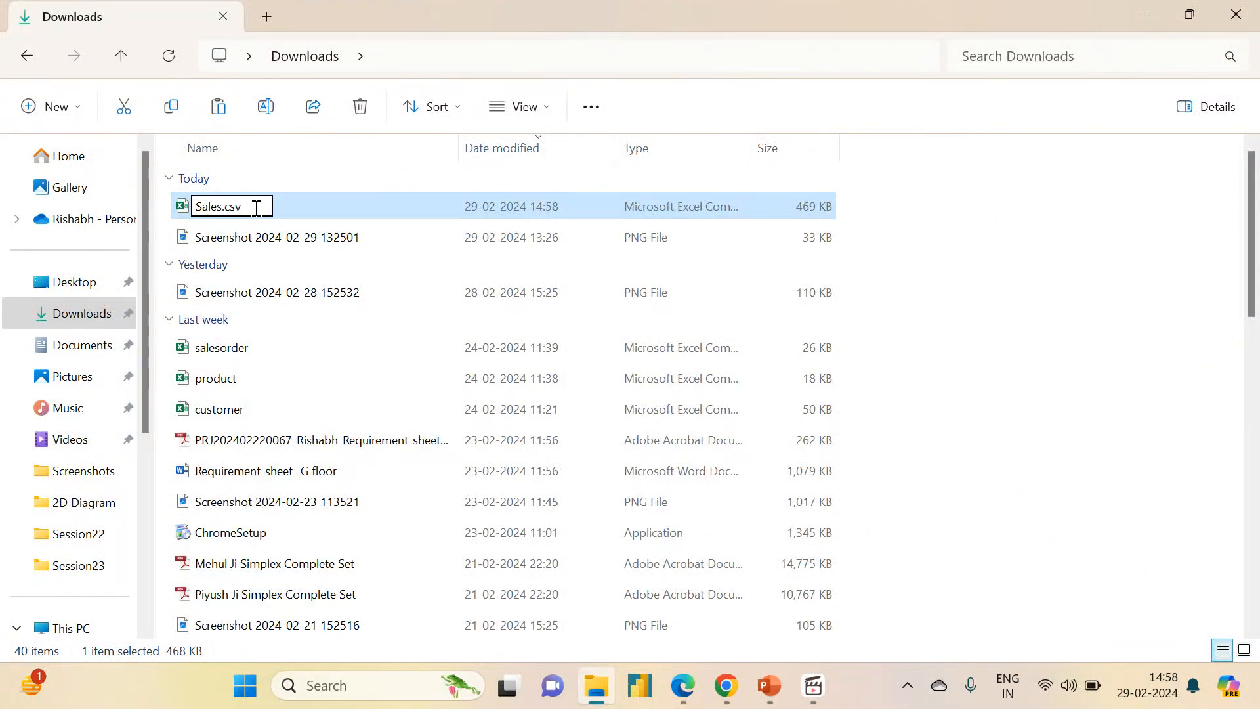
pyautogui.press('Return')
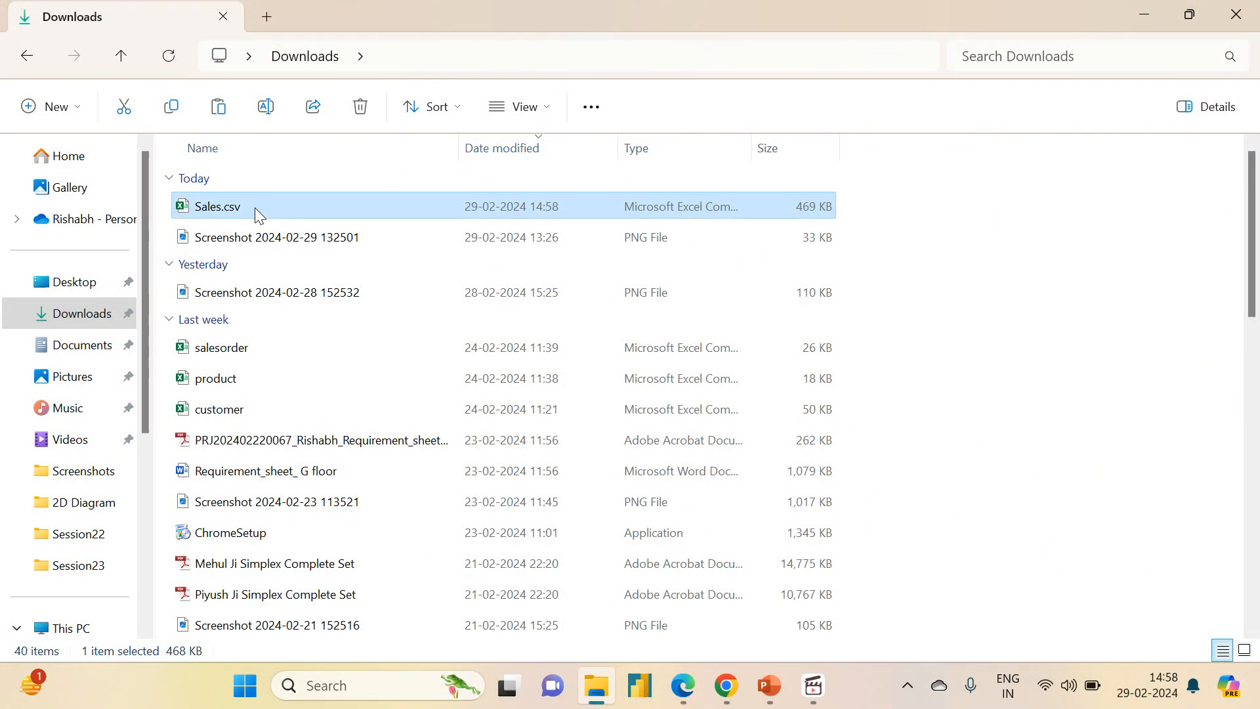
pyautogui.click(1242, 7)
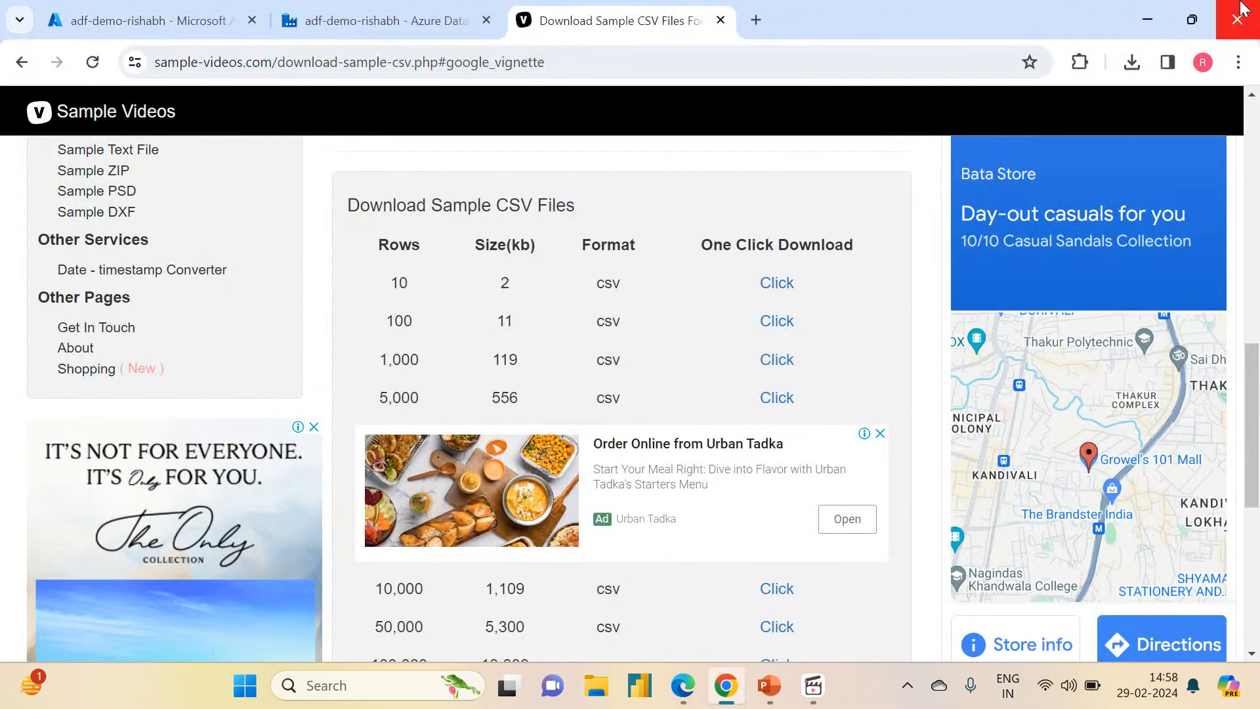
# Switch to the Azure portal and open the variable_input folder in the source container of storage account adfdemoadlsgen2acc
pyautogui.click(132, 16)
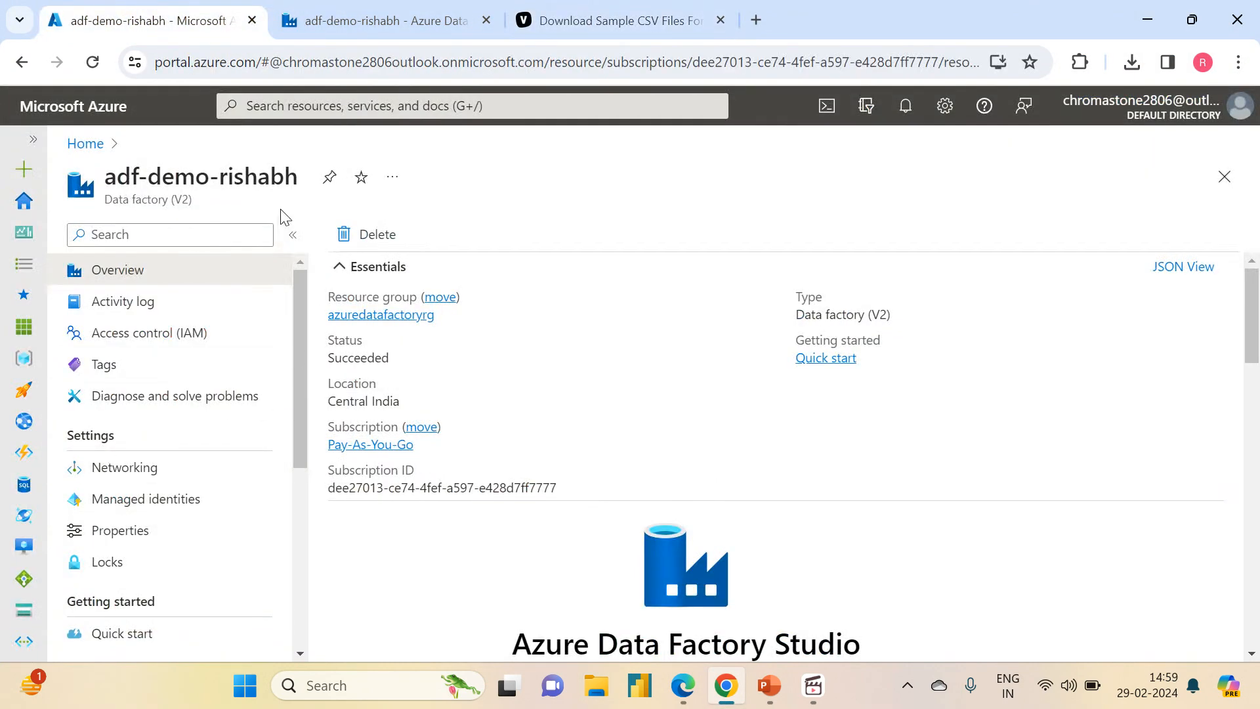
pyautogui.click(85, 143)
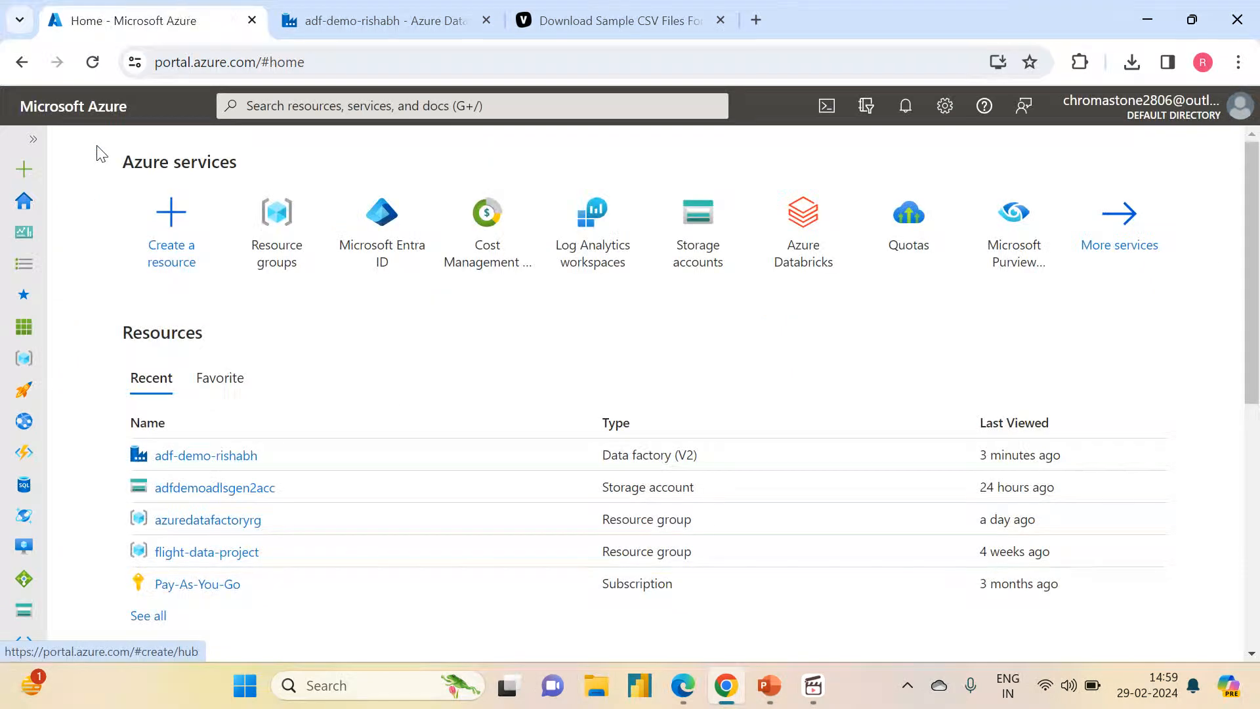
pyautogui.click(205, 489)
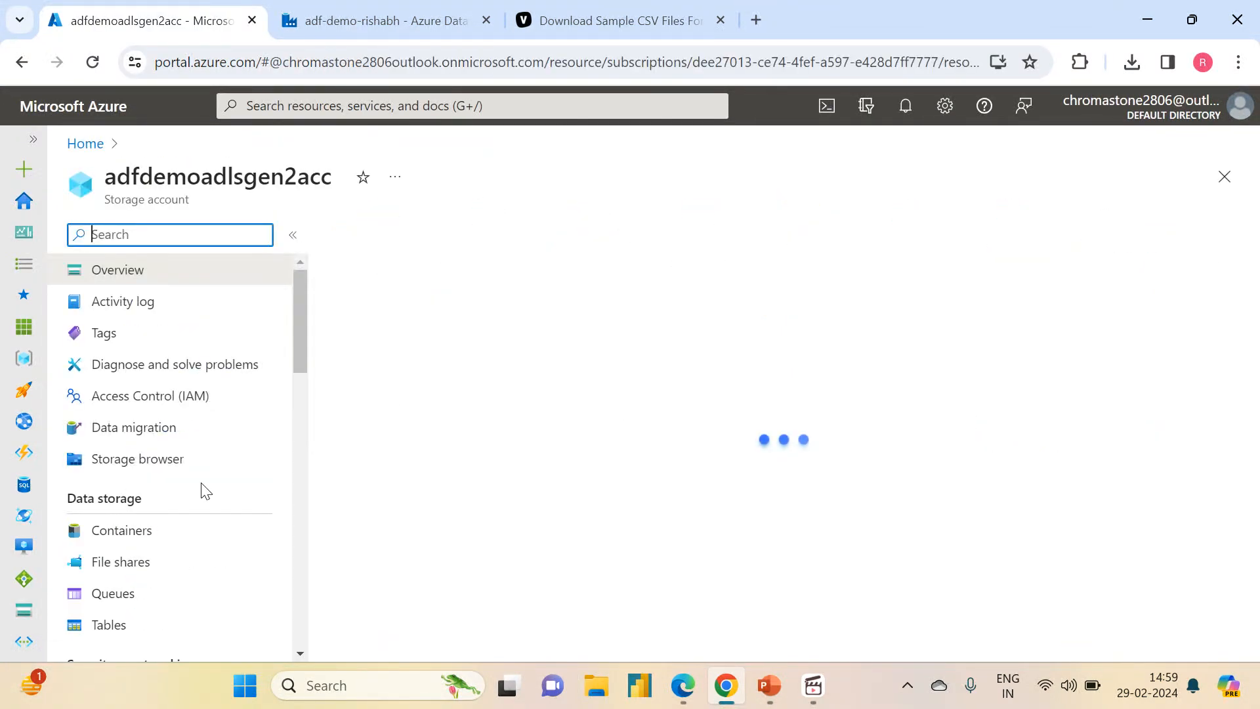
pyautogui.click(144, 565)
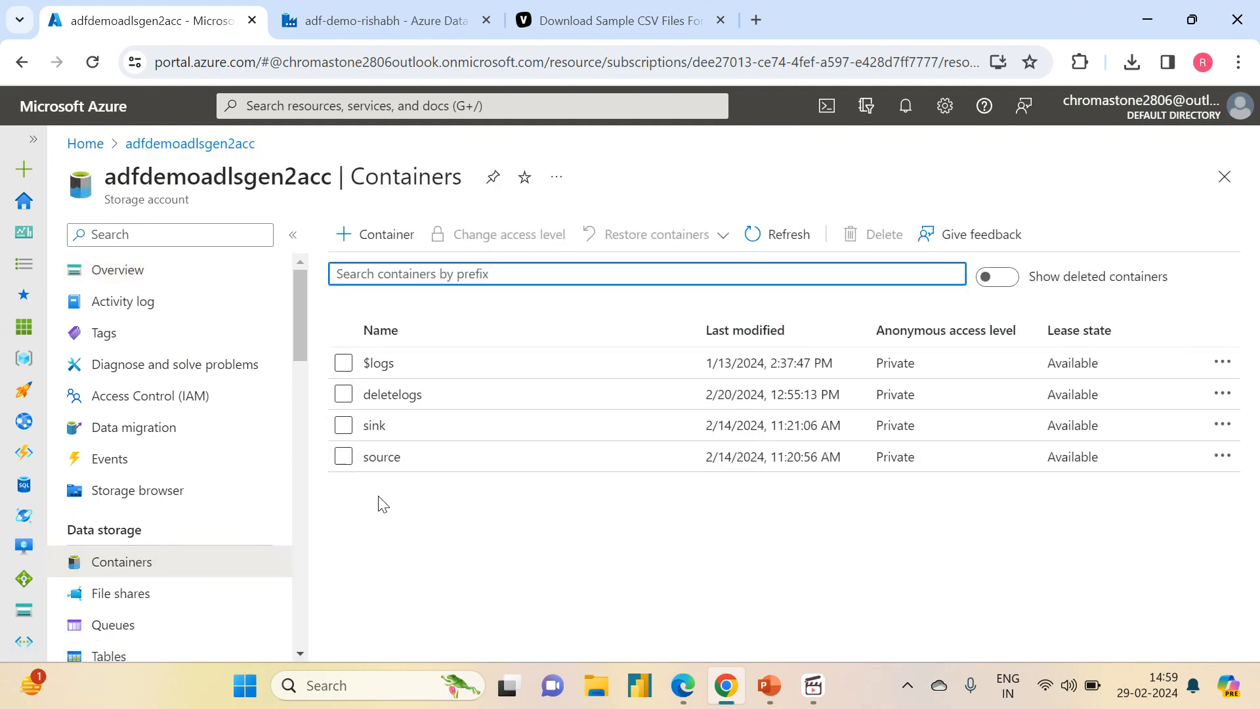
pyautogui.click(376, 456)
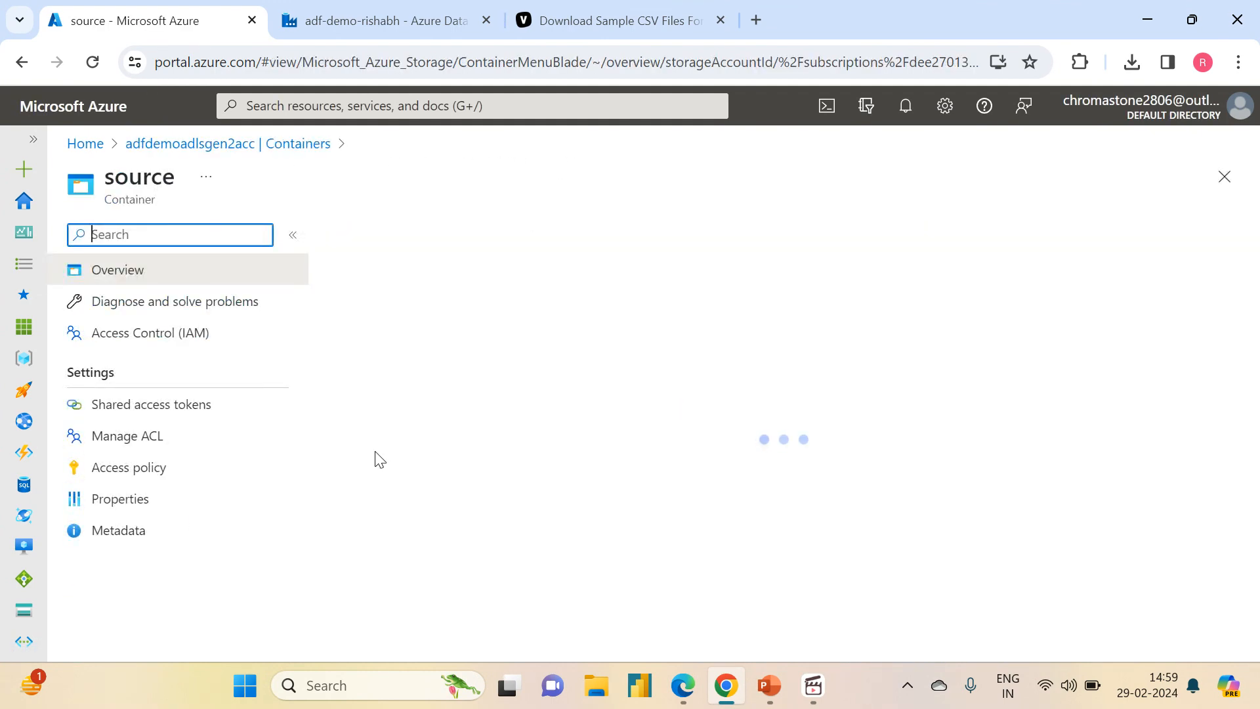
pyautogui.click(412, 422)
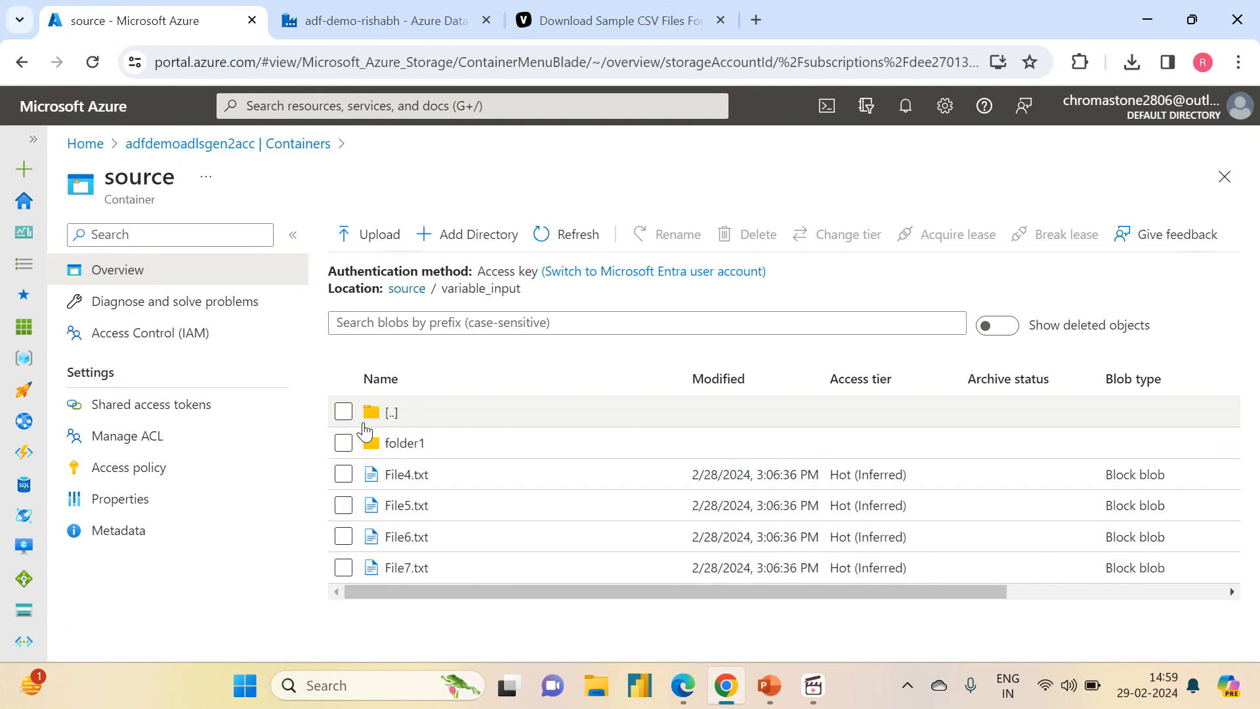
# Delete folder1 and the files File4.txt, File5.txt, File6.txt and File7.txt from the variable_input folder
pyautogui.click(343, 443)
pyautogui.click(343, 473)
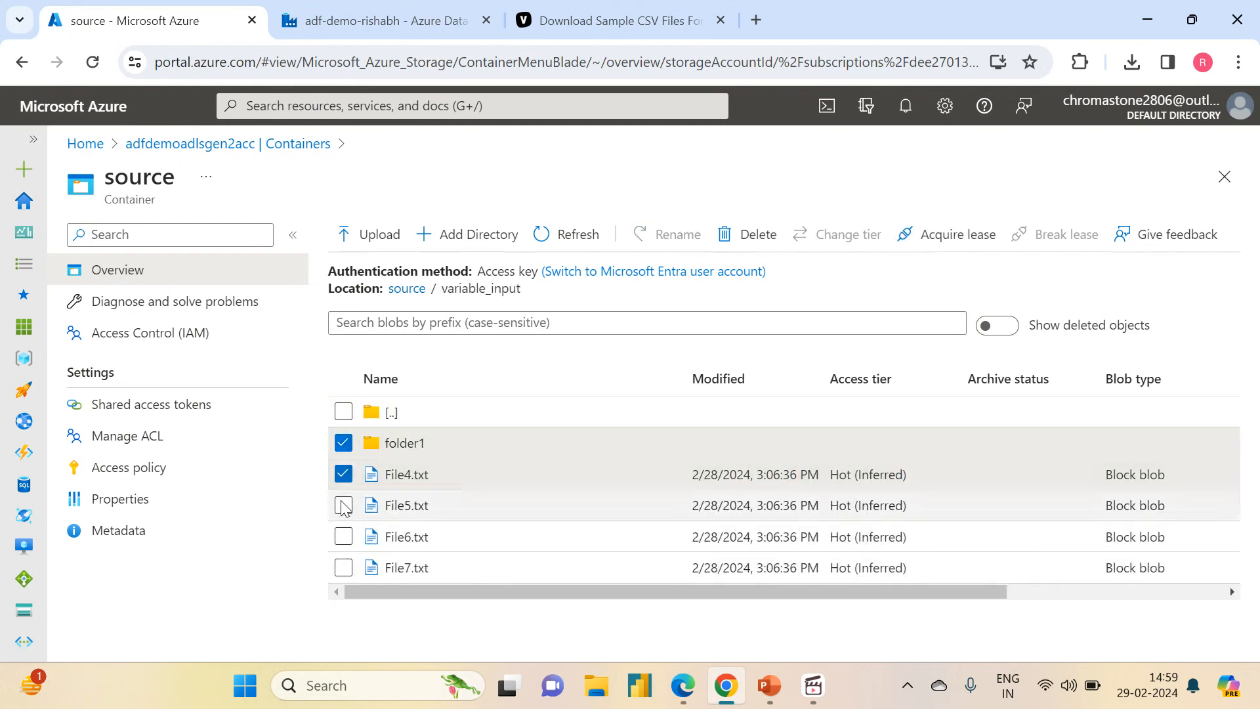
pyautogui.click(343, 505)
pyautogui.click(343, 537)
pyautogui.click(343, 567)
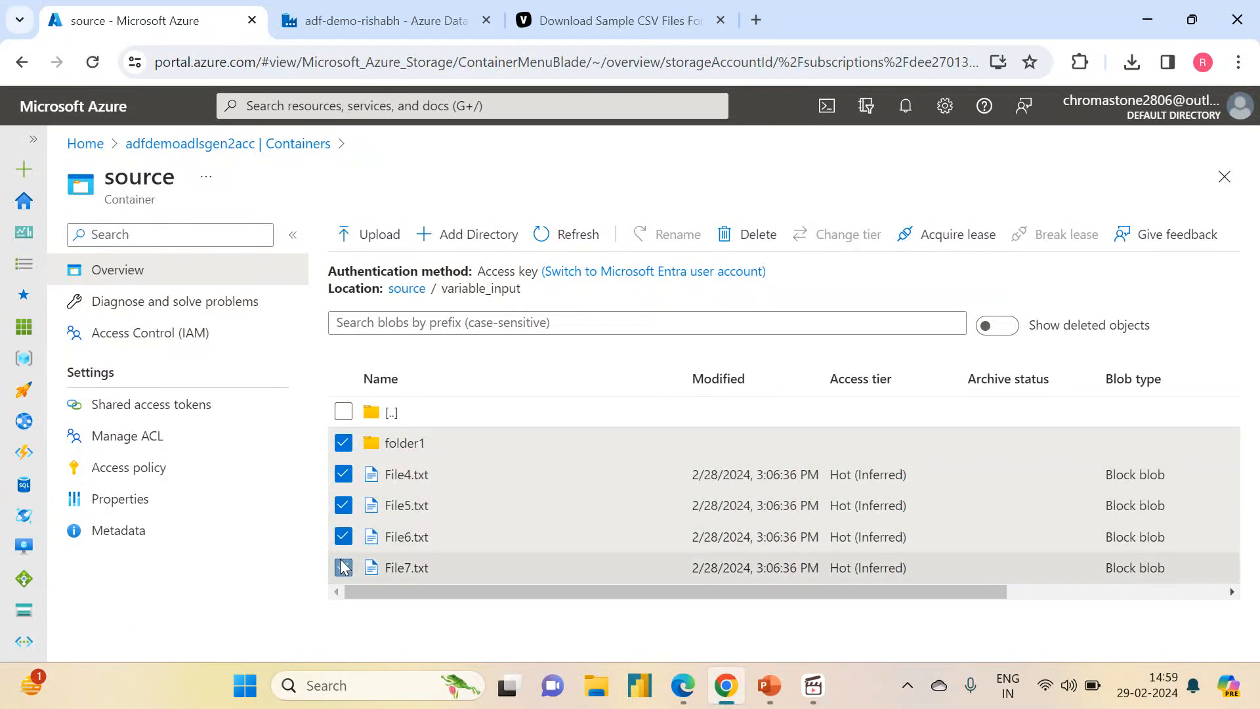
pyautogui.click(747, 246)
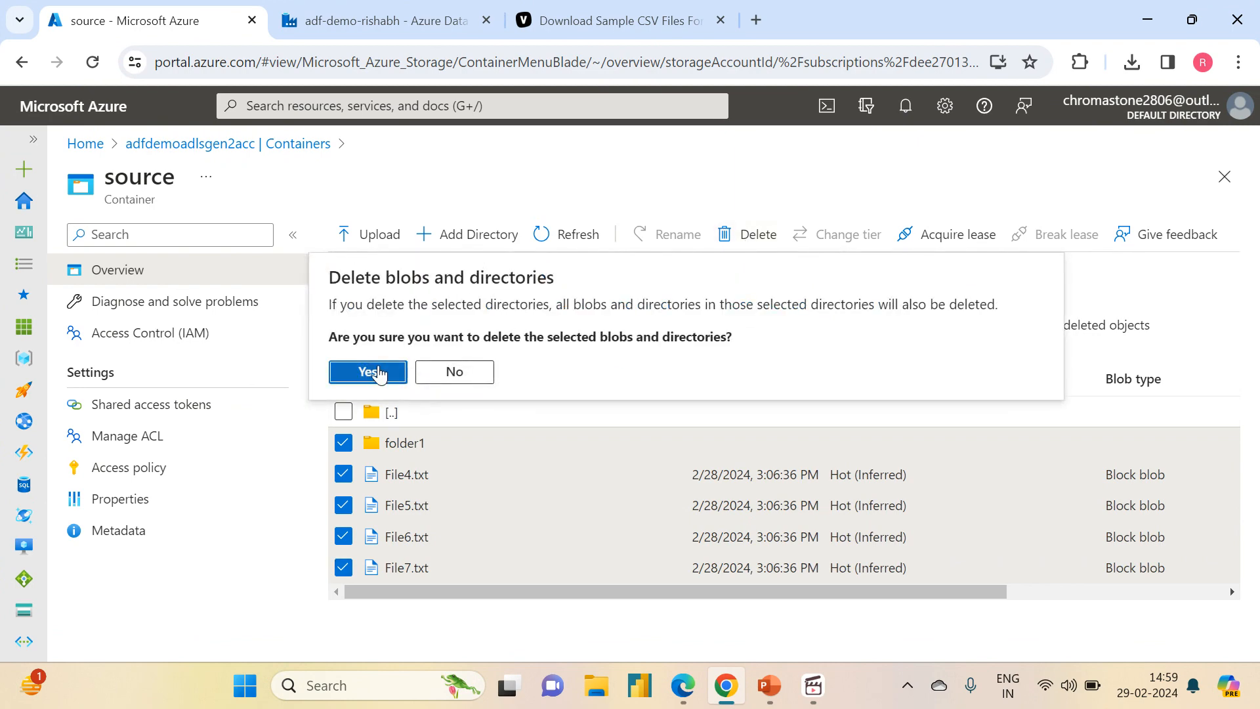
pyautogui.click(367, 369)
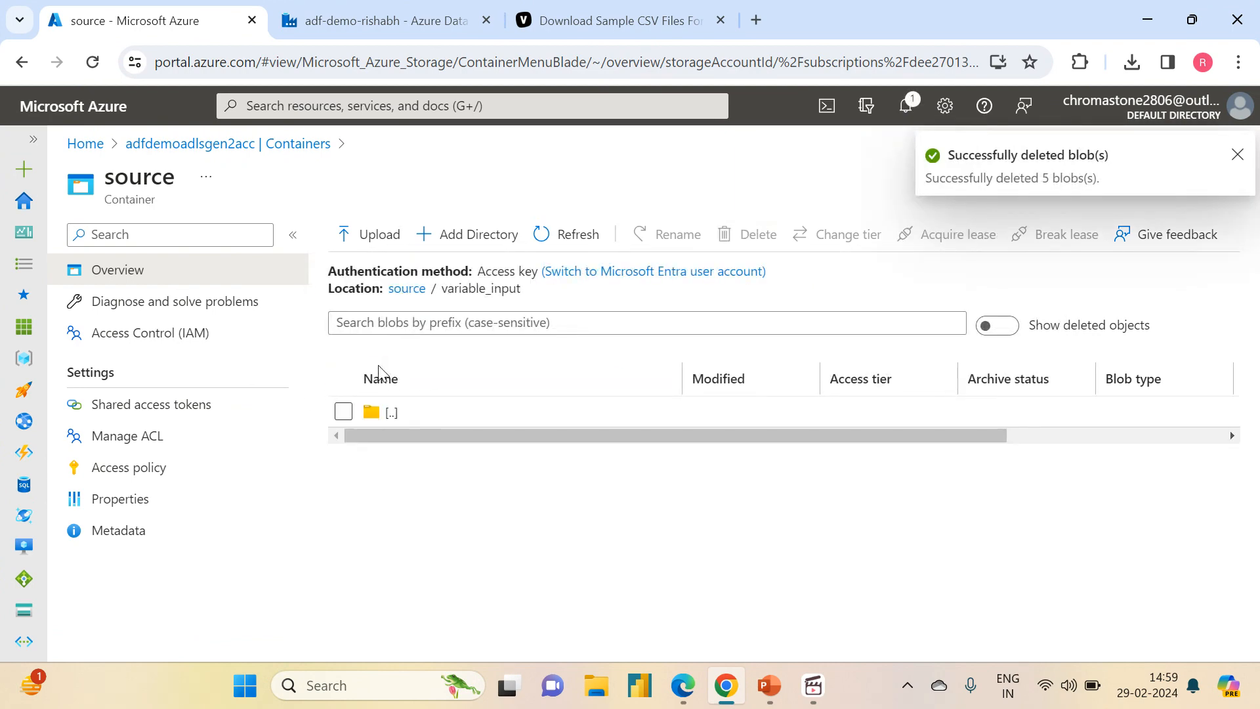
# Upload the Sales.csv.csv file from the Downloads folder to the variable_input folder
pyautogui.click(371, 243)
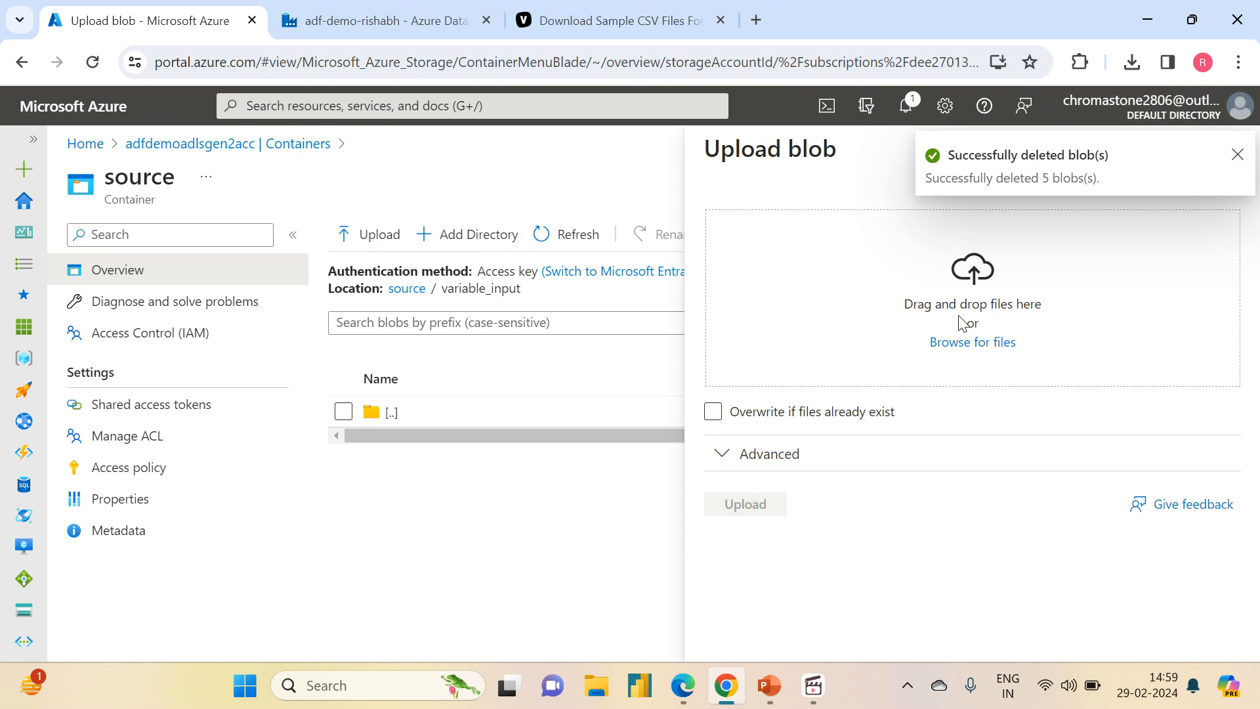
pyautogui.click(945, 344)
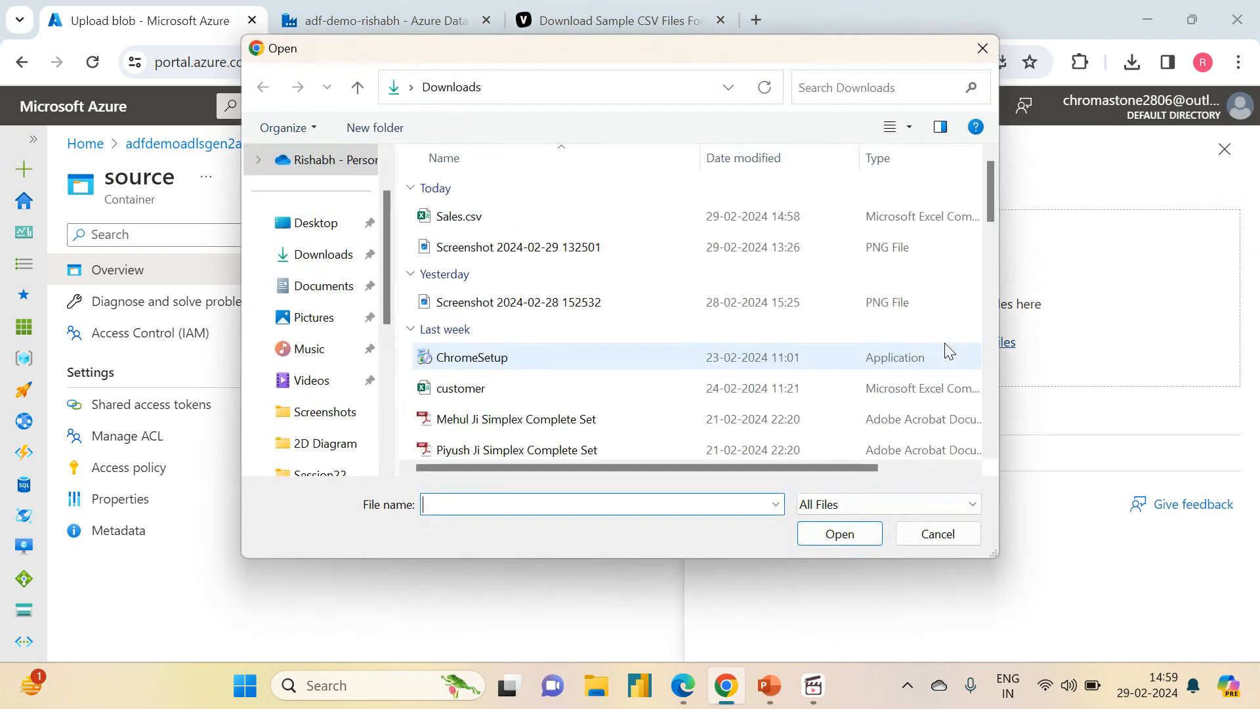
pyautogui.click(439, 221)
pyautogui.click(837, 532)
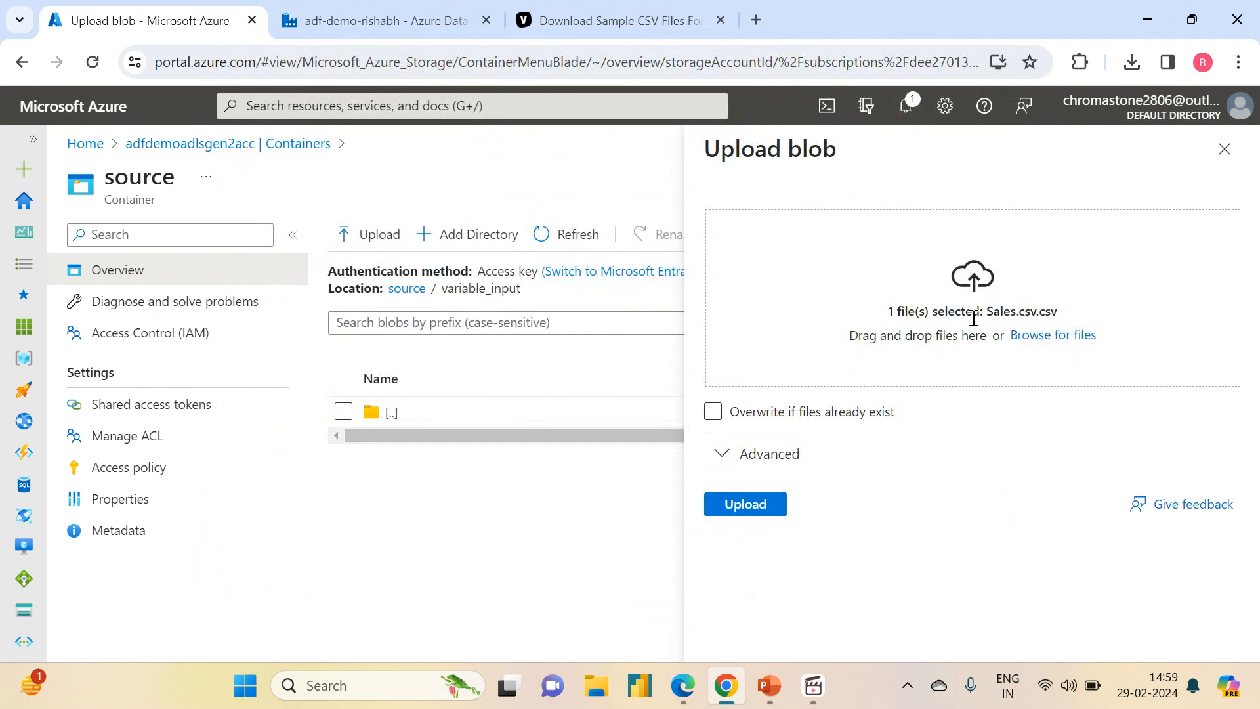
pyautogui.click(746, 504)
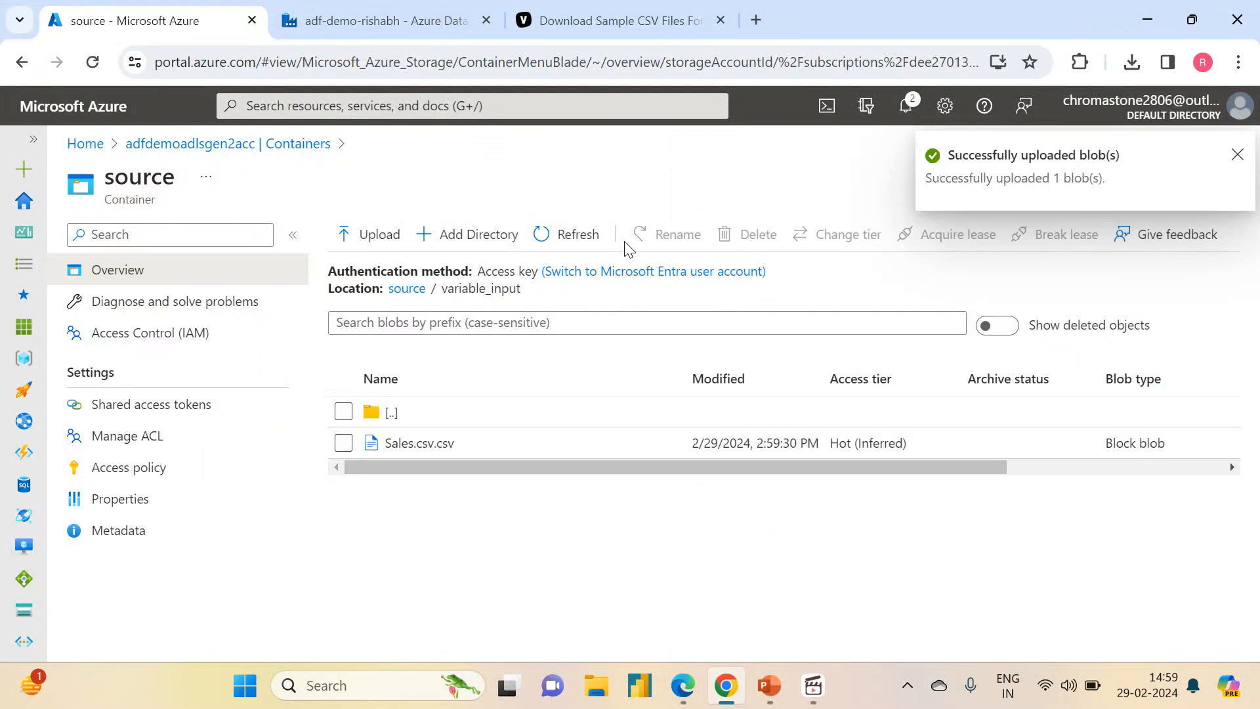
# Switch to File Explorer's Downloads folder and remove the .csv suffix from the Sales.csv file's name, accepting Sales (2) as the name
pyautogui.moveTo(690, 704)
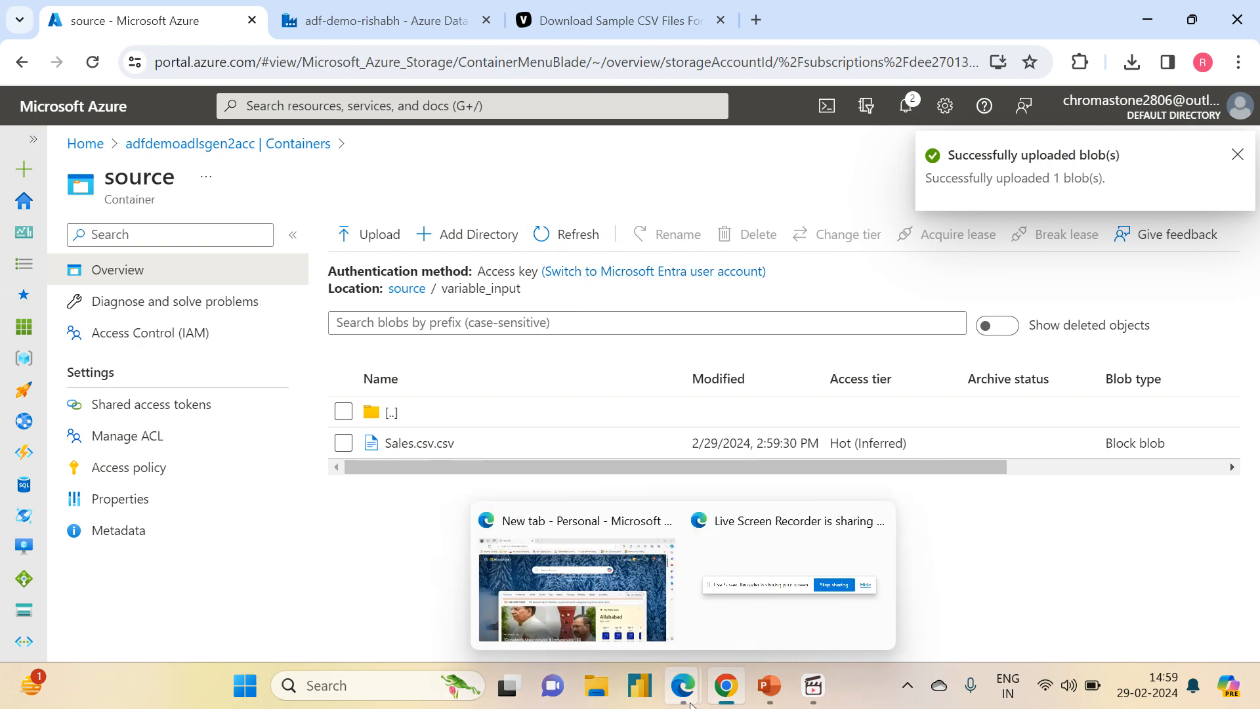
pyautogui.click(605, 697)
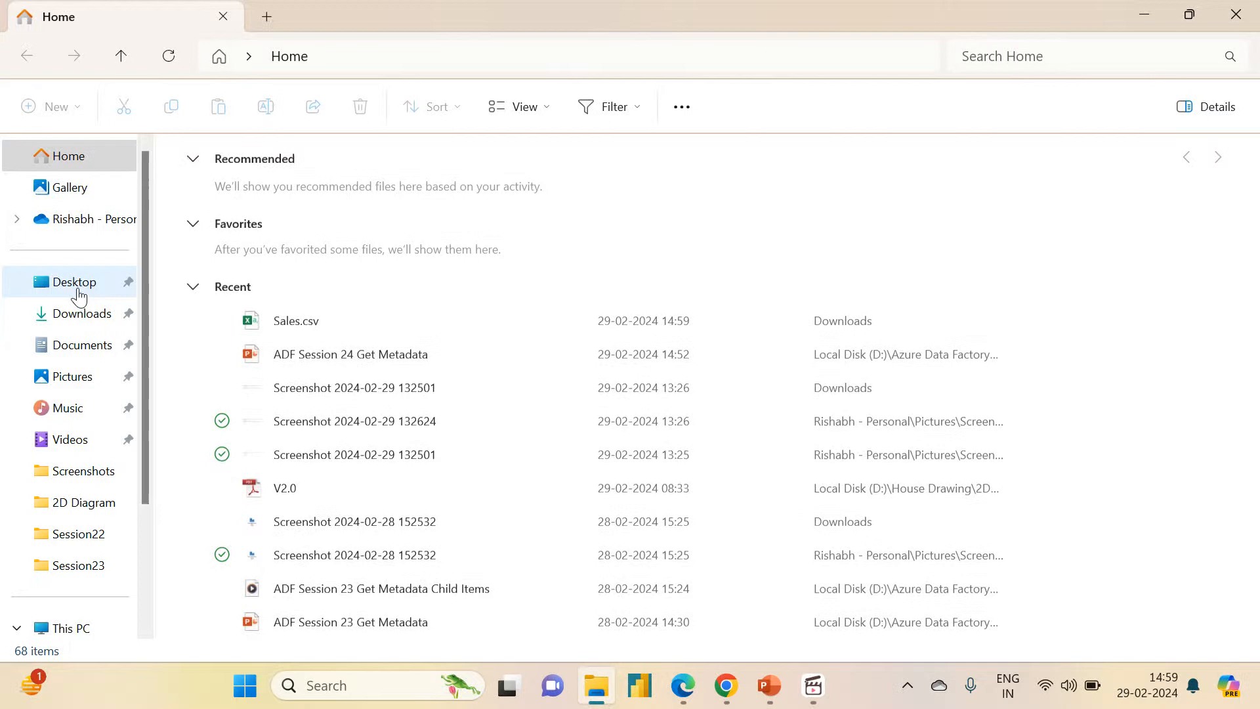
pyautogui.click(52, 314)
pyautogui.click(238, 206)
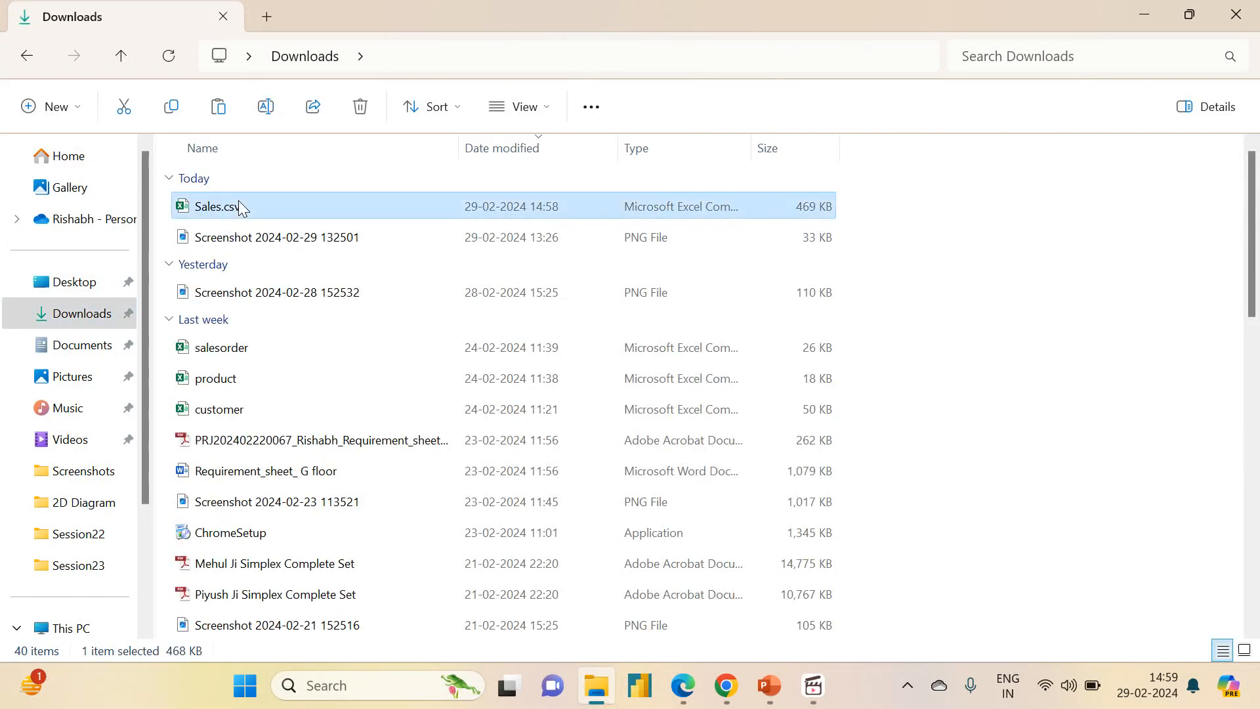
pyautogui.press('F2')
pyautogui.press('End')
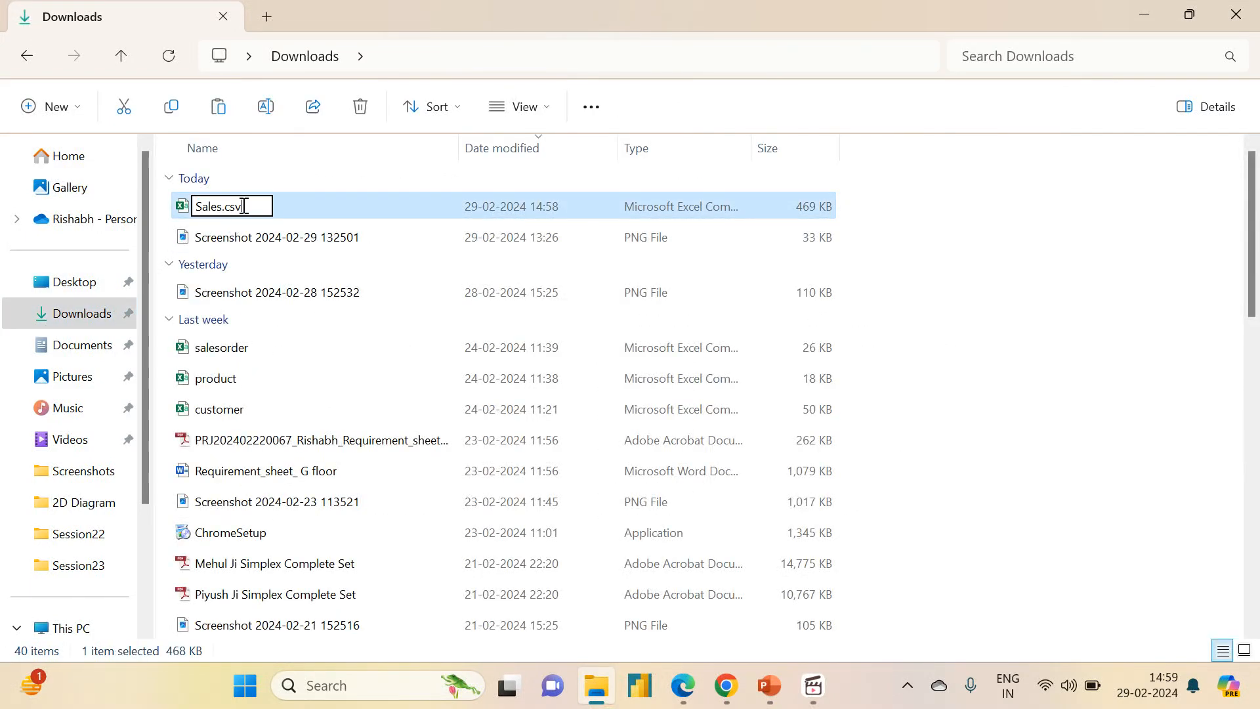
pyautogui.press('BackSpace')
pyautogui.press('BackSpace')
pyautogui.press('BackSpace')
pyautogui.press('BackSpace')
pyautogui.press('Return')
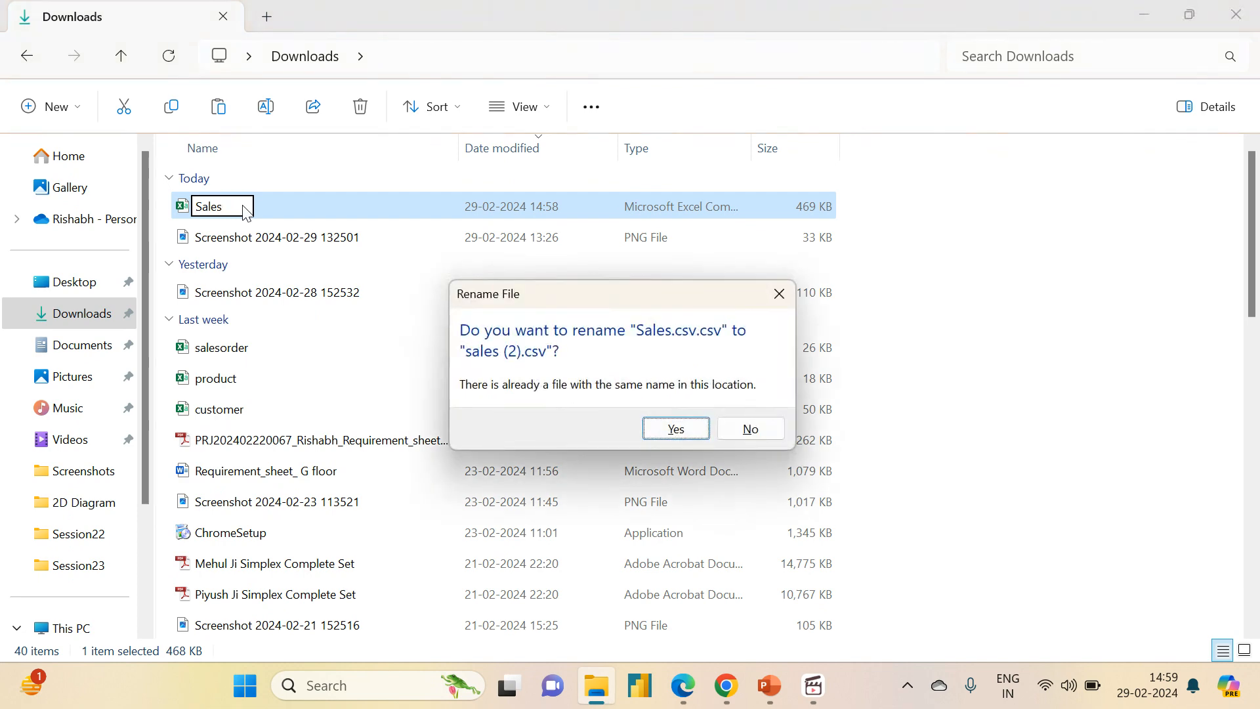
pyautogui.click(686, 434)
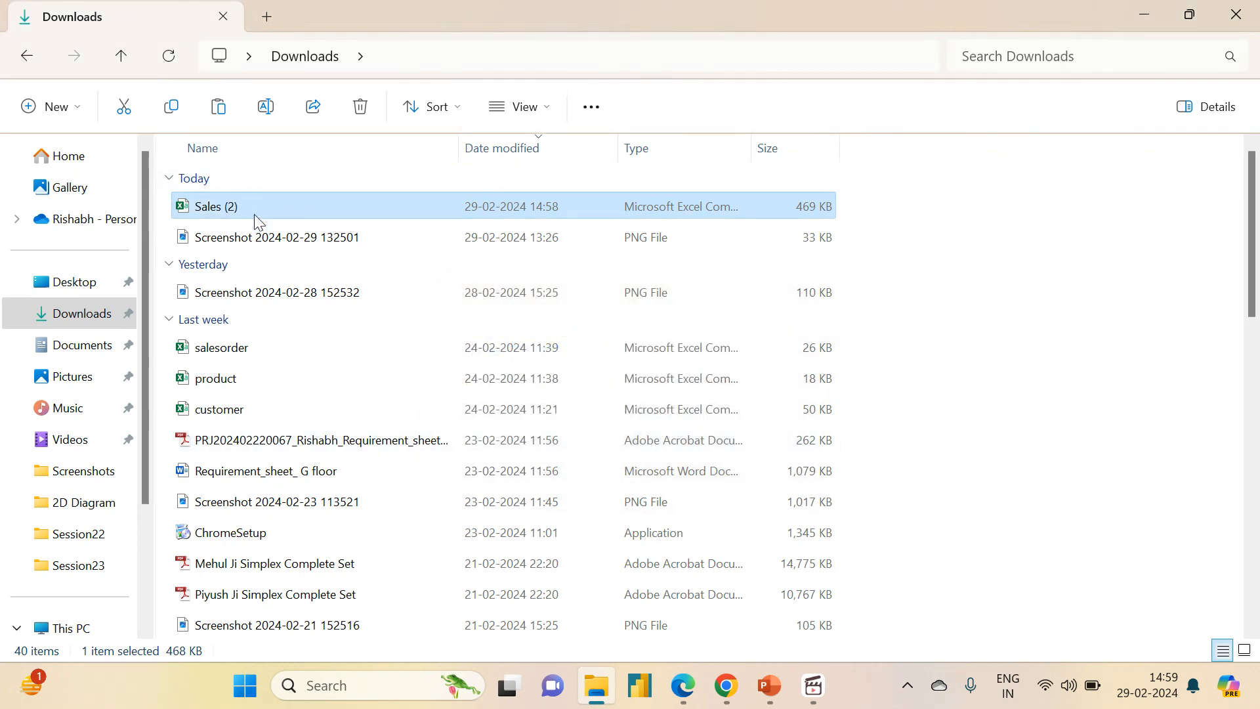
# Try to rename the Sales (2) file to Sales
pyautogui.press('F2')
pyautogui.press('End')
pyautogui.press('BackSpace')
pyautogui.press('BackSpace')
pyautogui.press('BackSpace')
pyautogui.press('BackSpace')
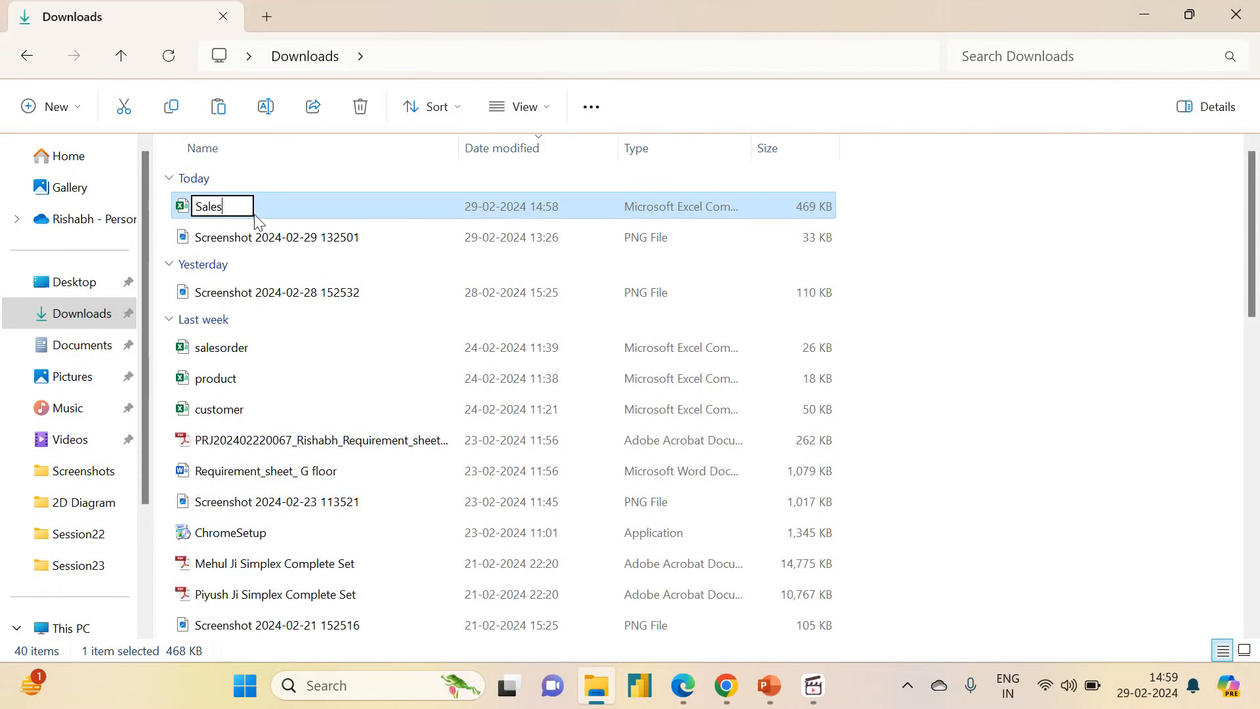
pyautogui.press('Return')
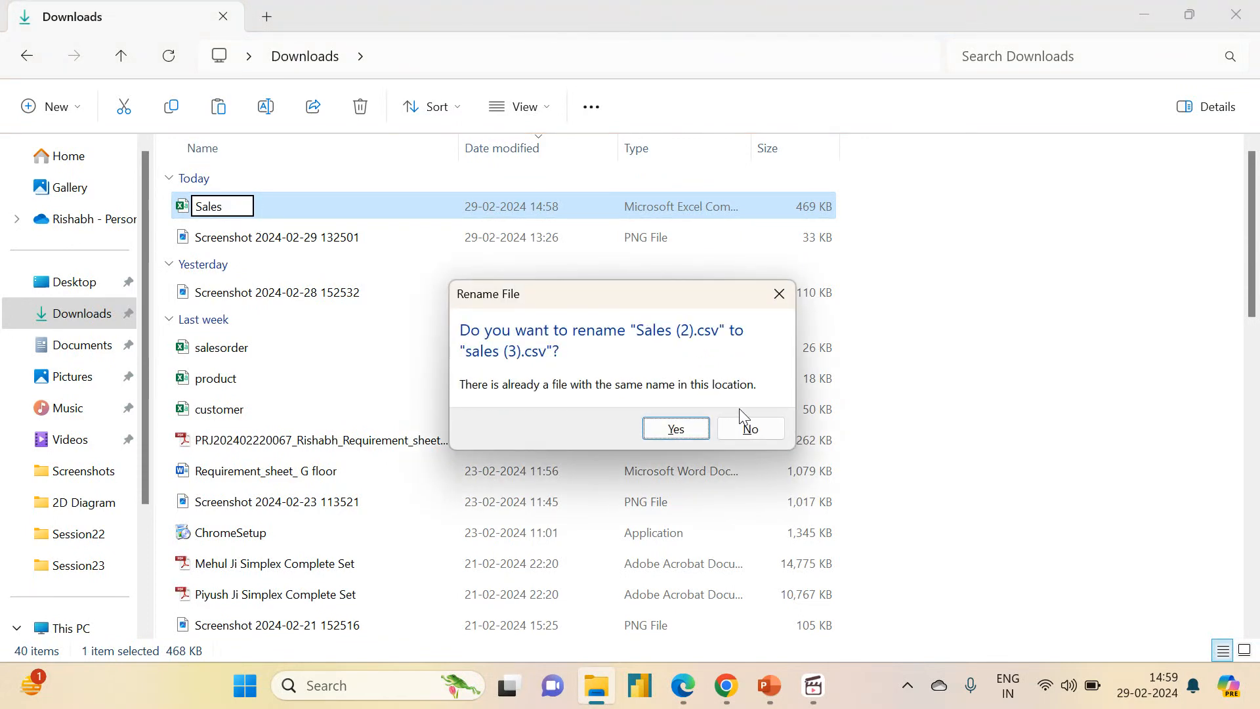
pyautogui.click(742, 429)
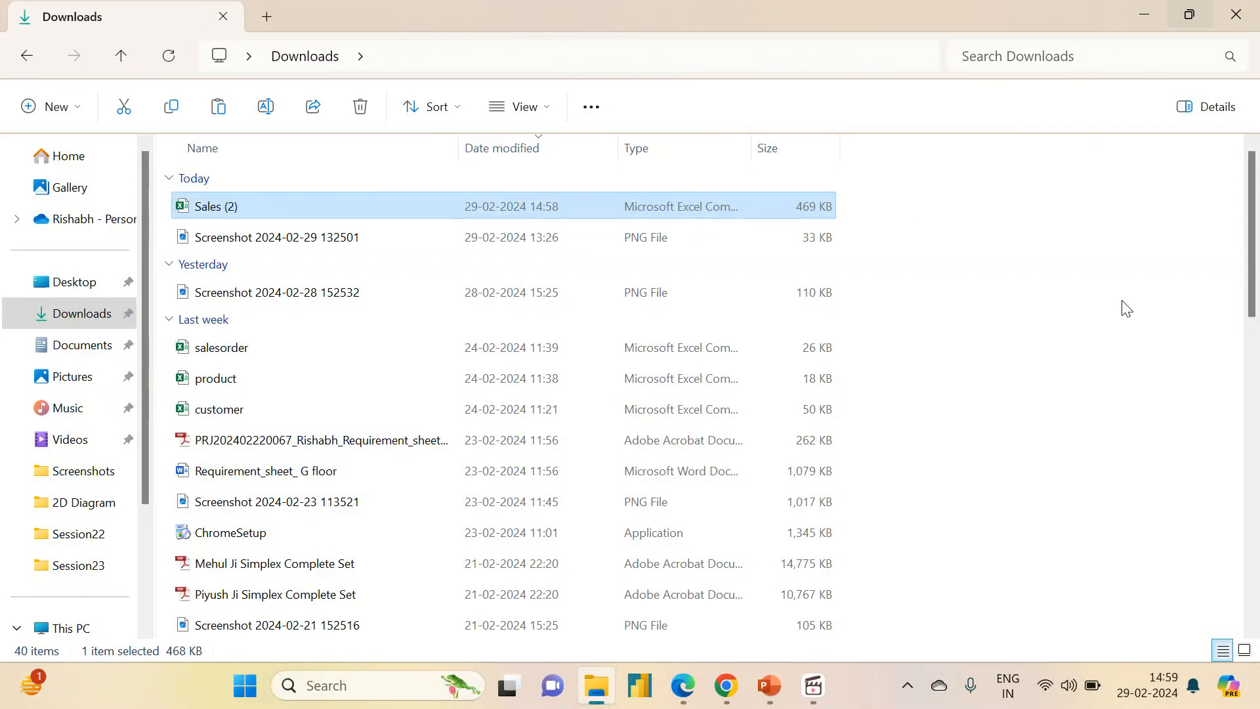
# Permanently delete the old sales file dated 11-11-2023 from the Downloads folder
pyautogui.moveTo(1251, 262); pyautogui.dragTo(1257, 632)
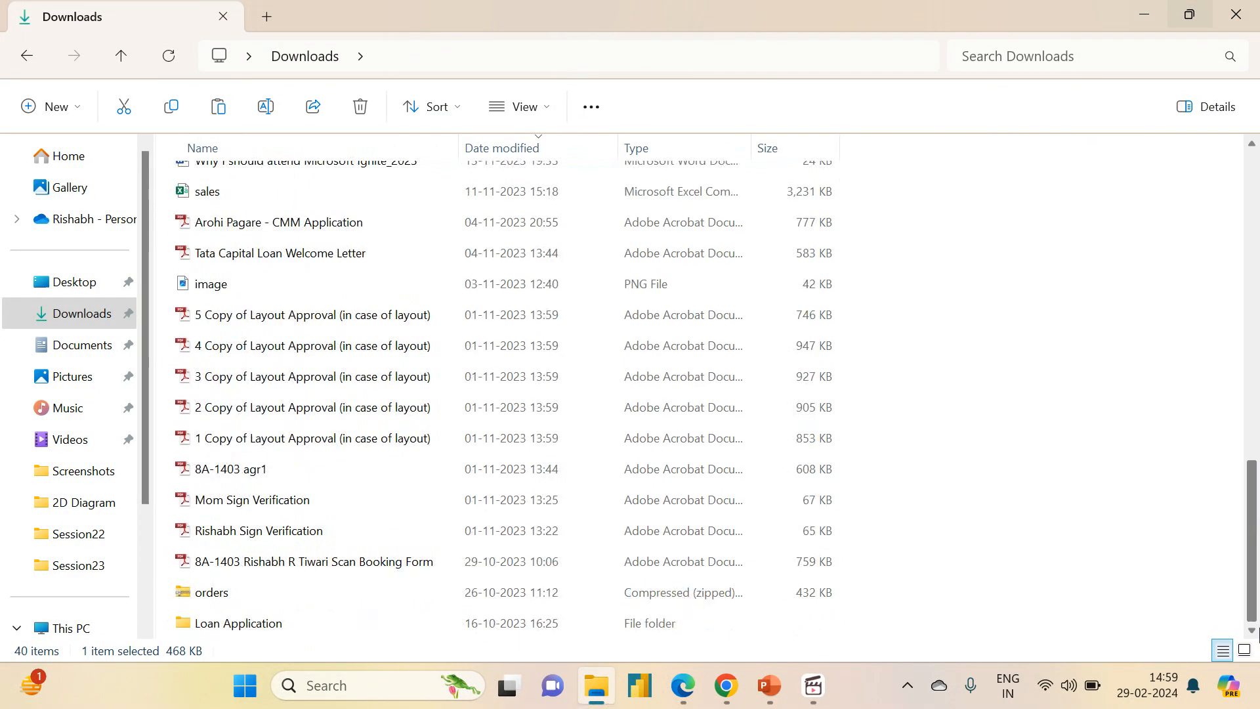
pyautogui.click(323, 192)
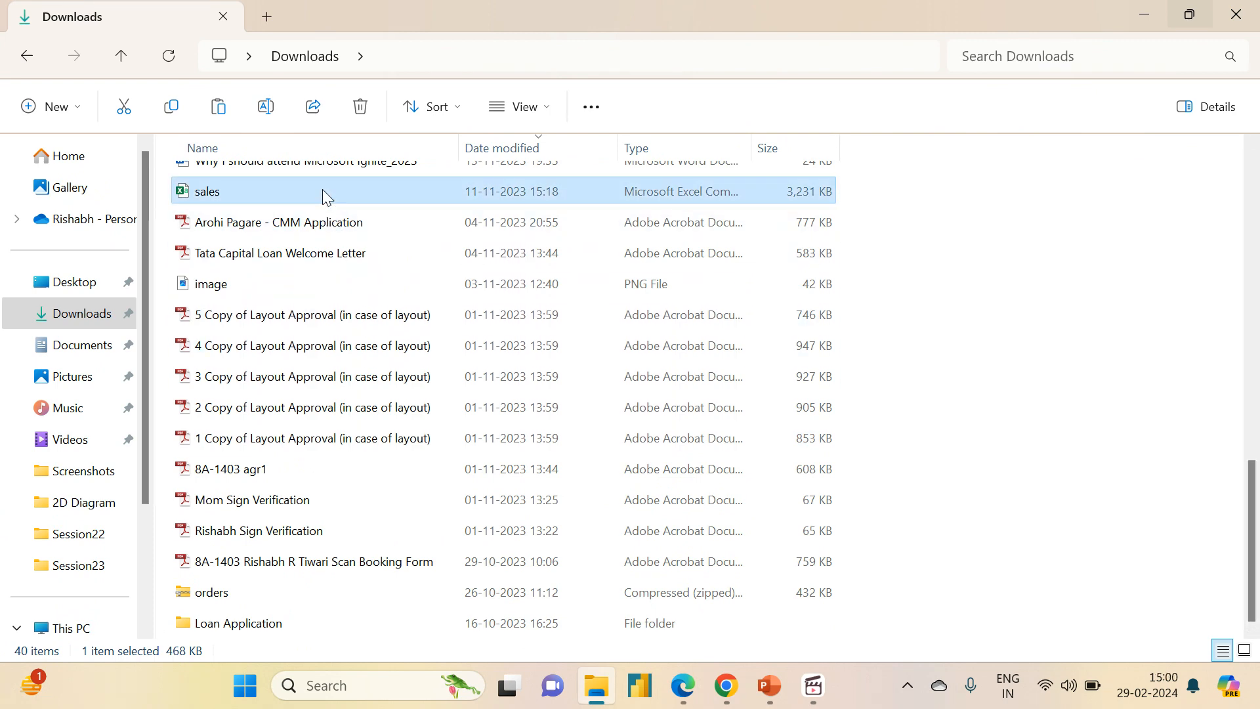
pyautogui.hotkey('shift', 'Delete')
pyautogui.press('Return')
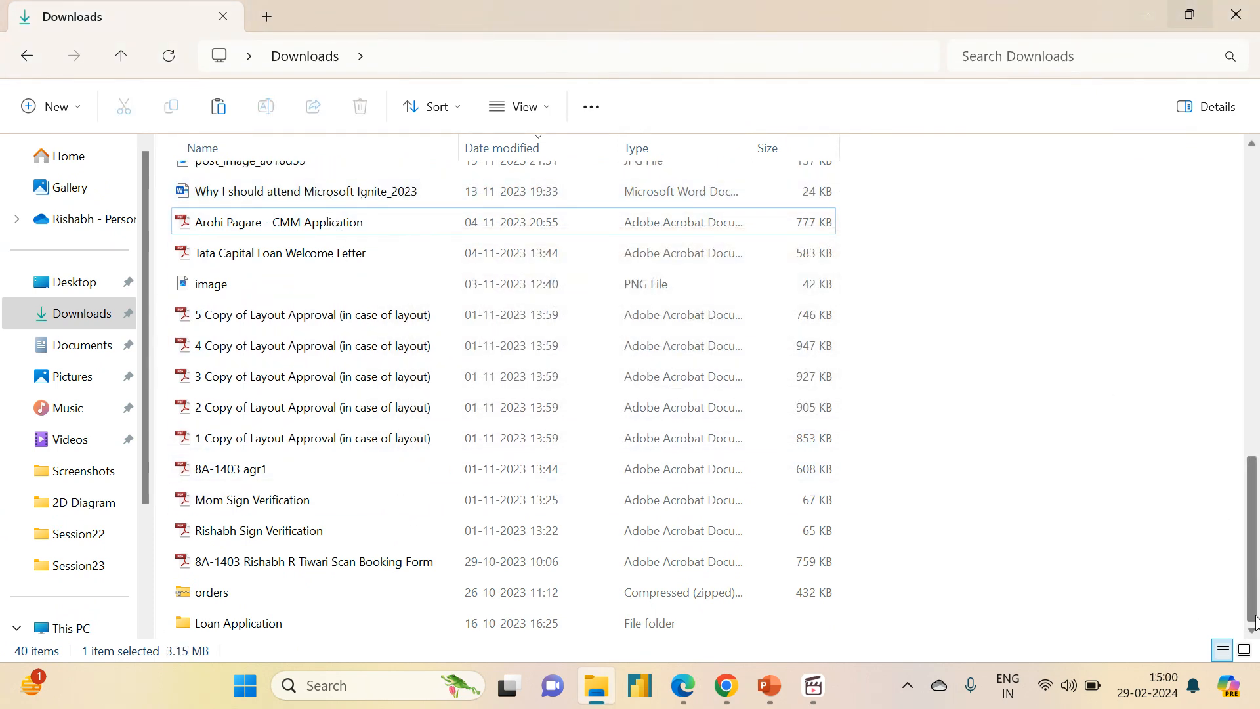
# Rename the Sales (2) file to Sales and minimise File Explorer to return to the Azure portal
pyautogui.moveTo(1253, 561); pyautogui.dragTo(1155, 278)
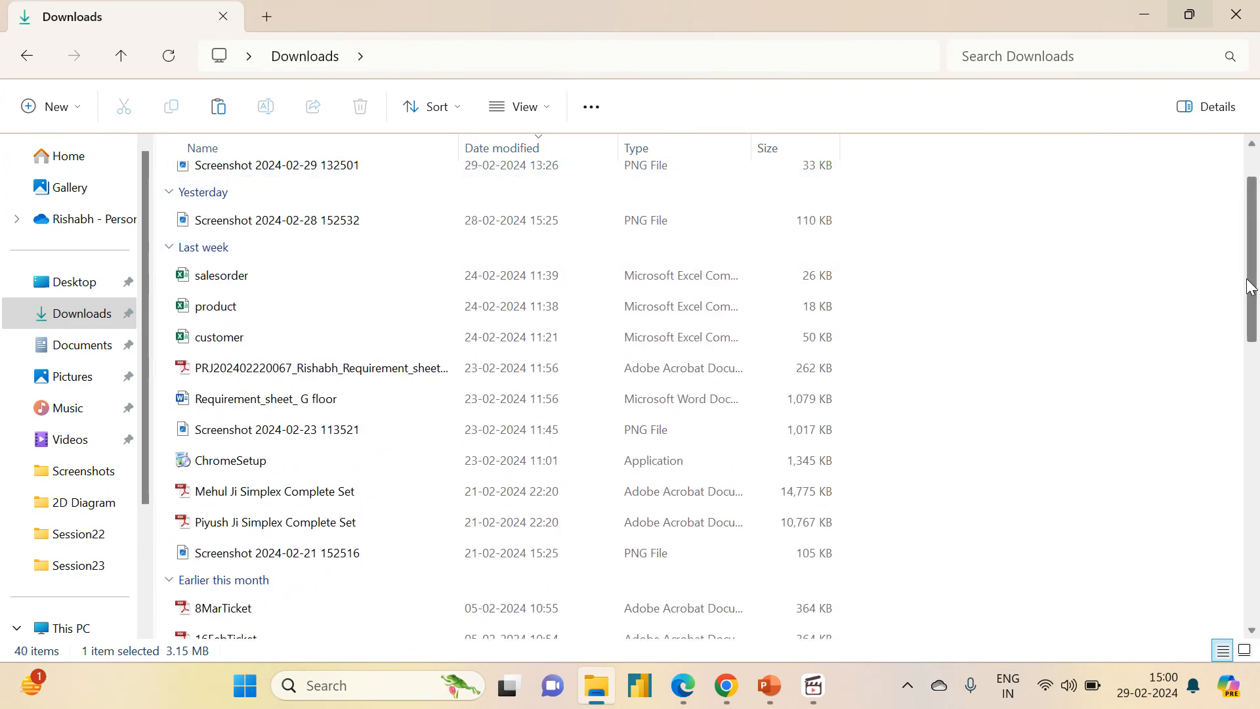
pyautogui.moveTo(1253, 287); pyautogui.dragTo(1223, 211)
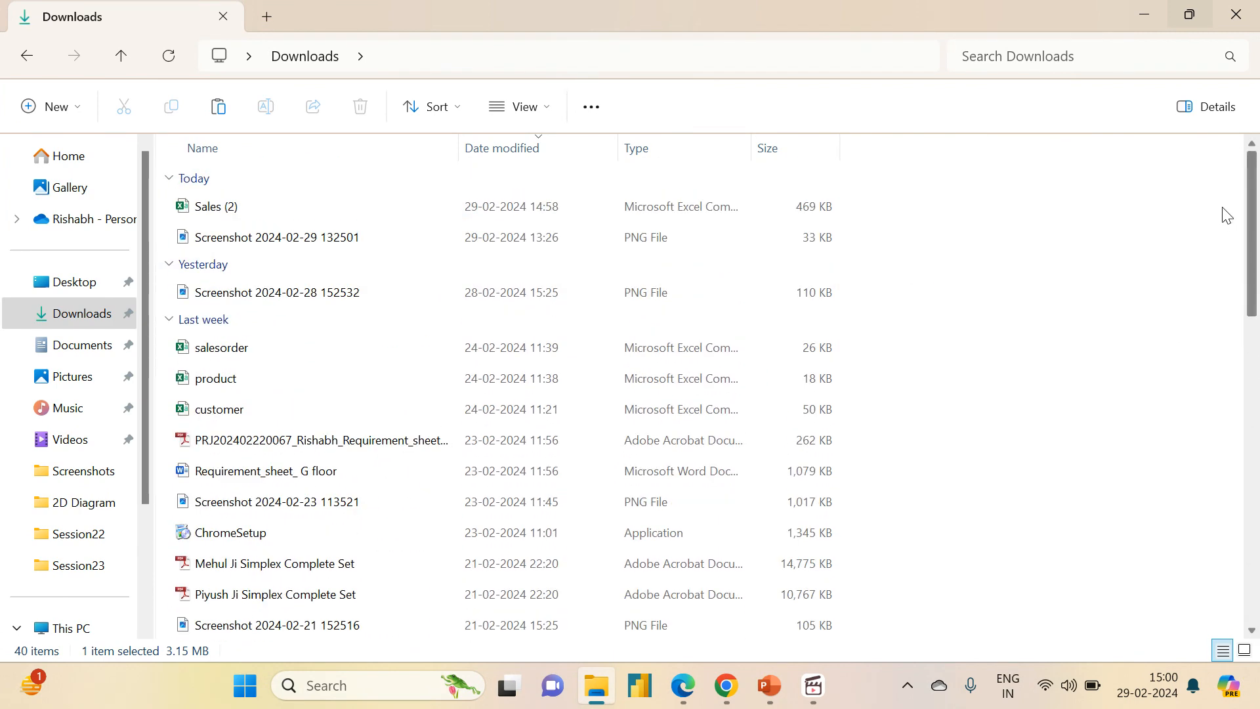
pyautogui.click(257, 211)
pyautogui.press('F2')
pyautogui.click(257, 211)
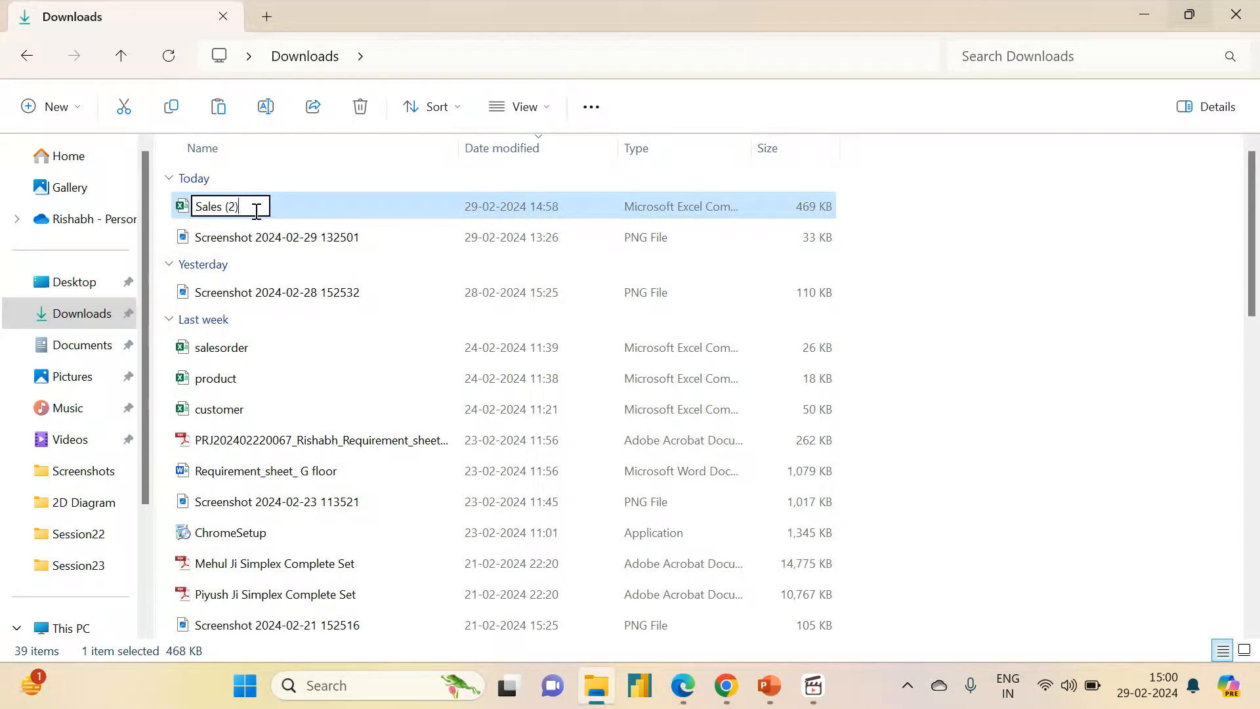
pyautogui.press('BackSpace')
pyautogui.press('BackSpace')
pyautogui.press('BackSpace')
pyautogui.press('BackSpace')
pyautogui.press('Return')
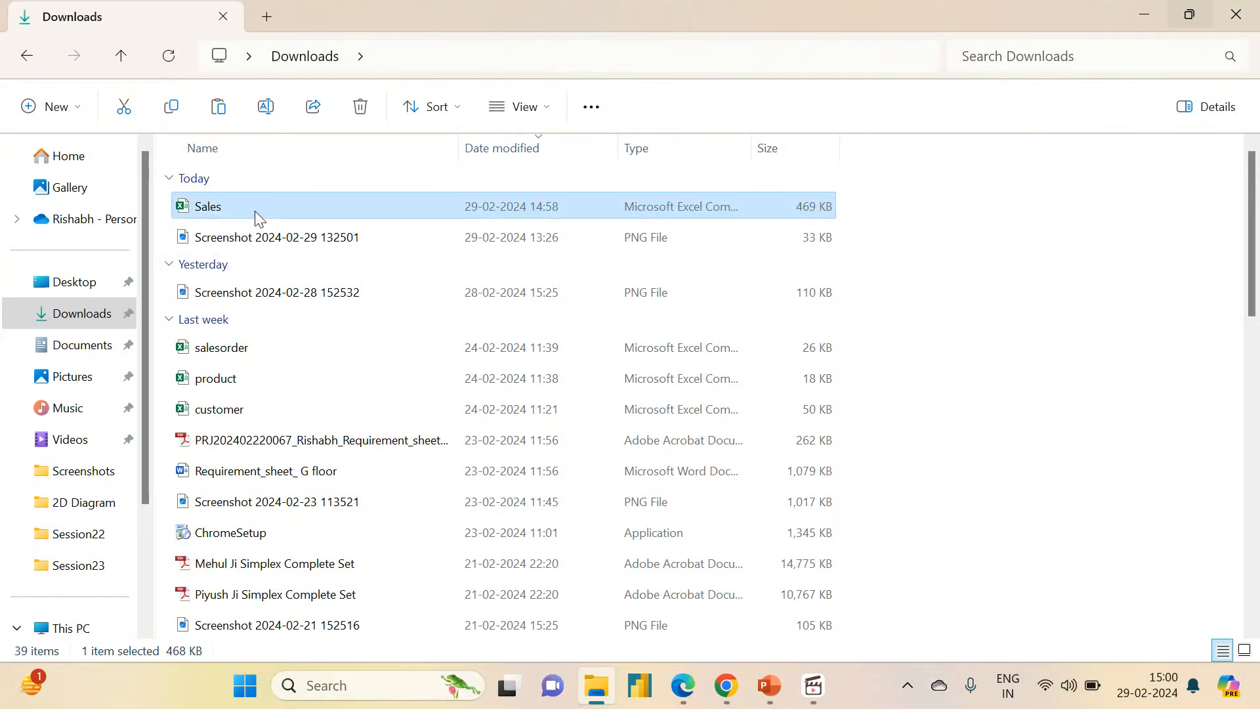
pyautogui.click(1144, 8)
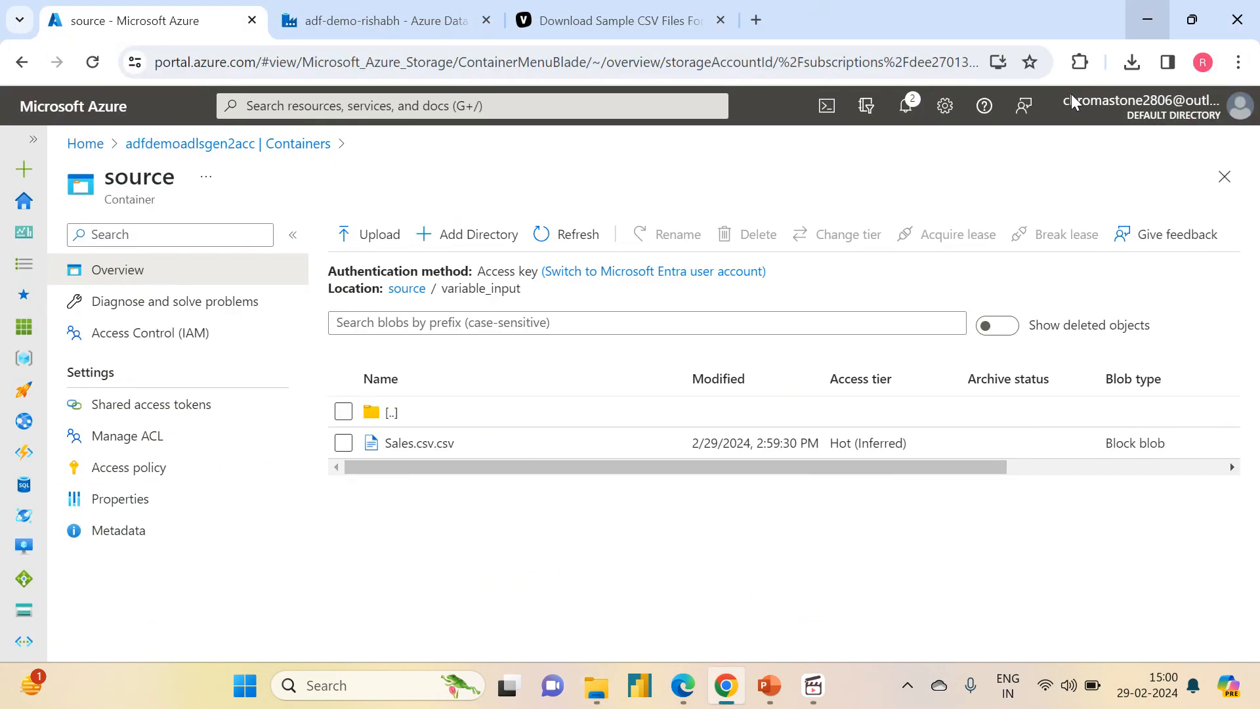
# Delete the Sales.csv.csv blob from the variable_input folder
pyautogui.click(343, 443)
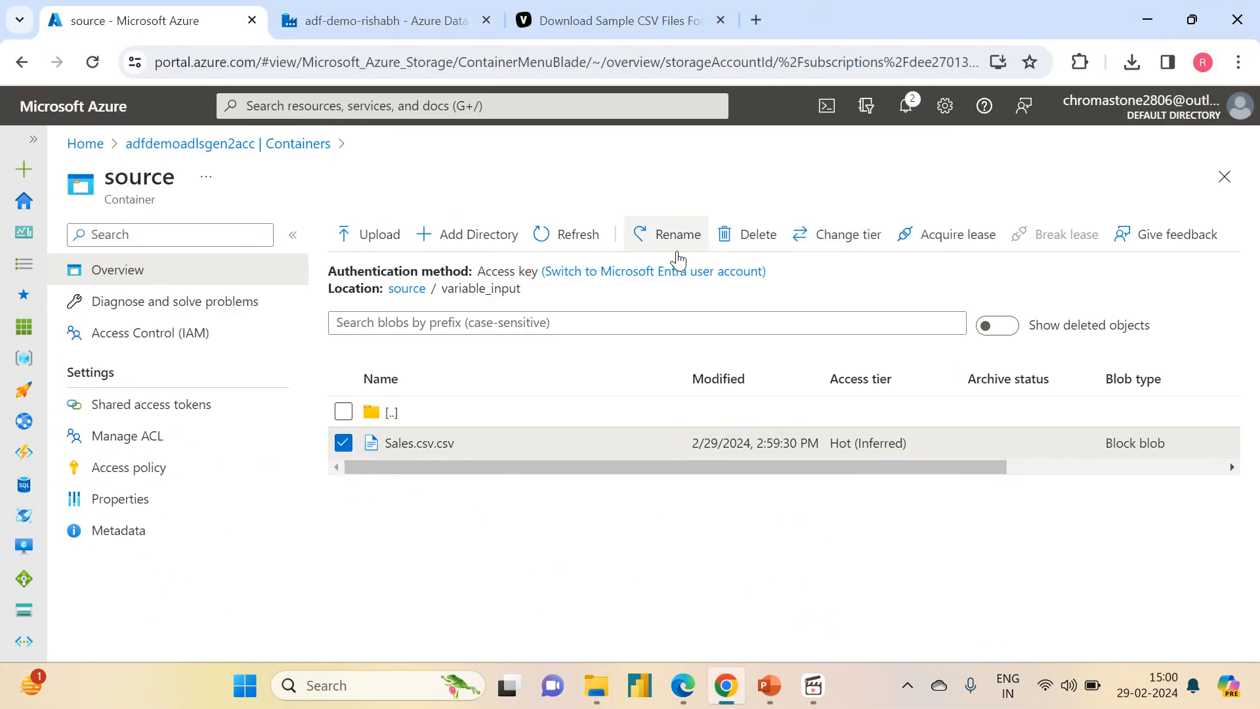
pyautogui.click(721, 246)
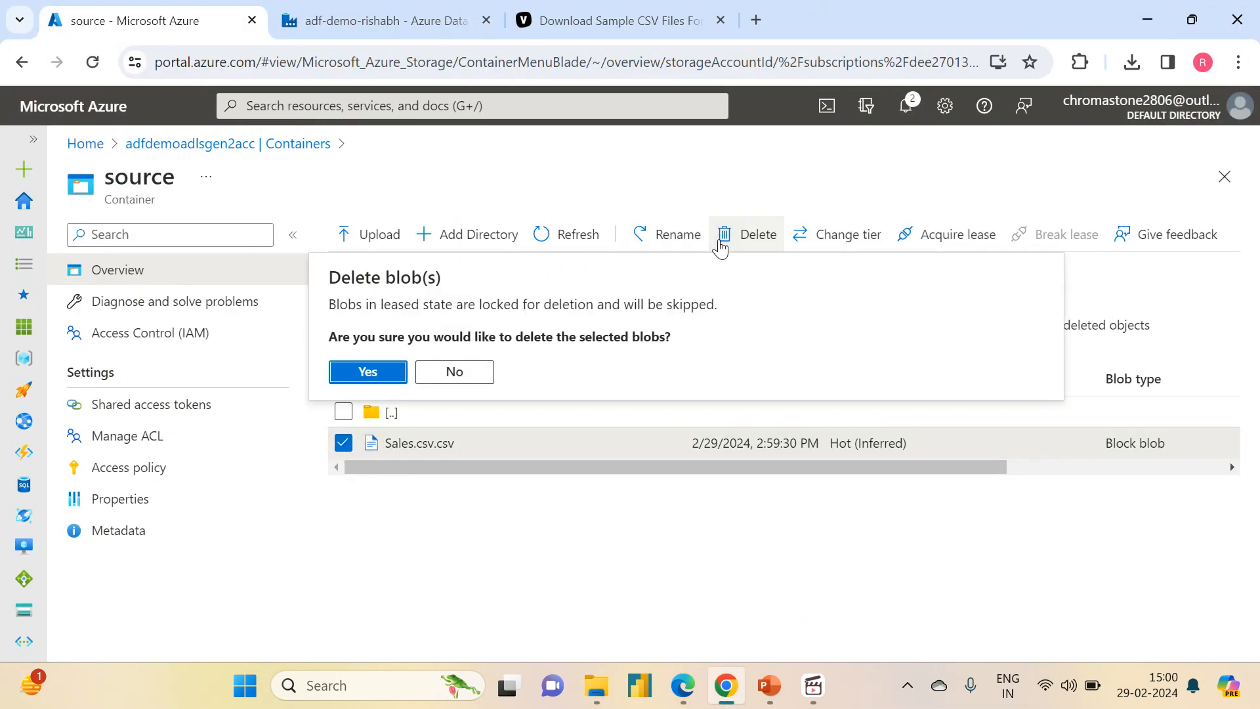
pyautogui.click(354, 367)
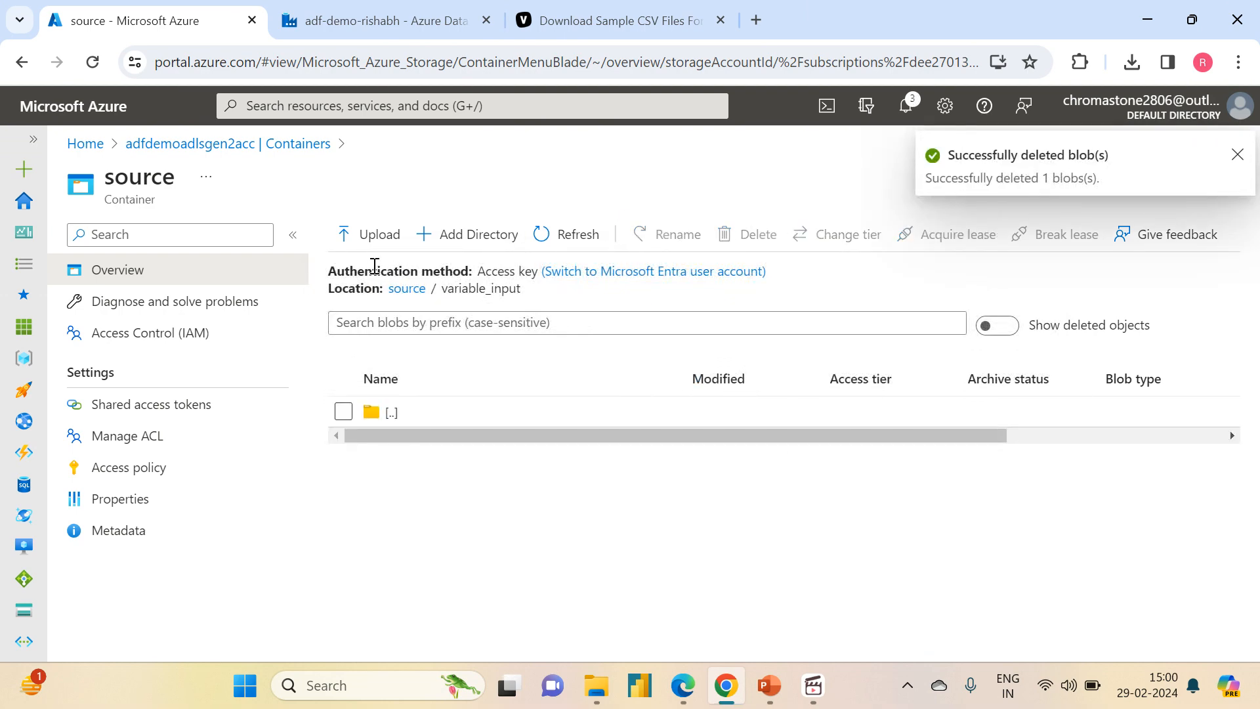
# Upload the renamed Sales file from Downloads as Sales.csv to the variable_input folder
pyautogui.click(372, 227)
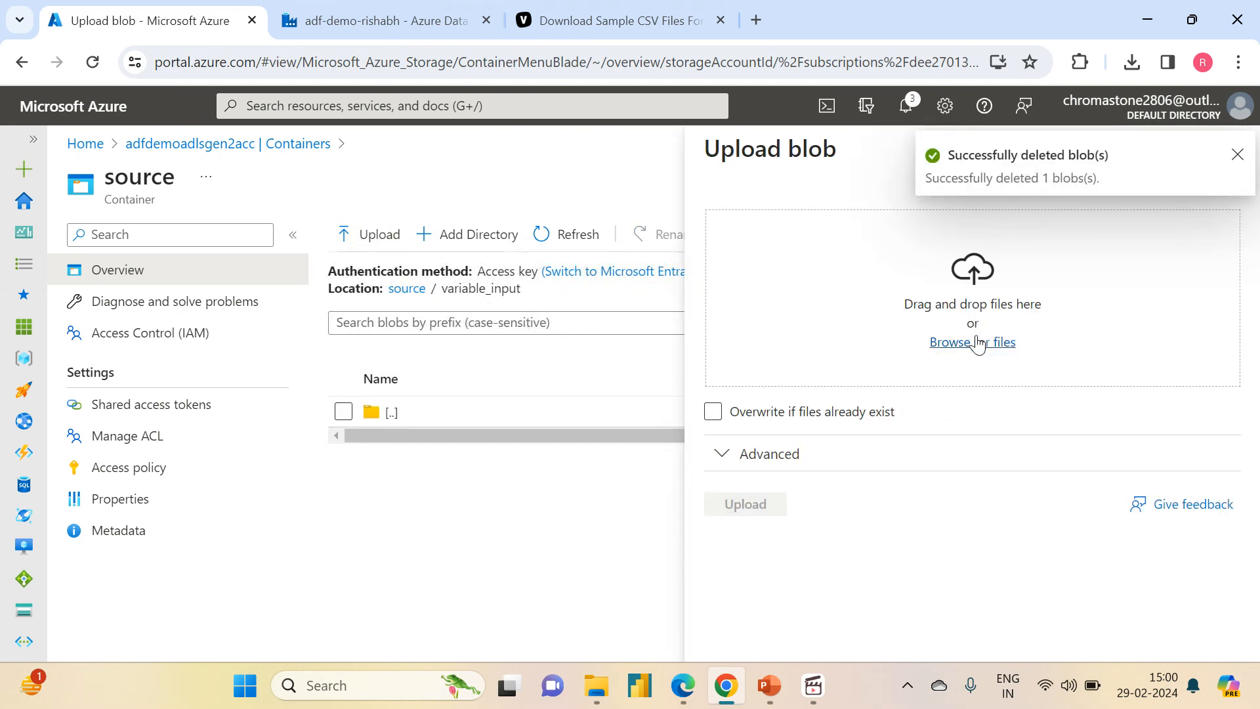
pyautogui.click(984, 339)
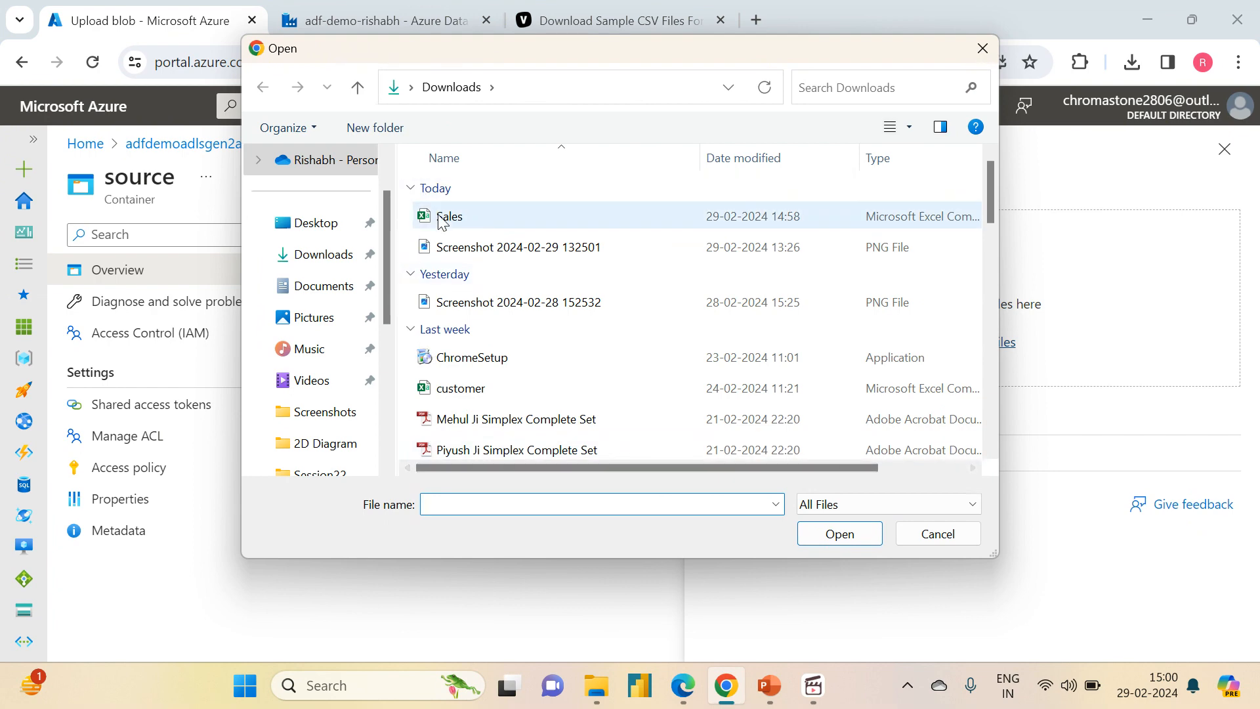
pyautogui.click(446, 217)
pyautogui.click(835, 535)
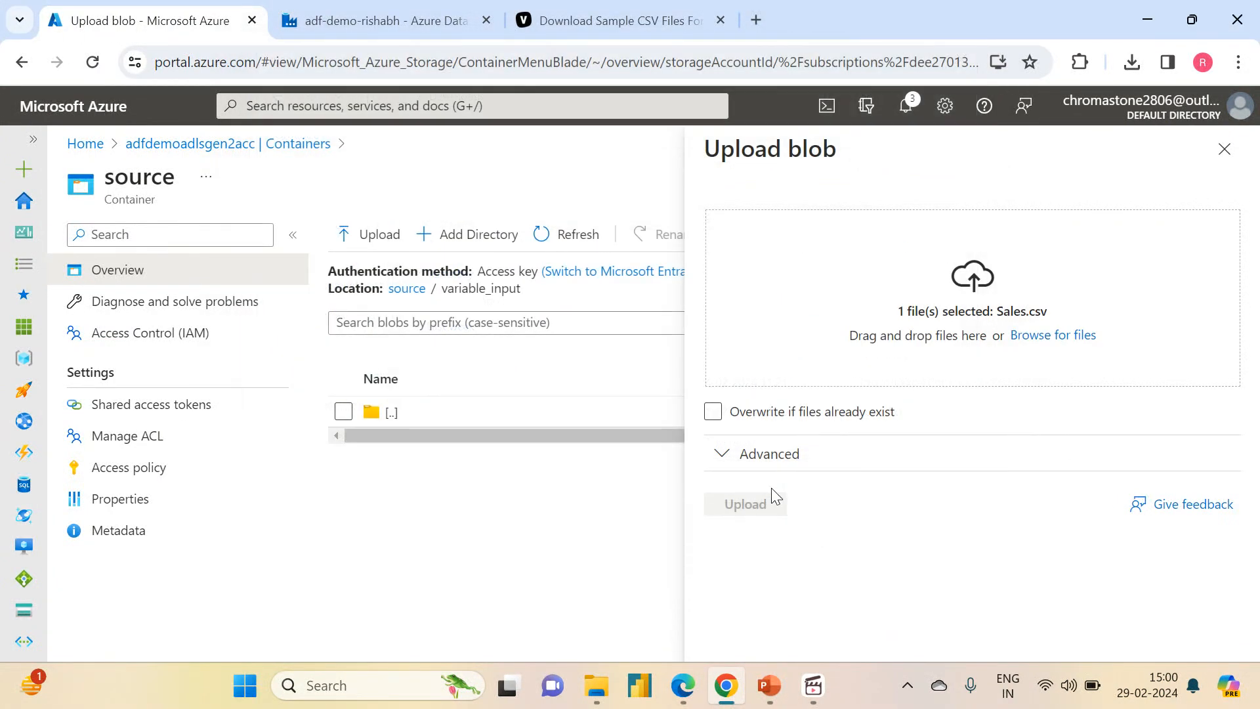
pyautogui.click(748, 505)
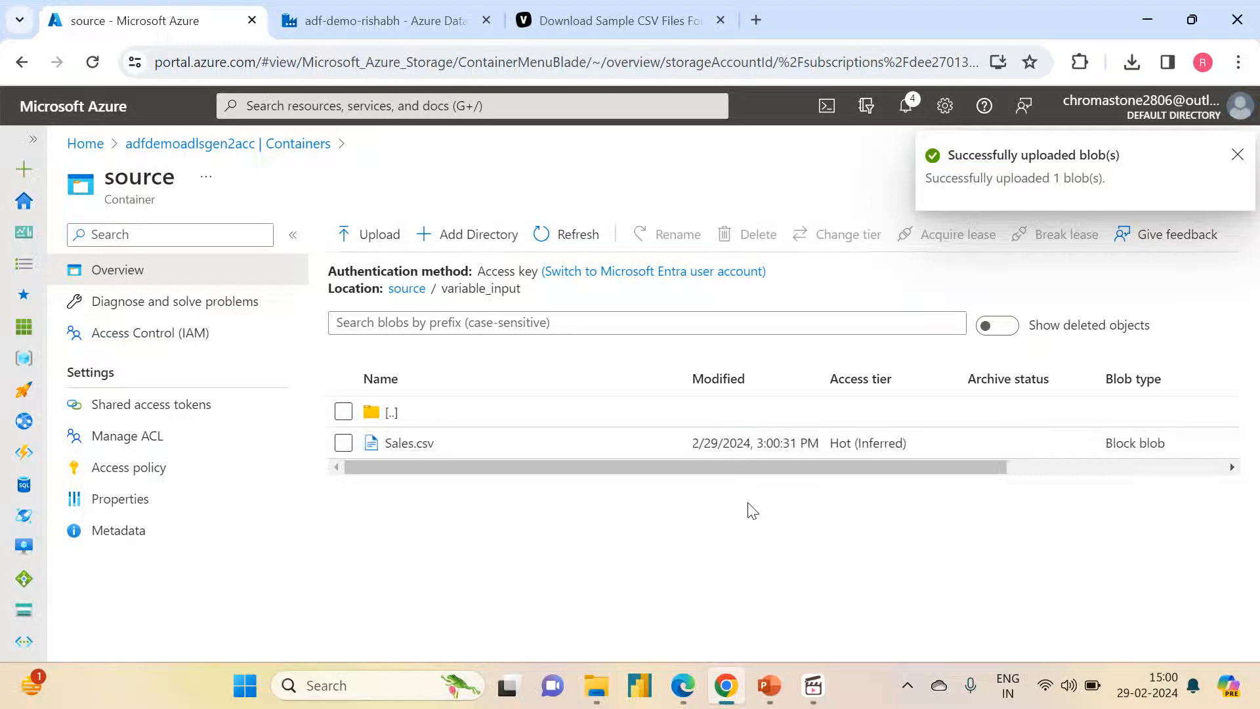
# Switch to the Azure Data Factory authoring page and create a new blank pipeline
pyautogui.click(392, 23)
pyautogui.click(26, 266)
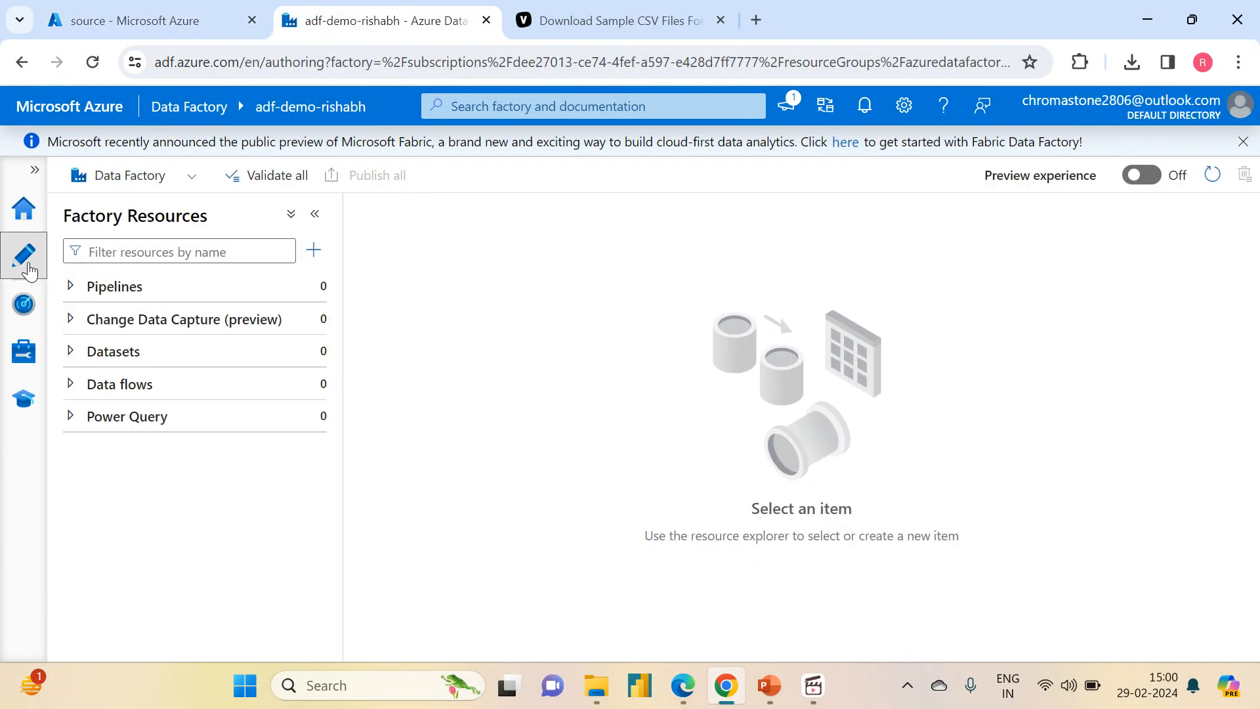
pyautogui.click(72, 289)
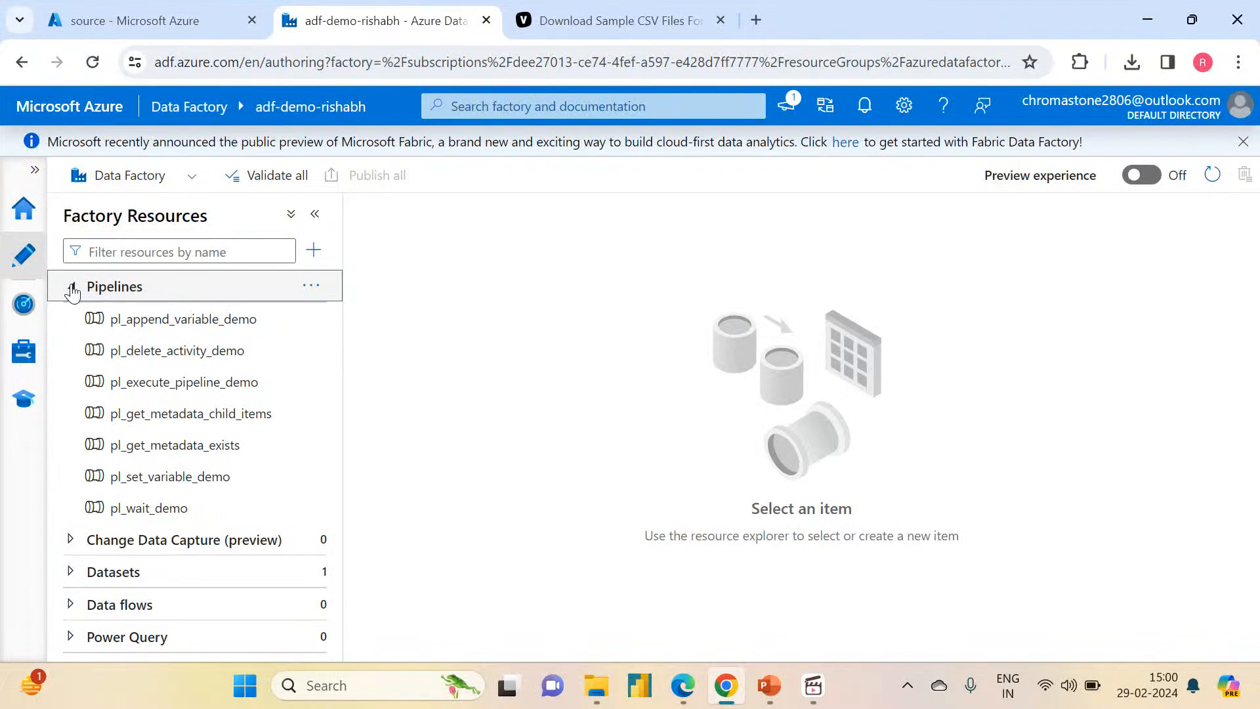
pyautogui.click(311, 285)
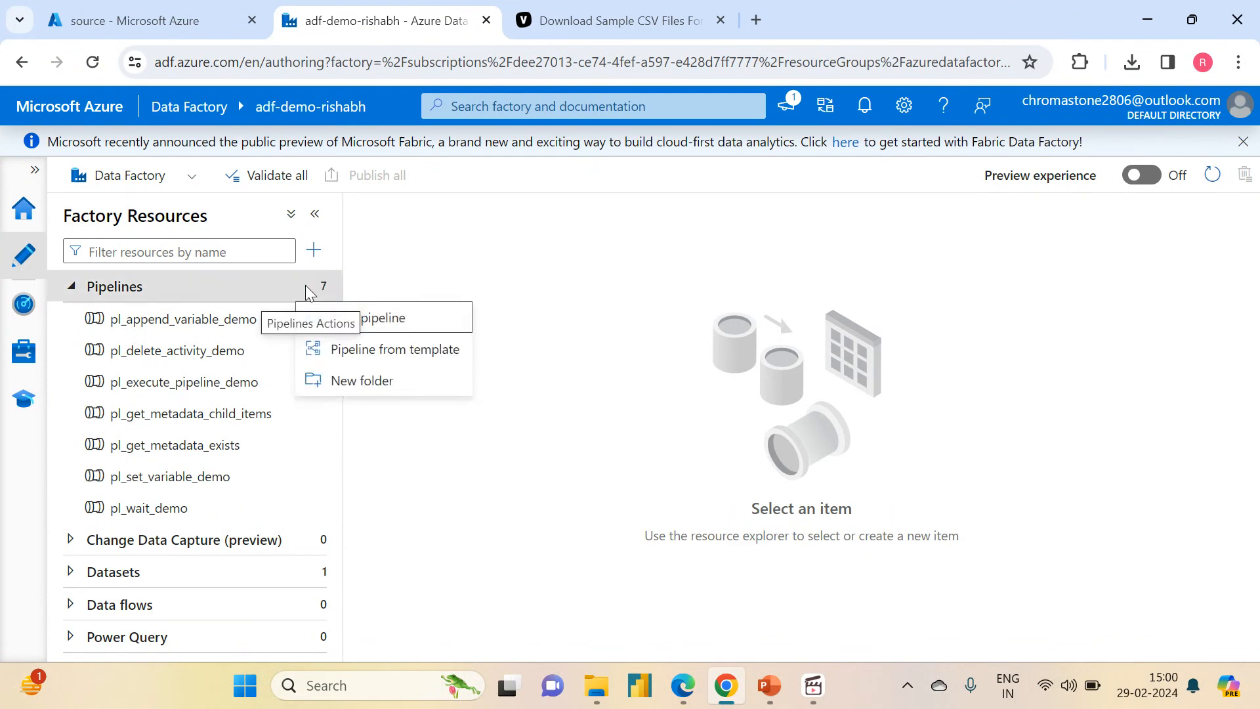
pyautogui.click(360, 328)
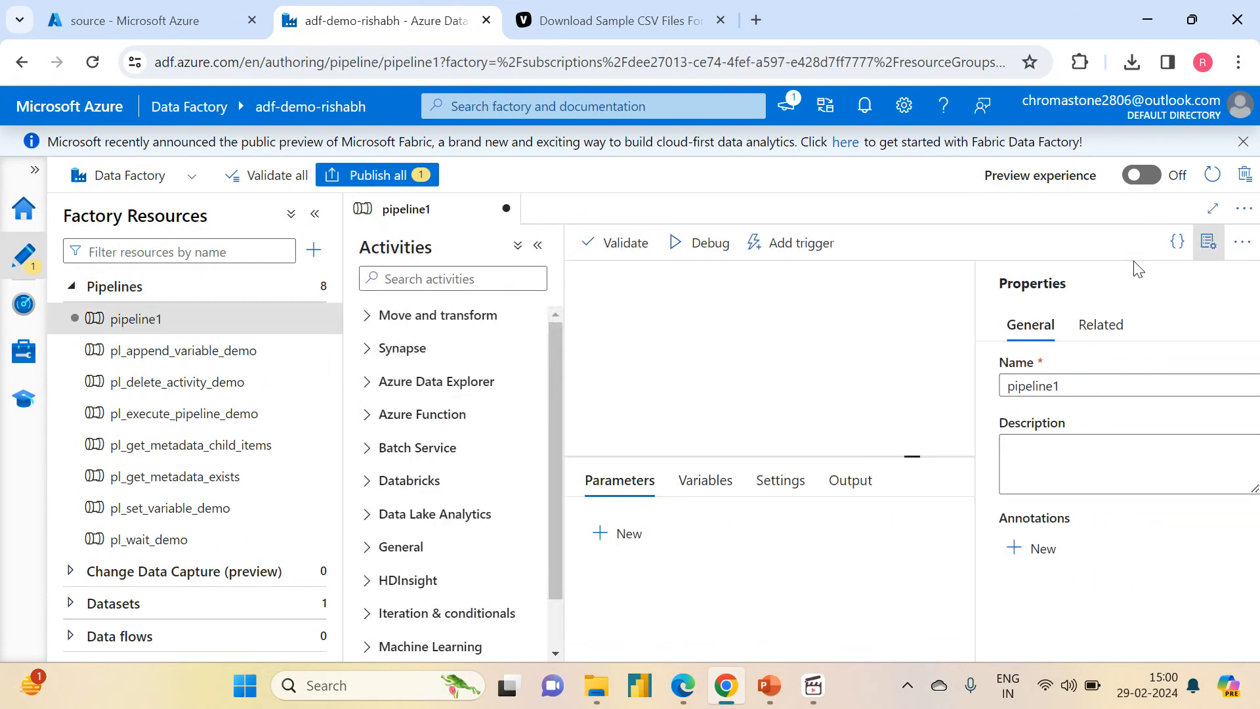
# Name the new pipeline pl_get_metadata_column_count_demo and hide its properties
pyautogui.moveTo(1054, 385); pyautogui.dragTo(976, 392)
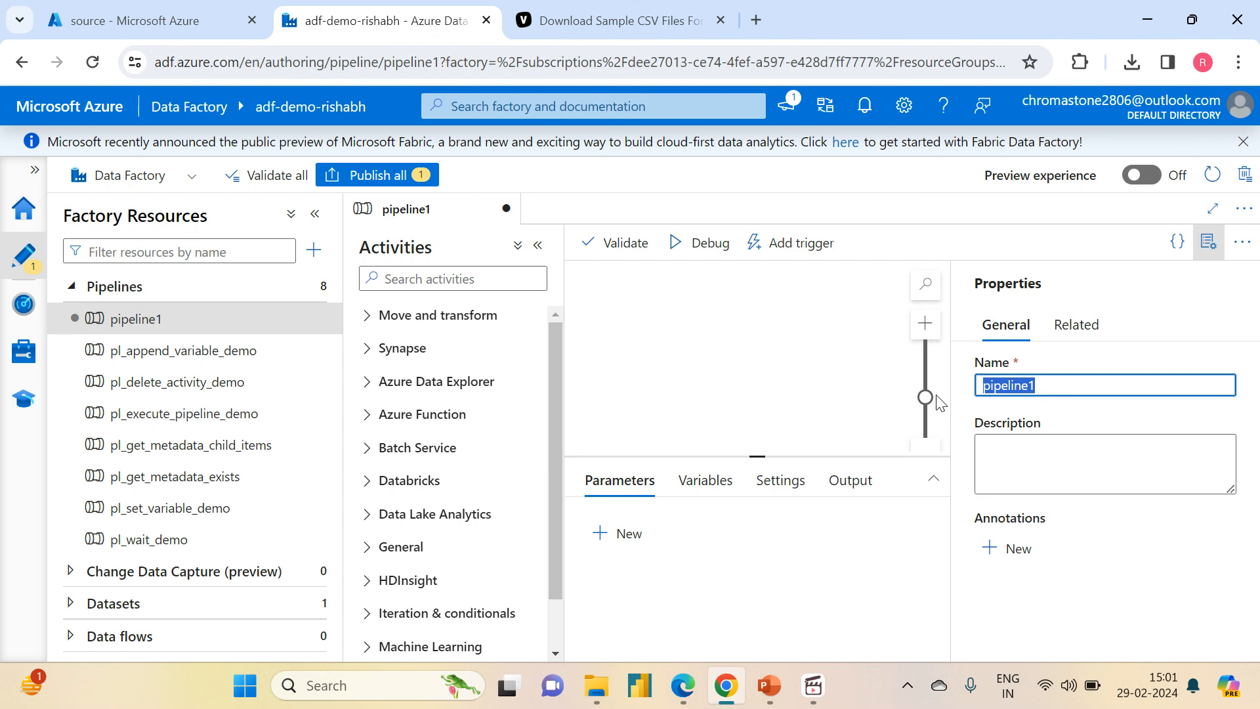
pyautogui.write('pl_a')
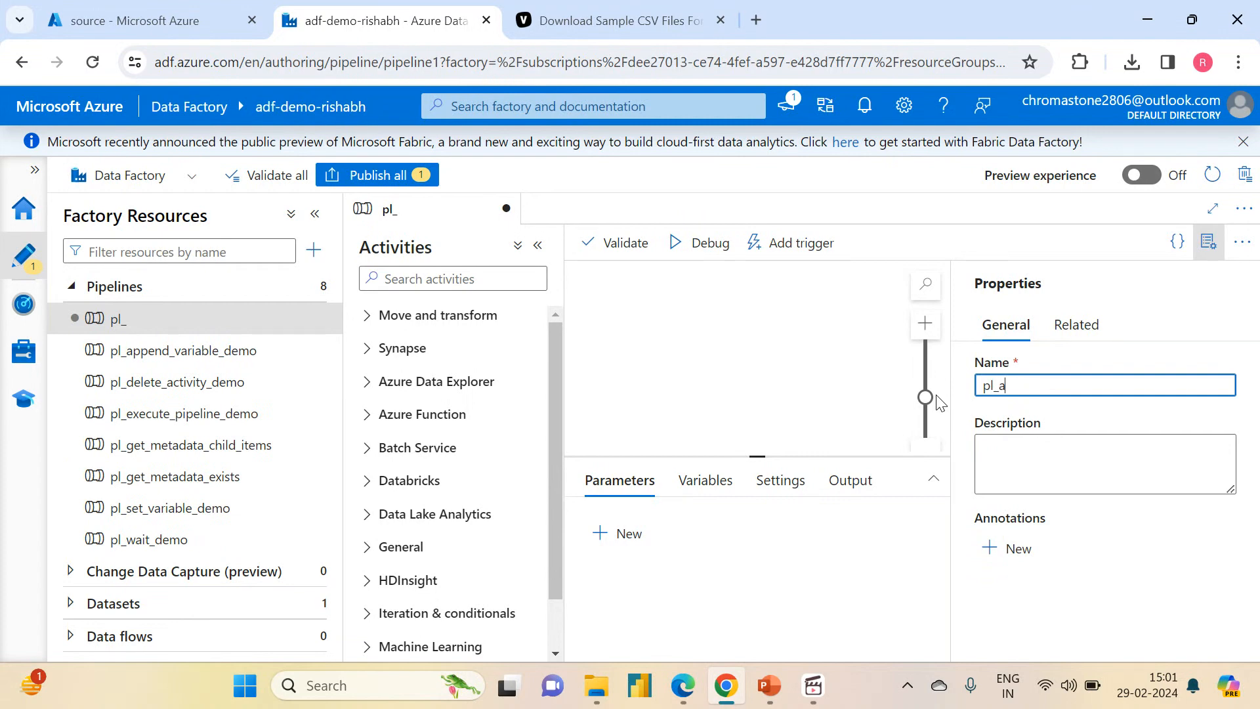
pyautogui.press('BackSpace')
pyautogui.write('get_metadata')
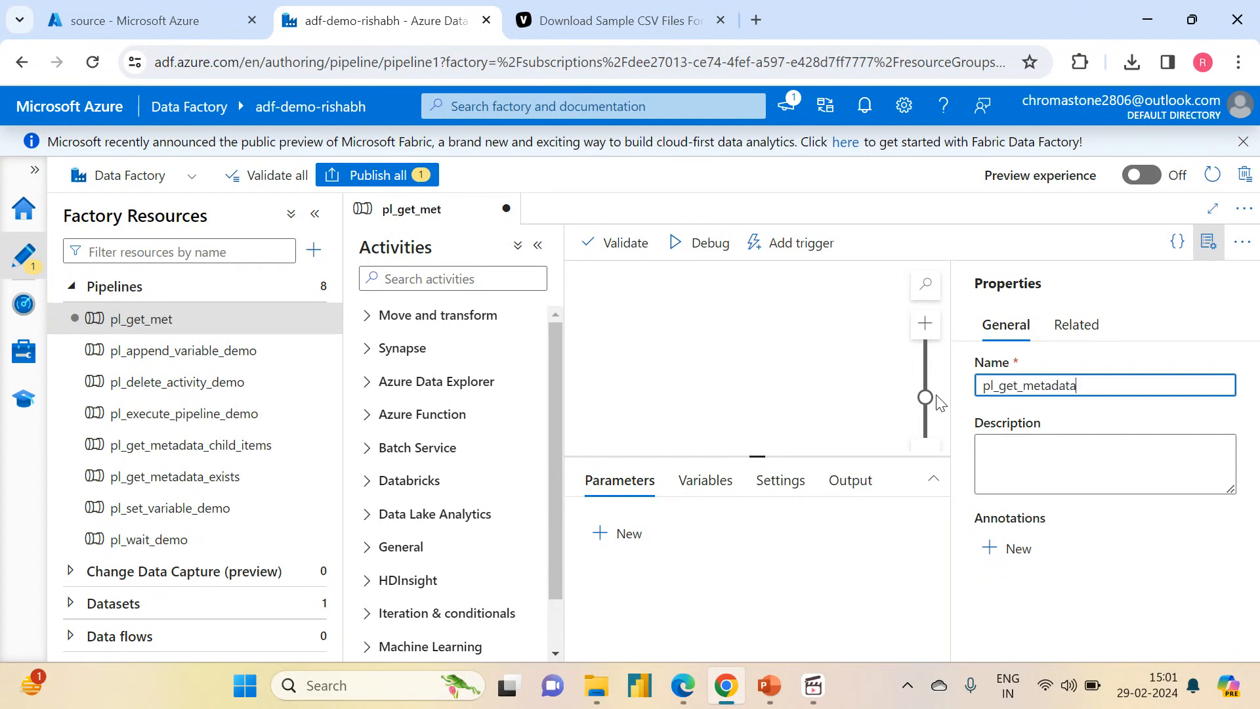
pyautogui.write('_')
pyautogui.click(771, 689)
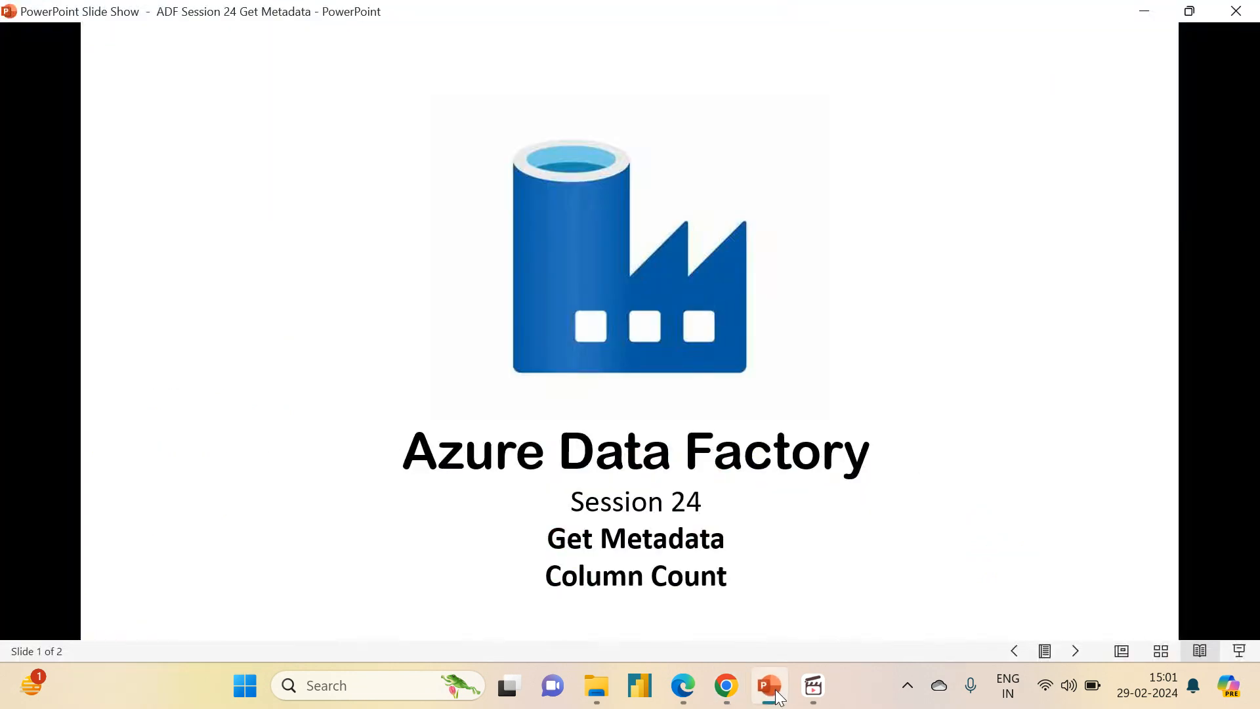
pyautogui.click(776, 691)
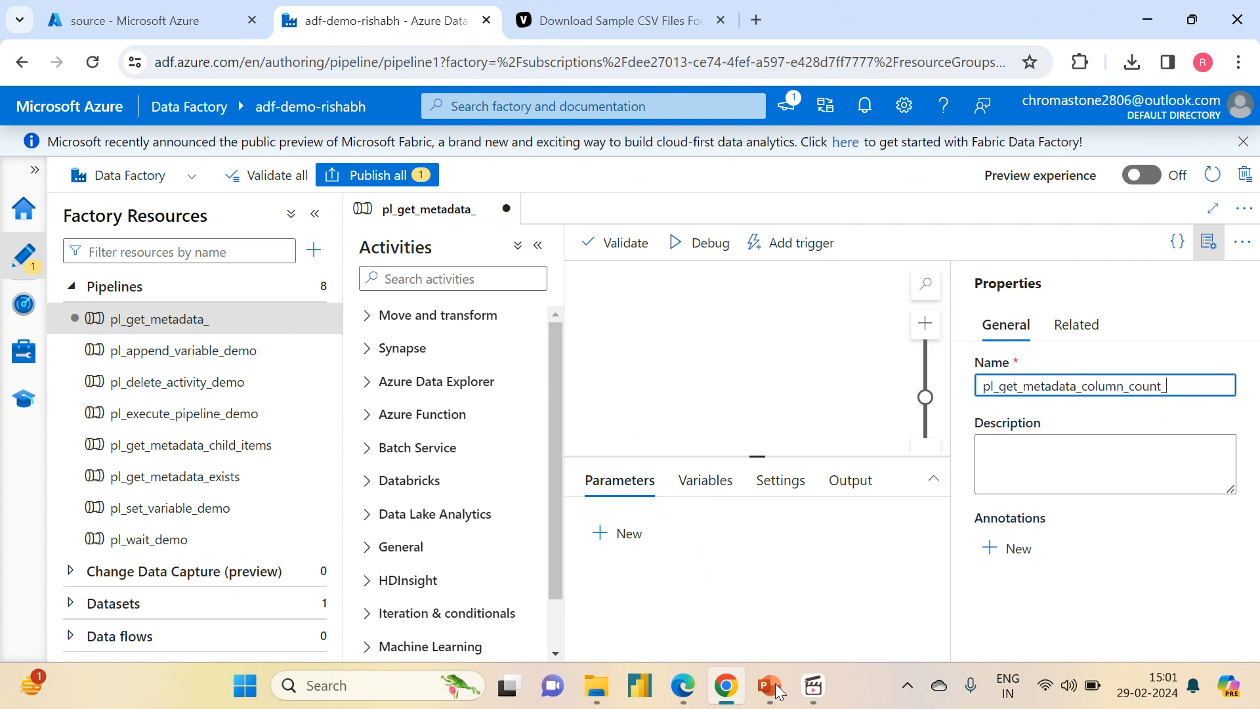
pyautogui.write('demo')
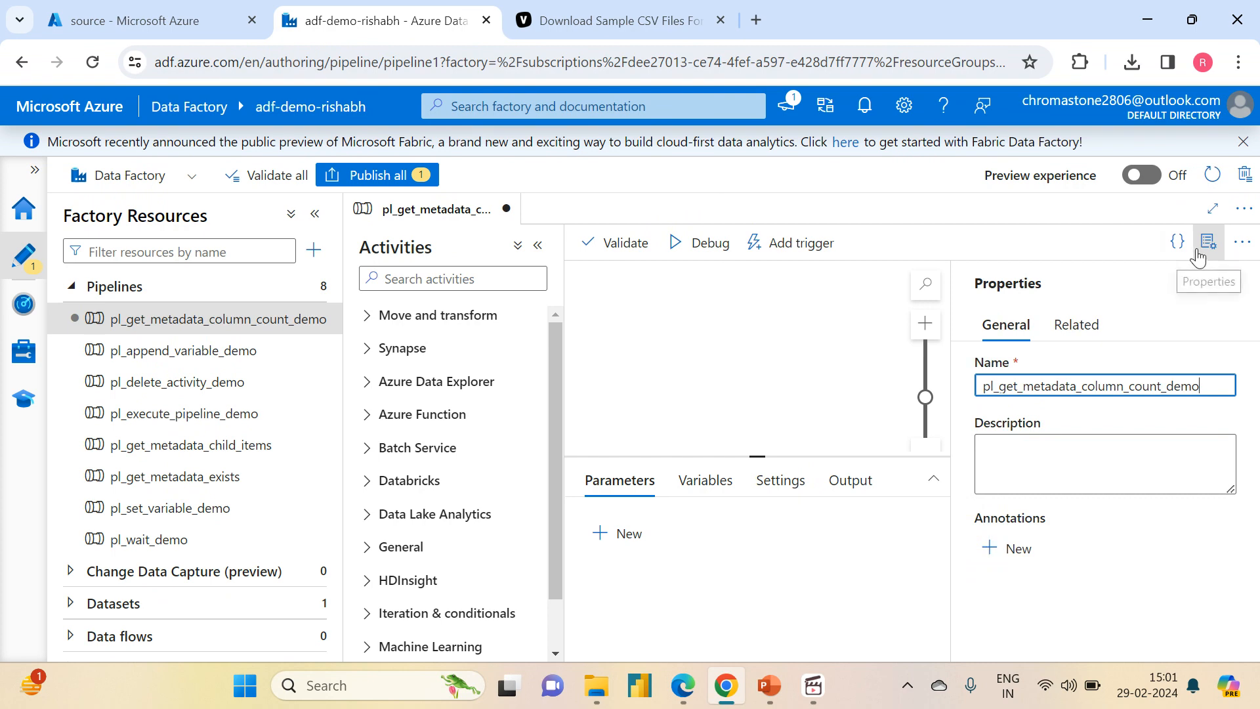
pyautogui.click(1206, 243)
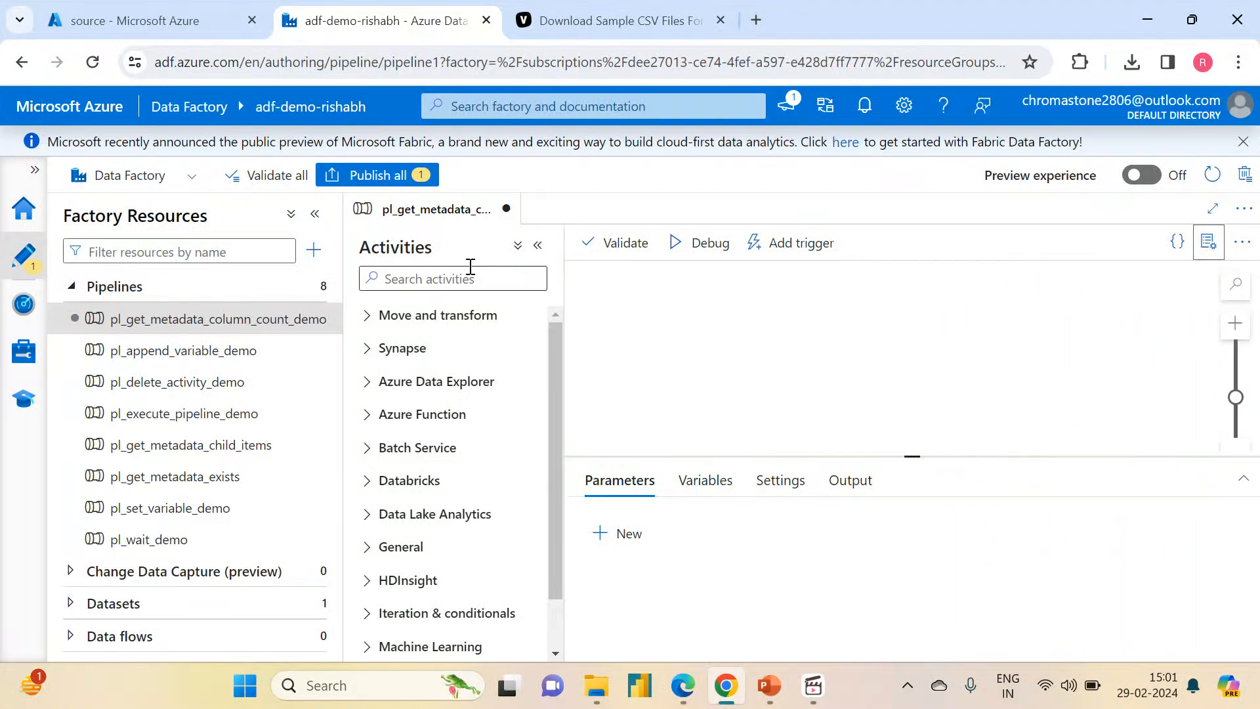
# Collapse the factory resources, search the activities for Get and place a Get Metadata activity on the pipeline canvas
pyautogui.click(315, 215)
pyautogui.click(177, 276)
pyautogui.write('Get')
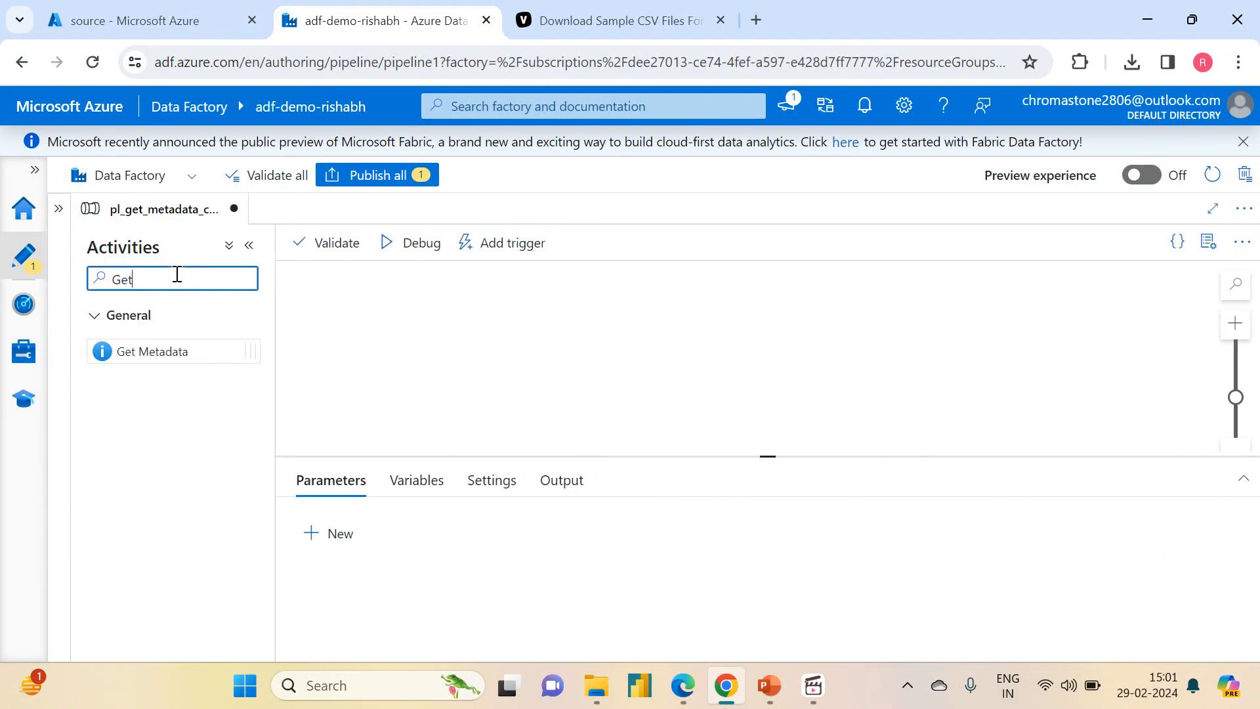
pyautogui.moveTo(148, 351); pyautogui.dragTo(571, 352)
# Add a Set variable activity beside Get Metadata and connect Get Metadata to it on success
pyautogui.click(149, 281)
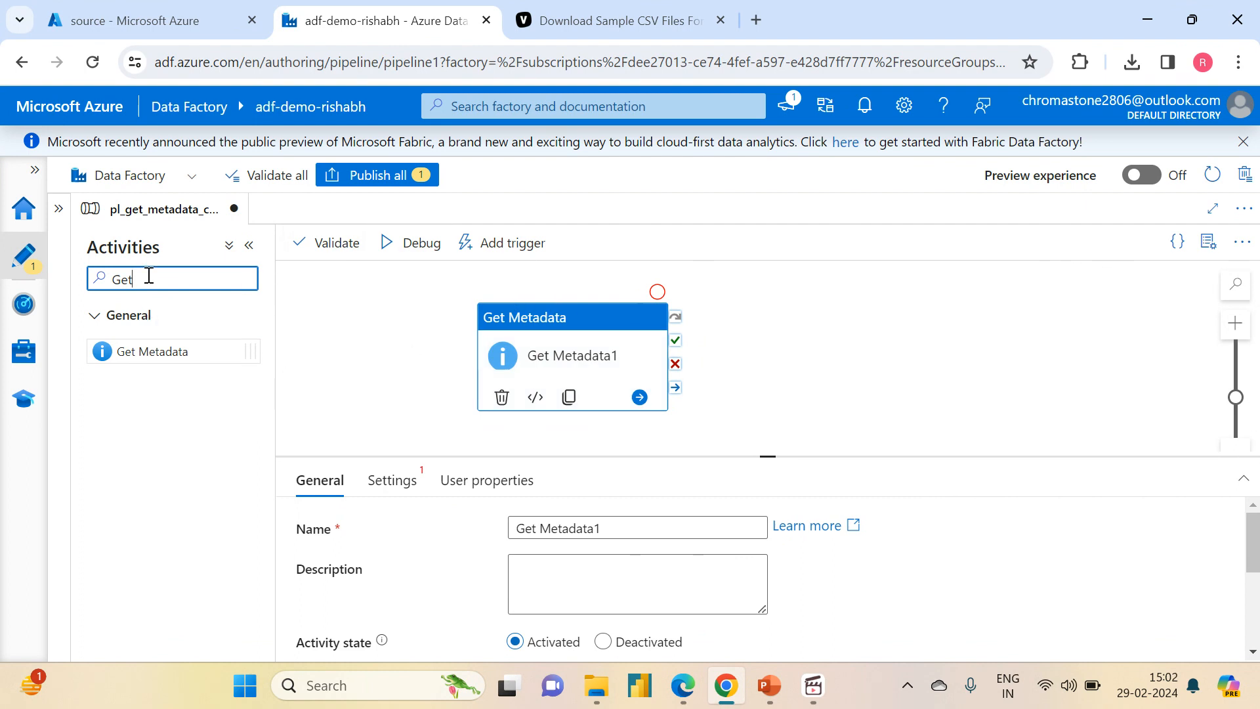
pyautogui.press('BackSpace')
pyautogui.press('BackSpace')
pyautogui.press('BackSpace')
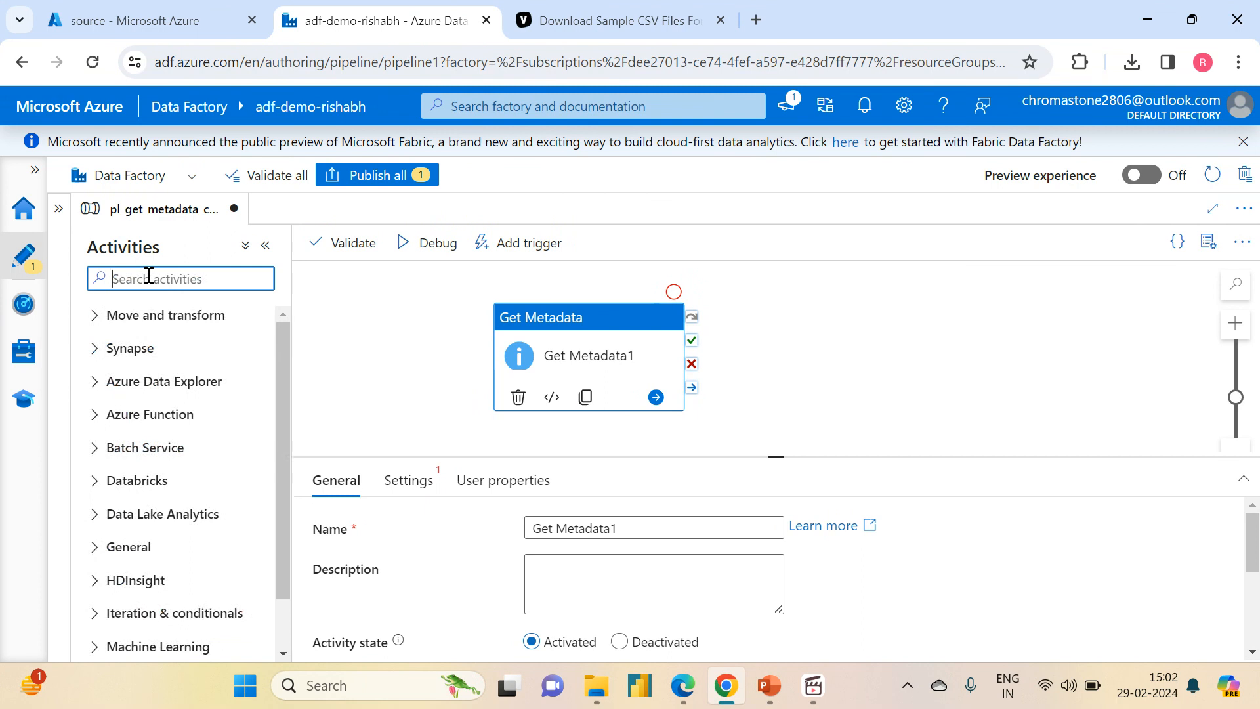
pyautogui.write('Set')
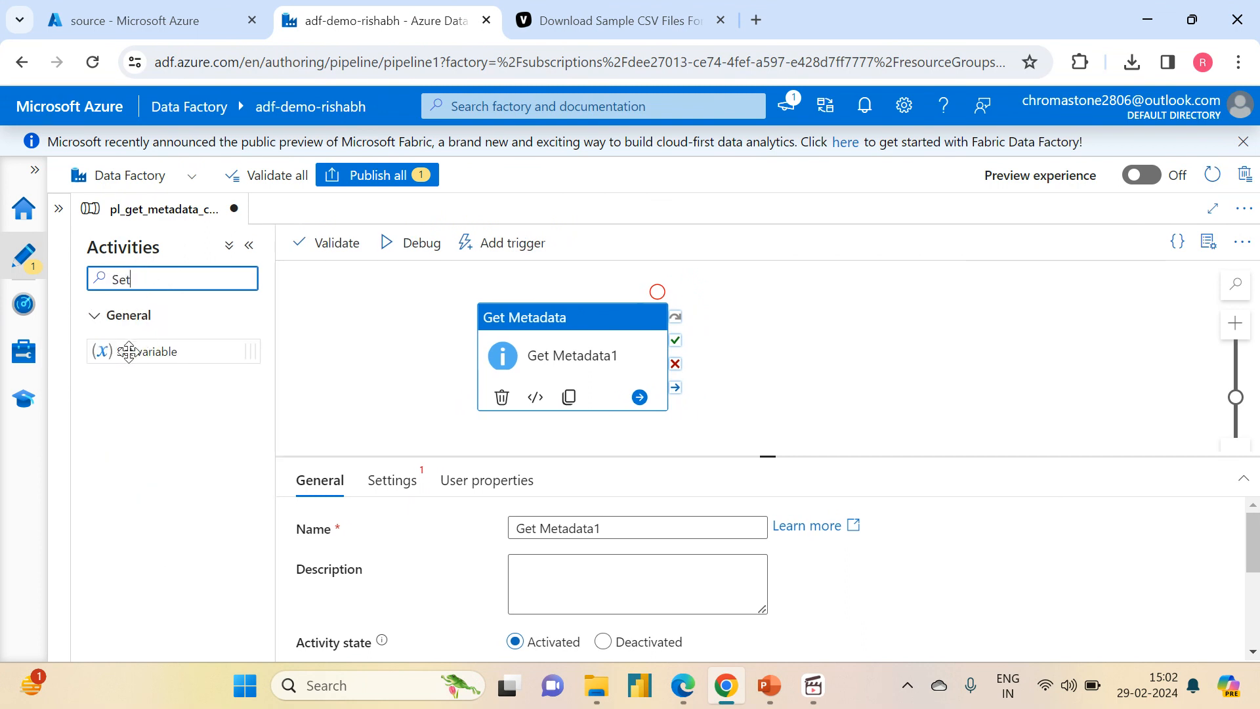
pyautogui.moveTo(195, 355); pyautogui.dragTo(900, 342)
pyautogui.moveTo(674, 345); pyautogui.dragTo(858, 342)
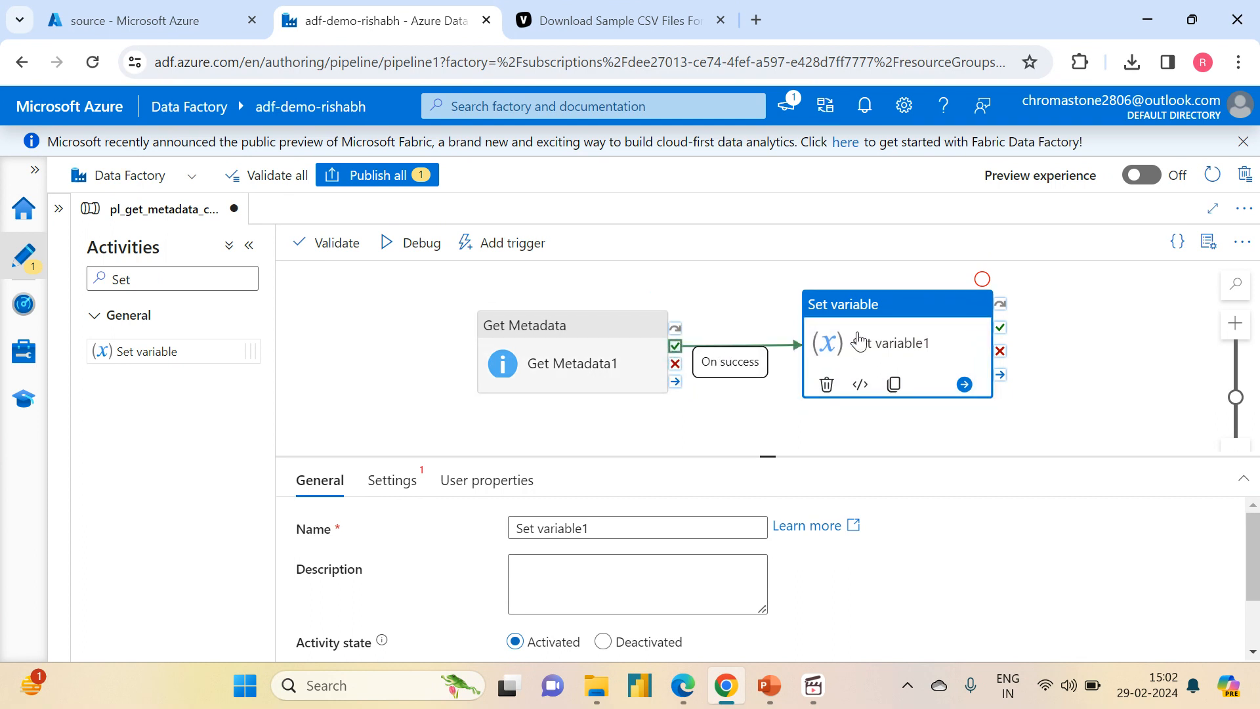
# Add a pipeline variable of type String named no_of_columns
pyautogui.click(755, 413)
pyautogui.click(427, 486)
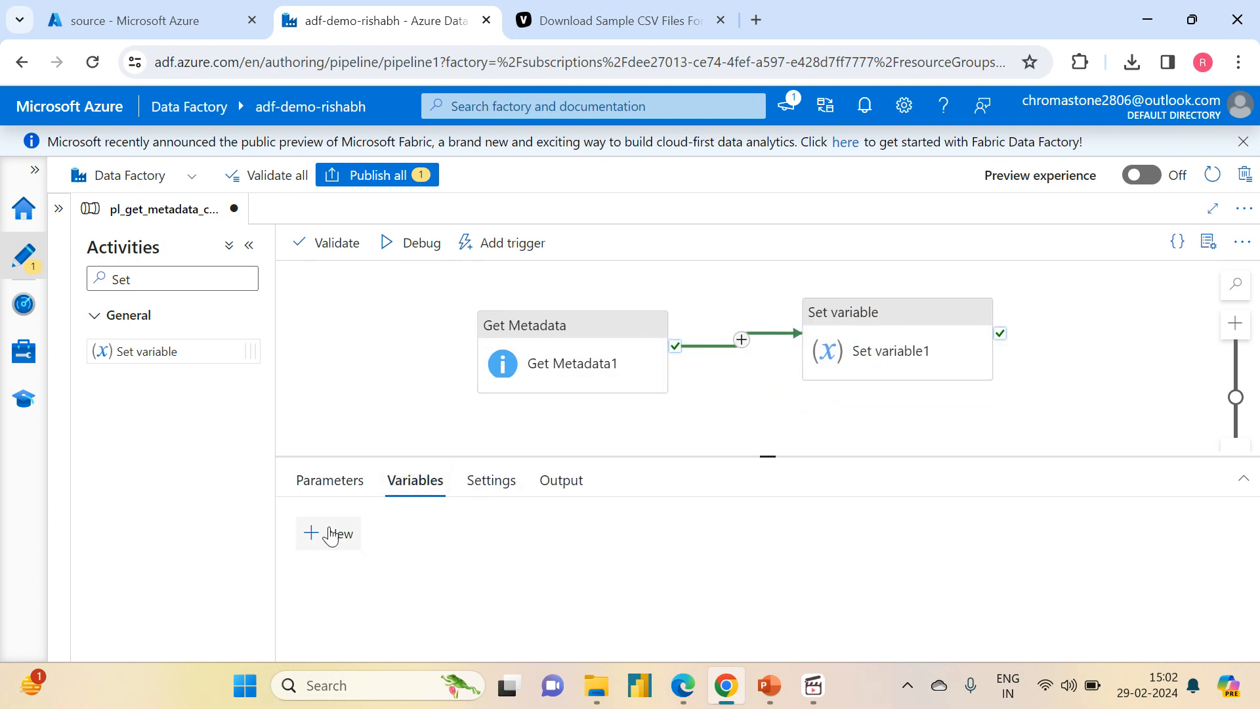
pyautogui.click(331, 534)
pyautogui.click(381, 605)
pyautogui.write('no_of_columns')
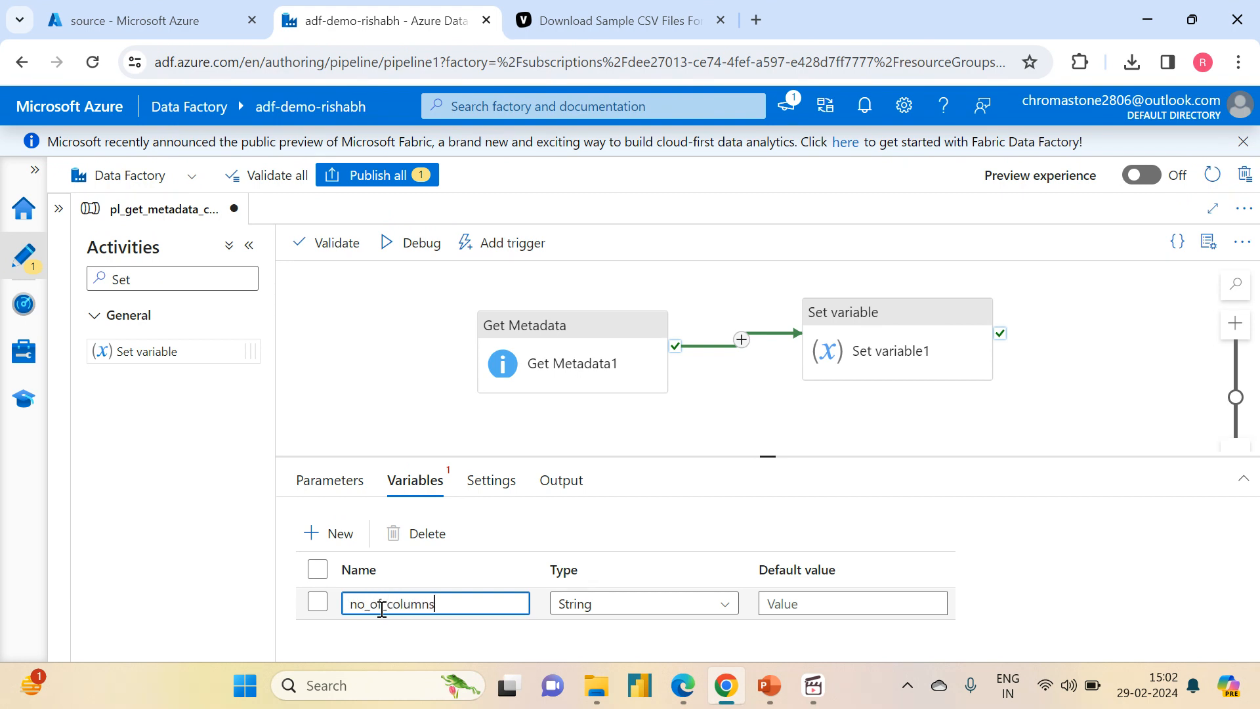
pyautogui.click(408, 351)
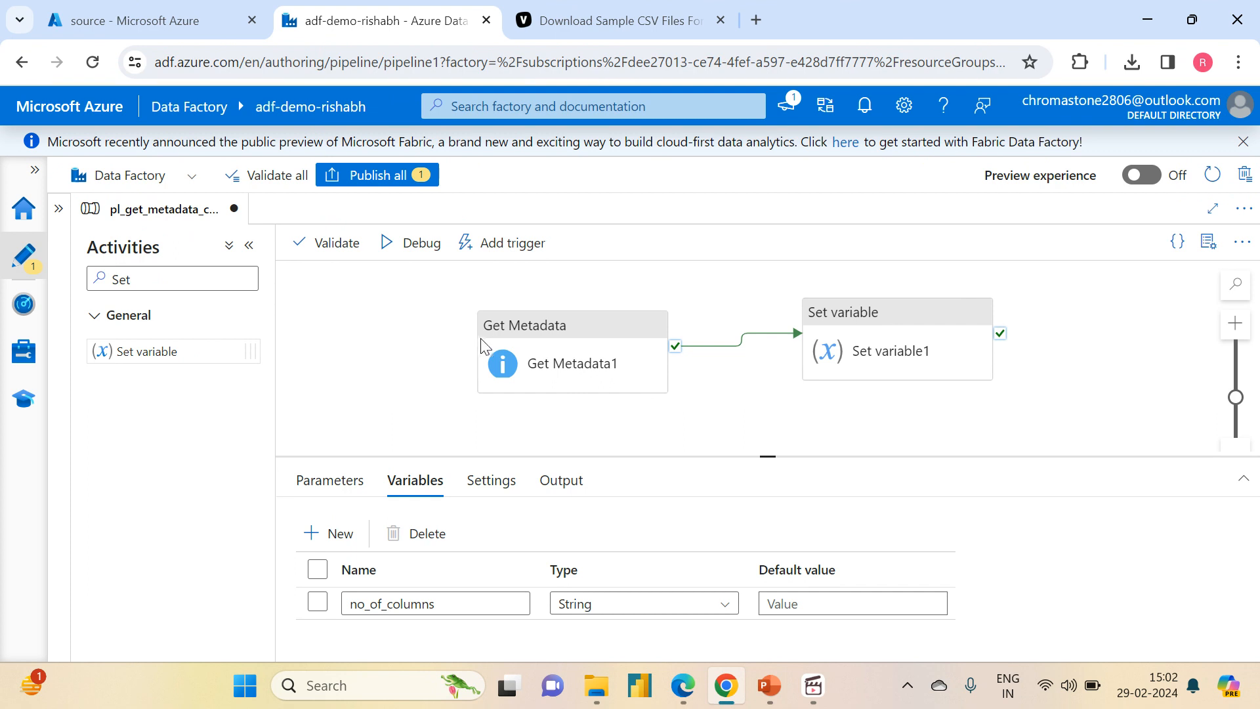
# Align the Get Metadata activity with the Set variable activity and rename it Get Column Count of Sales
pyautogui.moveTo(548, 325); pyautogui.dragTo(549, 309)
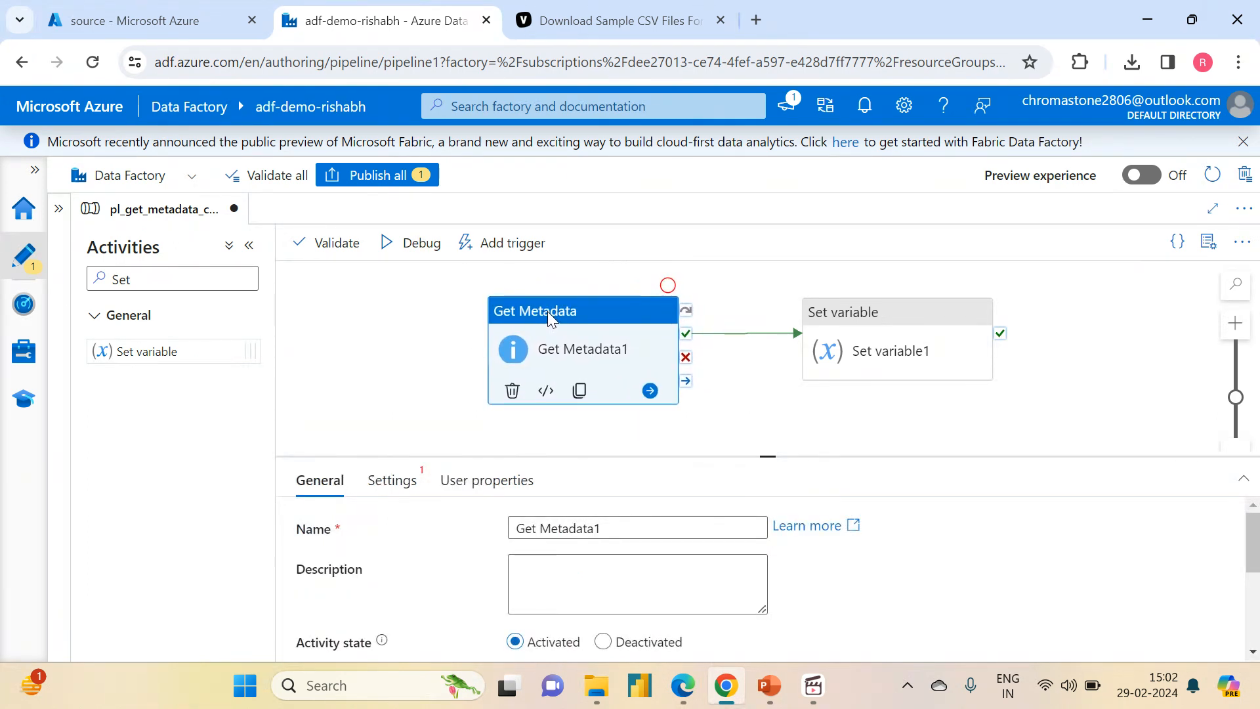
pyautogui.click(313, 381)
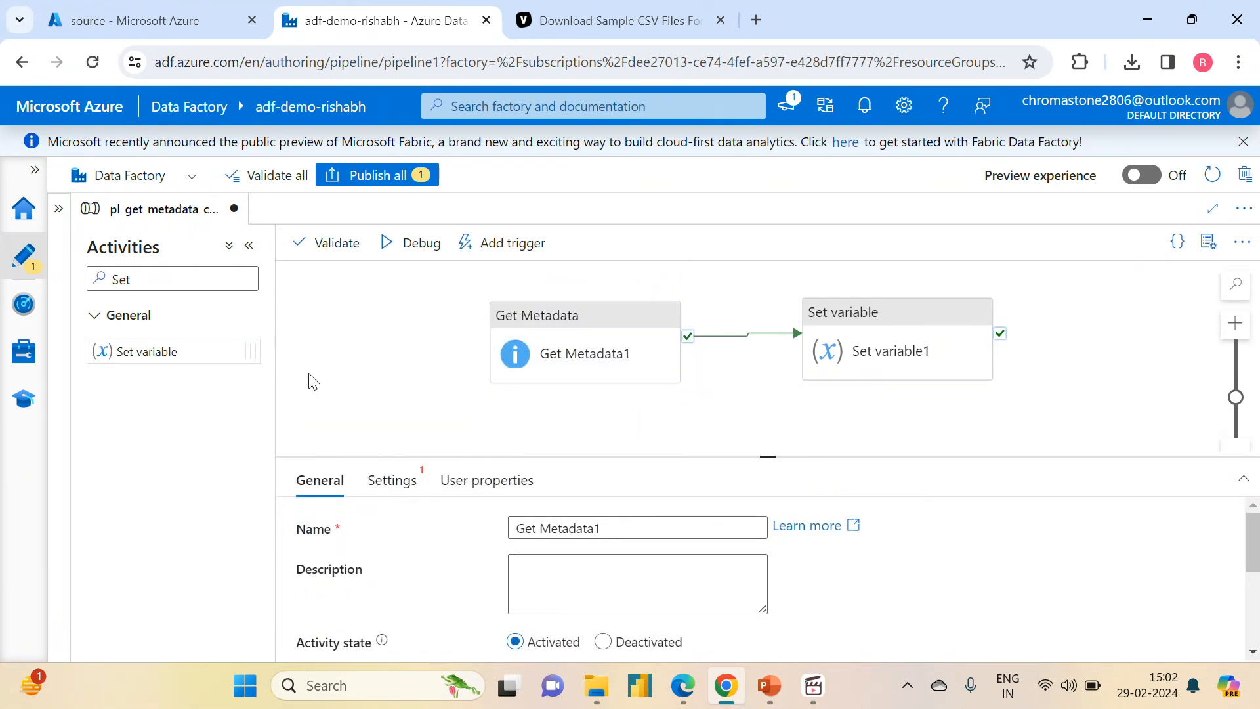
pyautogui.click(556, 318)
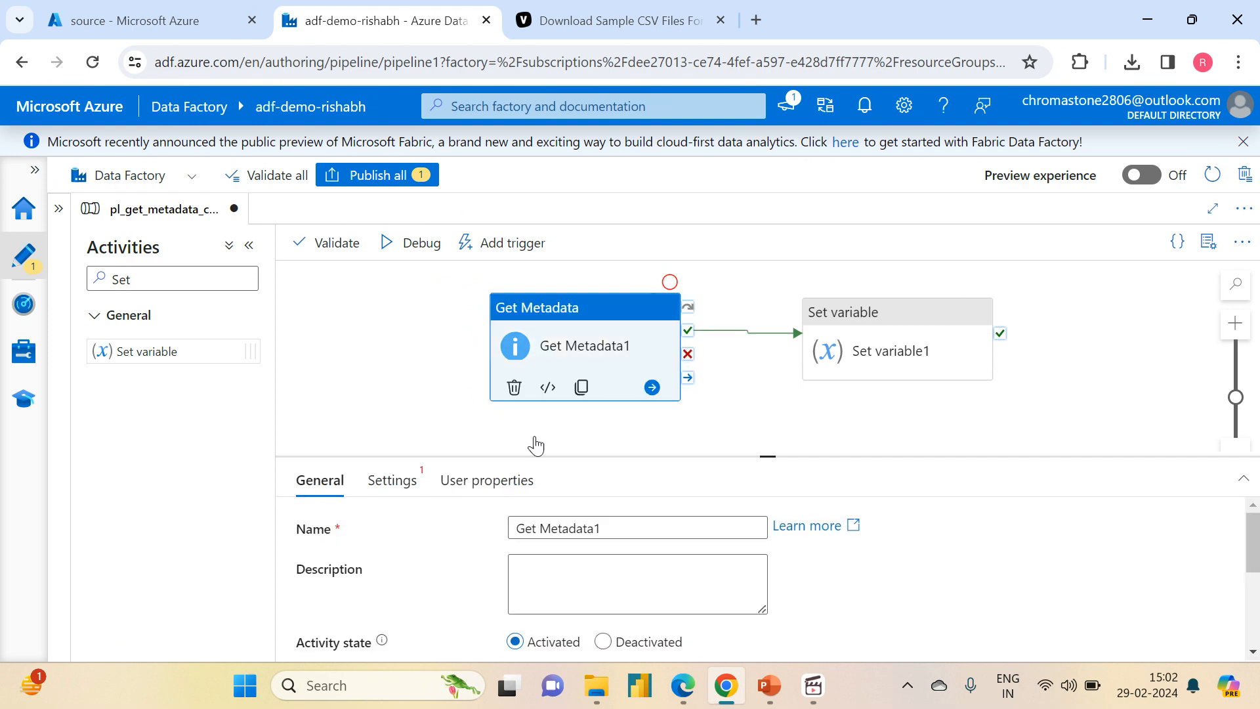
pyautogui.click(631, 525)
pyautogui.press('BackSpace')
pyautogui.press('BackSpace')
pyautogui.press('BackSpace')
pyautogui.press('BackSpace')
pyautogui.press('BackSpace')
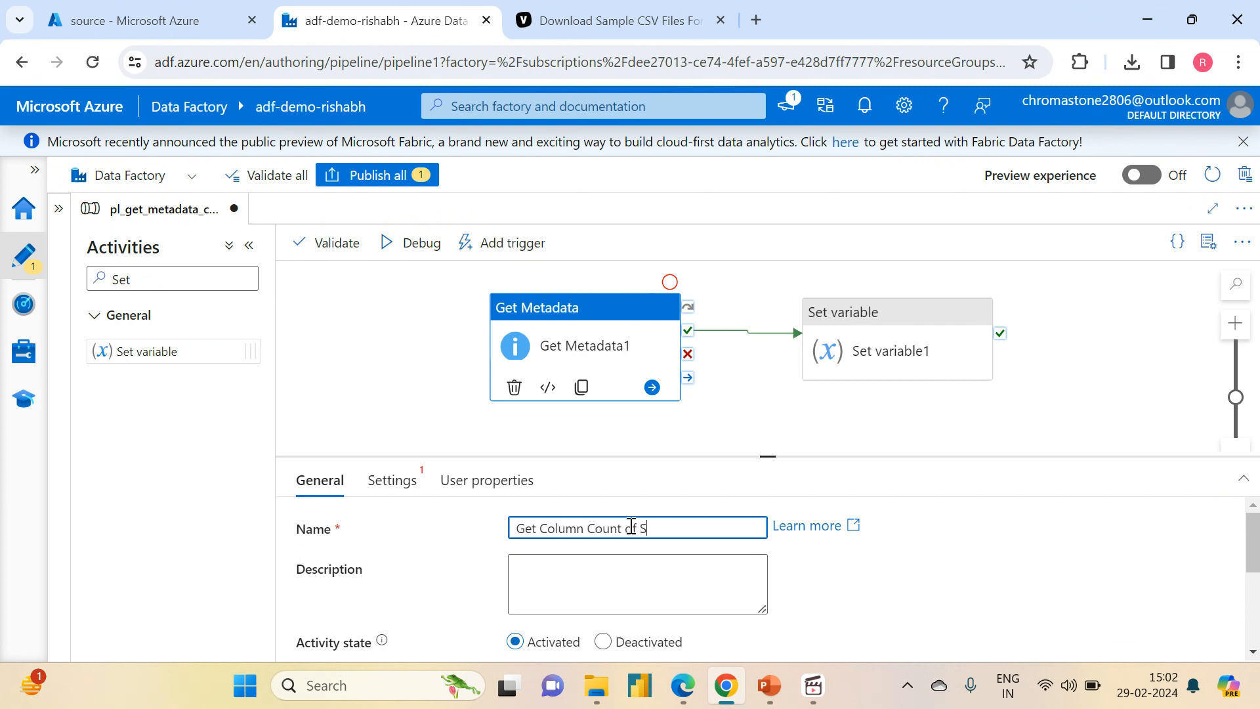
pyautogui.click(762, 441)
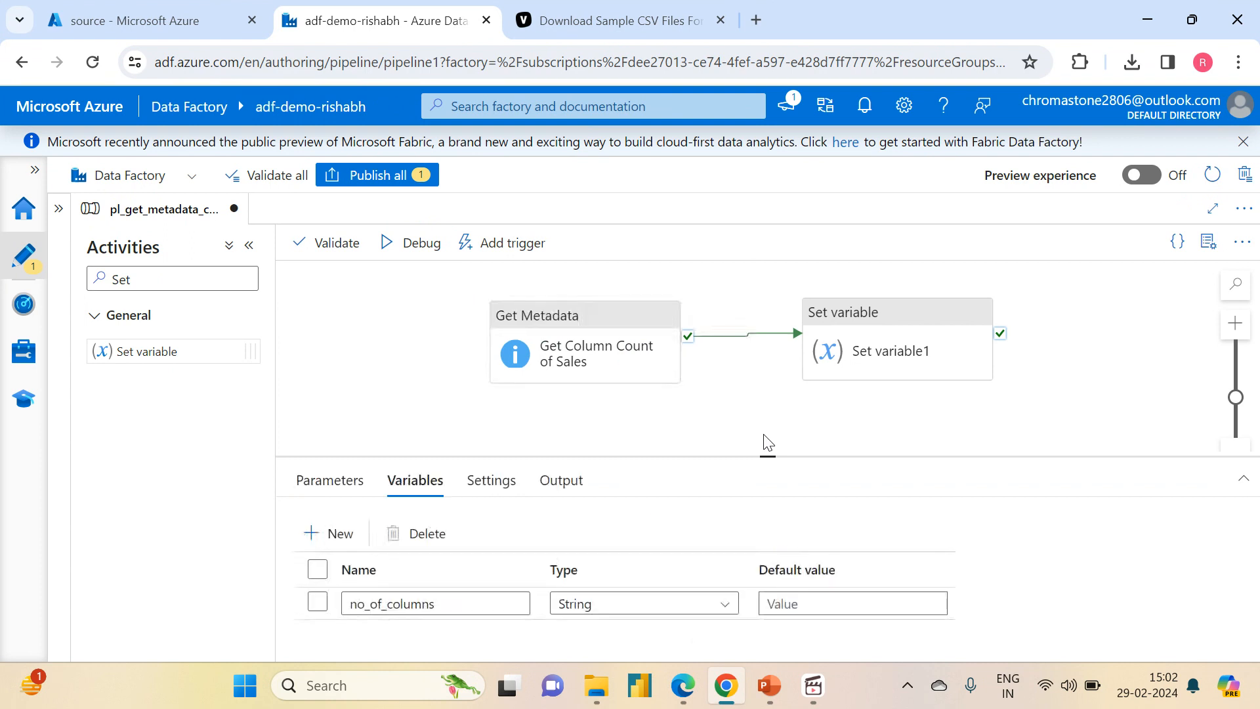
# Rename the Set variable activity to Set column variable
pyautogui.click(861, 359)
pyautogui.click(612, 523)
pyautogui.press('BackSpace')
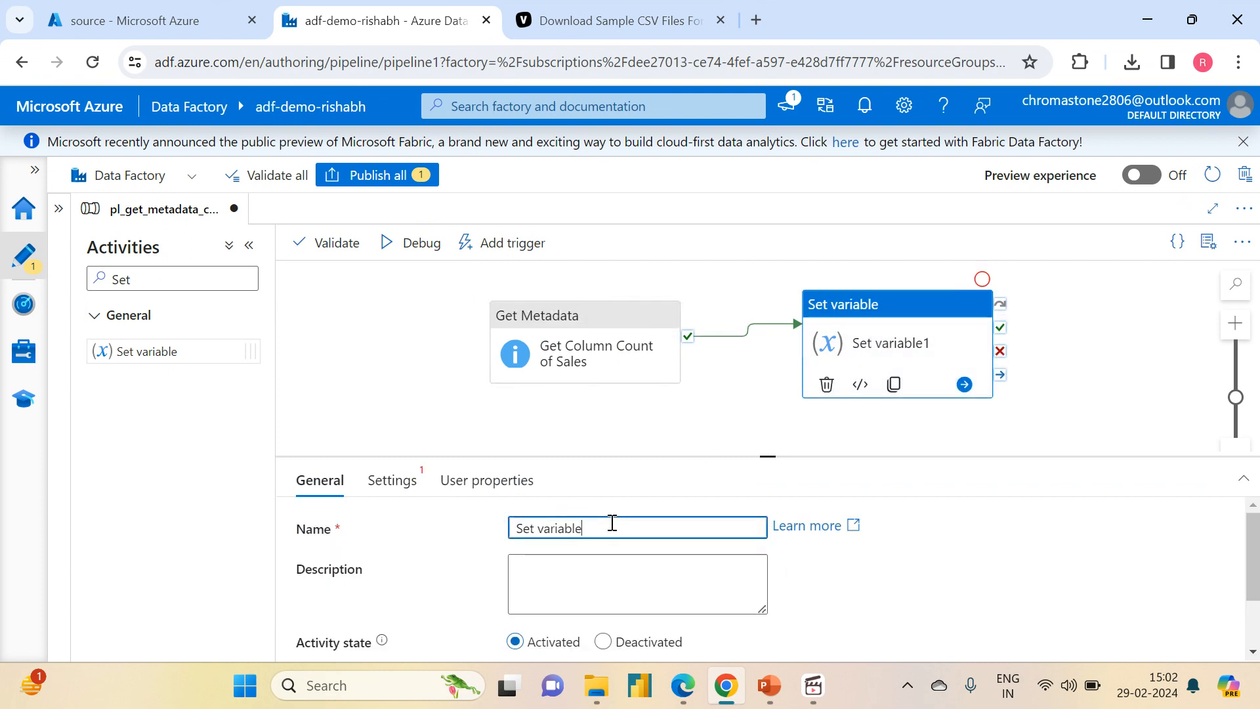
pyautogui.press('BackSpace')
pyautogui.press('BackSpace')
pyautogui.press('BackSpace')
pyautogui.press('BackSpace')
pyautogui.press('BackSpace')
pyautogui.press('BackSpace')
pyautogui.write('column')
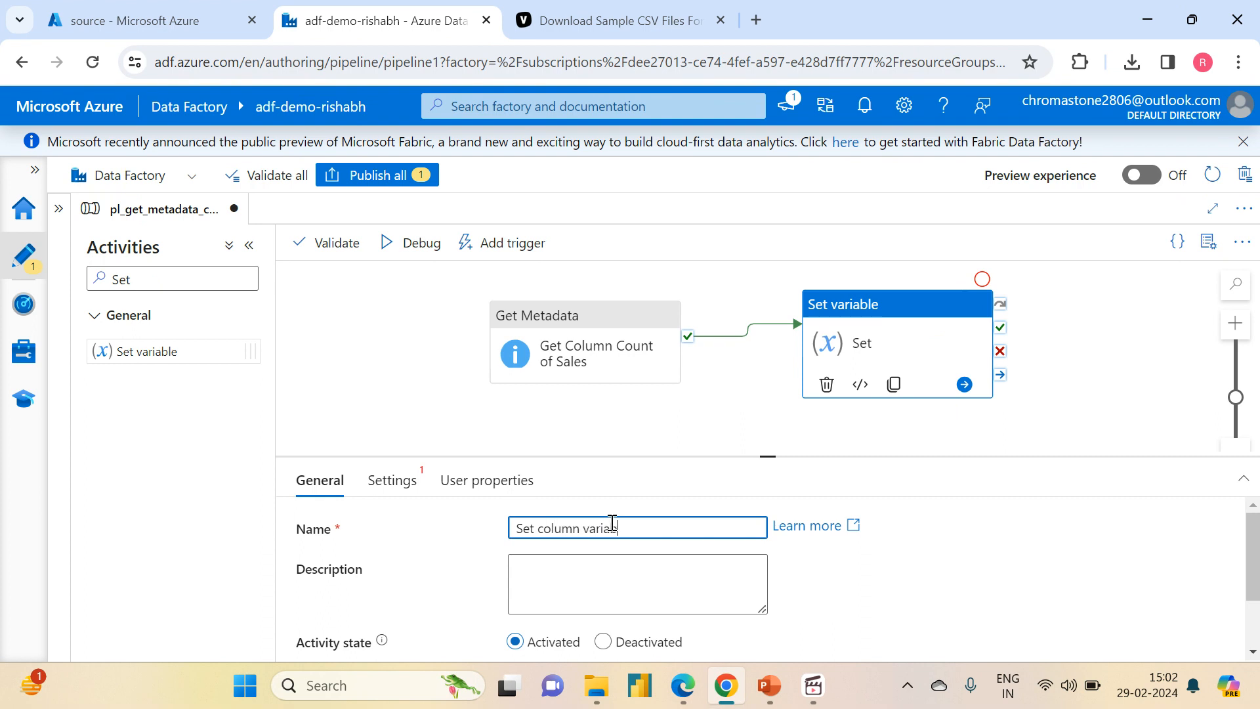
pyautogui.click(719, 392)
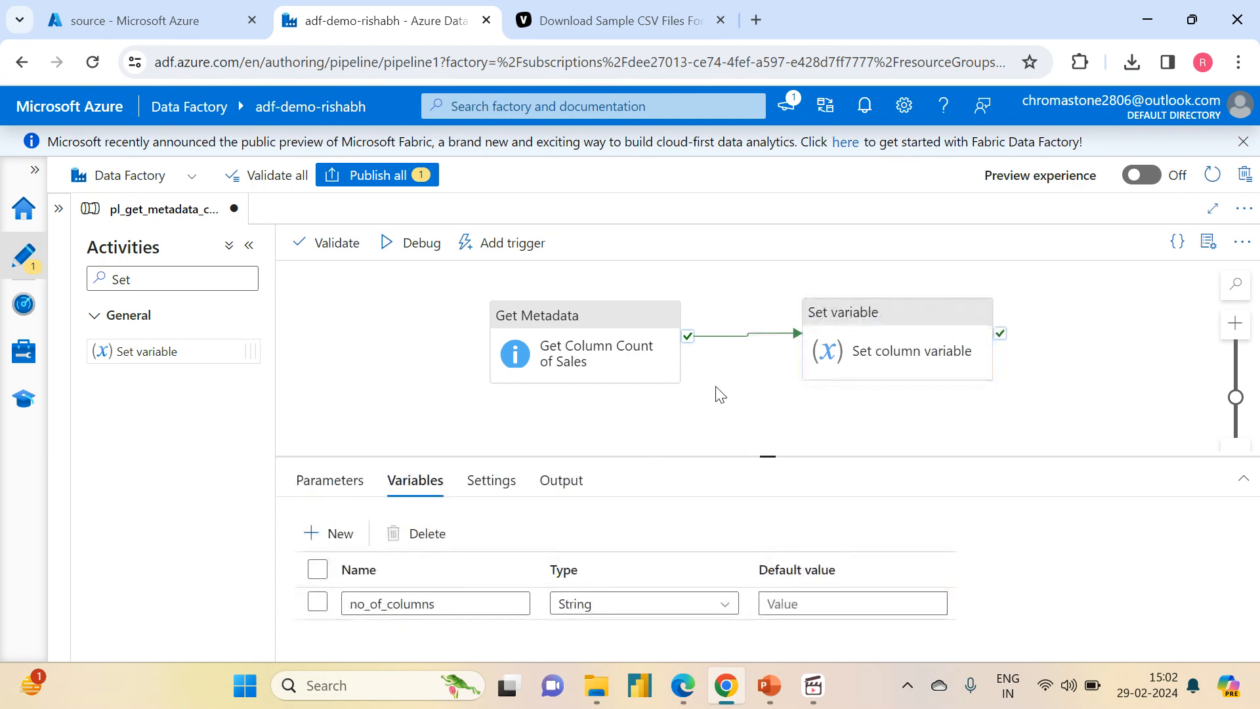
# Choose ds_adlsgen2_storage as the dataset in the settings of the Get Column Count of Sales activity
pyautogui.click(528, 331)
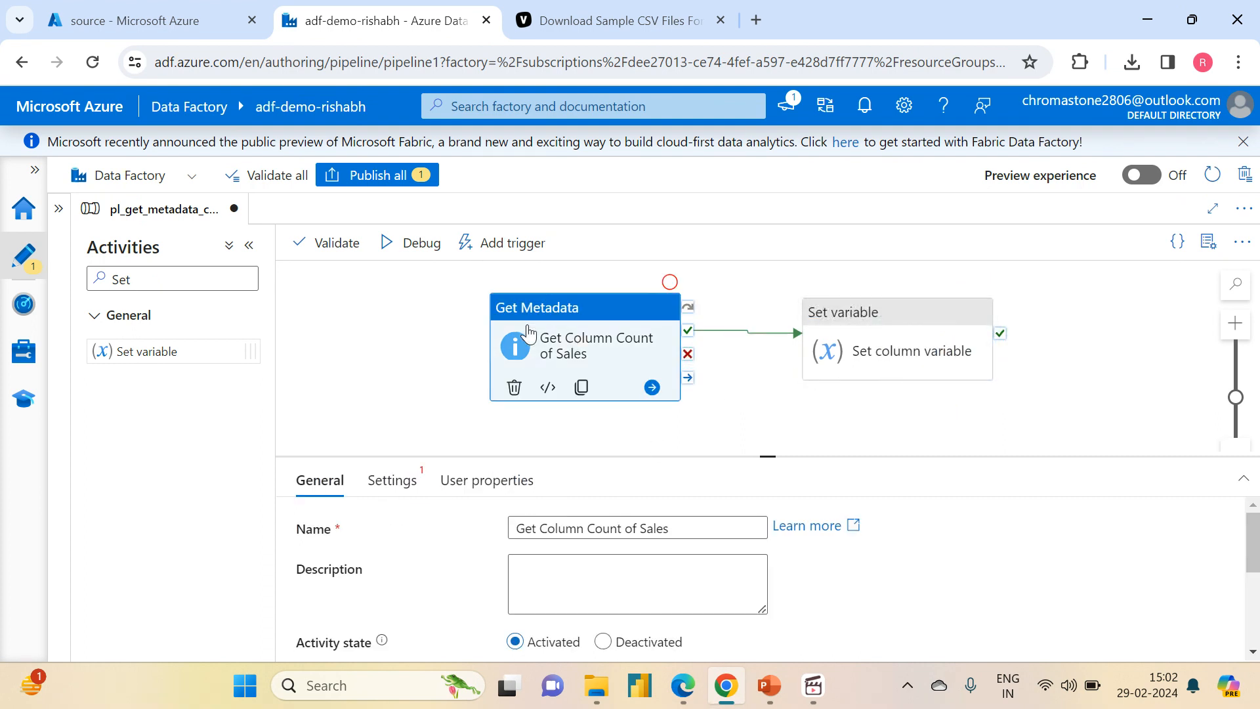
pyautogui.click(390, 480)
pyautogui.moveTo(769, 454); pyautogui.dragTo(767, 265)
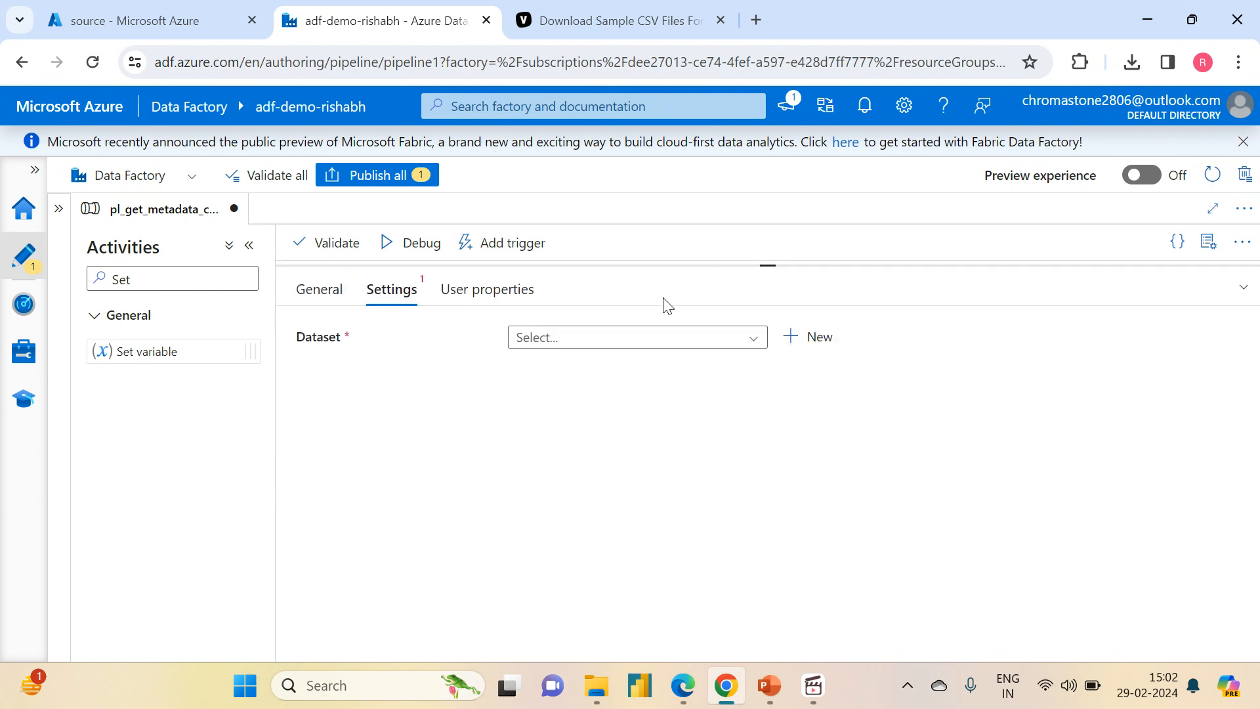
pyautogui.click(614, 336)
pyautogui.click(577, 365)
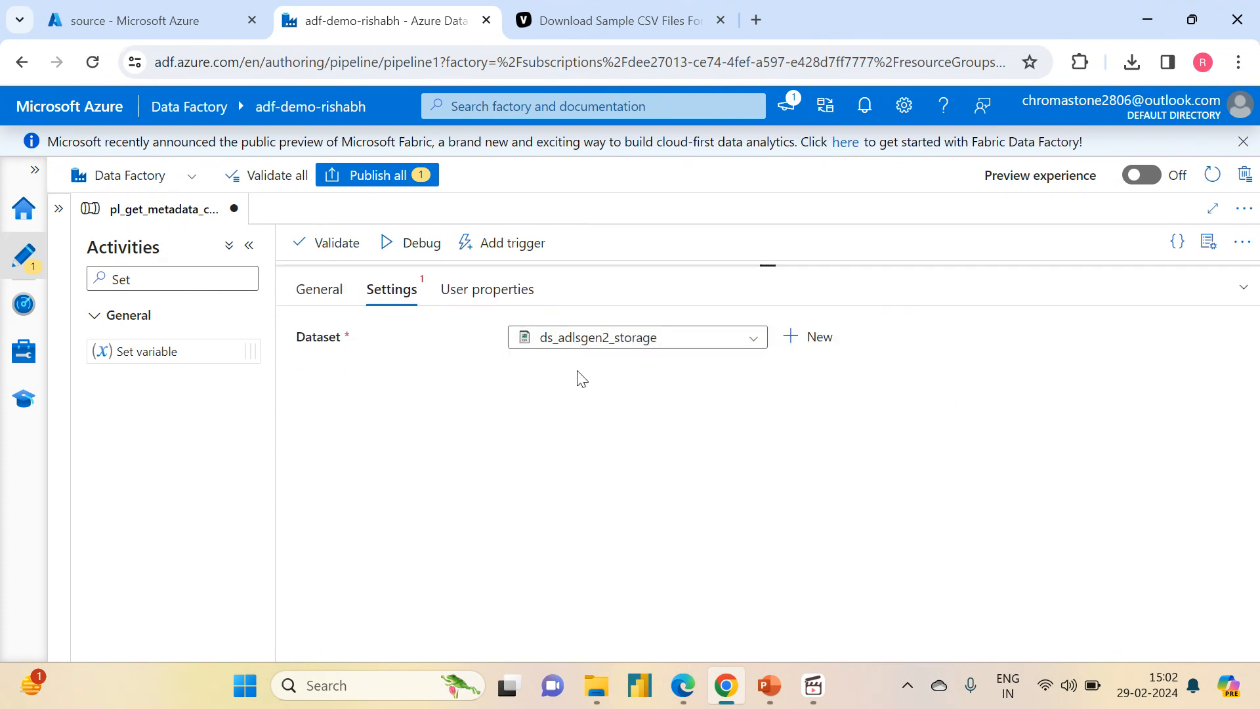
# Set the dataset's container property to source and its folder_path property to variable_input, checking the location in the storage container
pyautogui.click(709, 437)
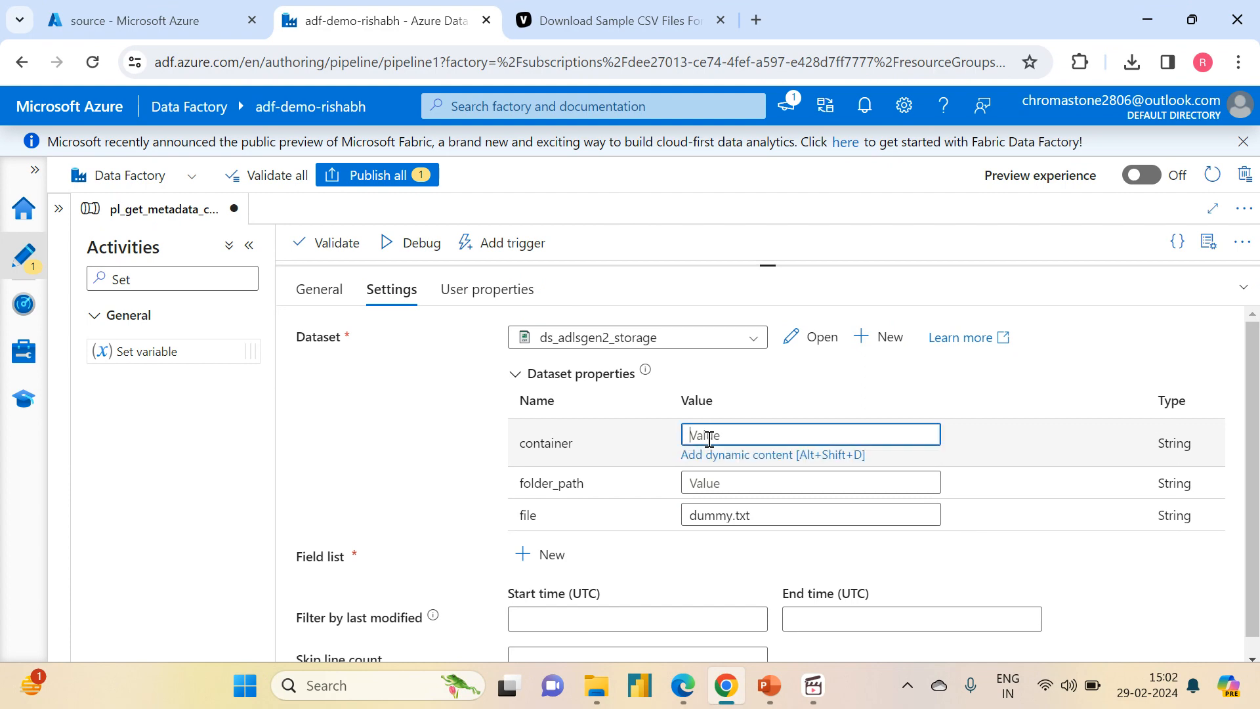
pyautogui.write('s')
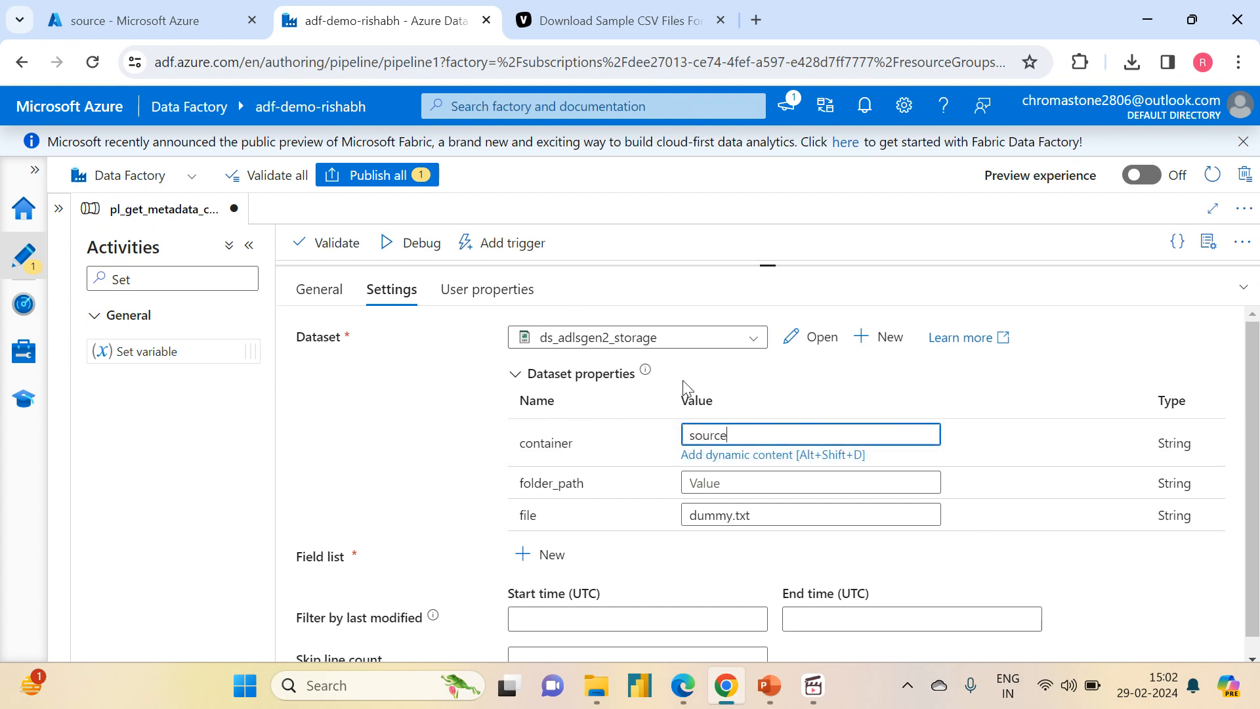
pyautogui.write('ource')
pyautogui.click(145, 24)
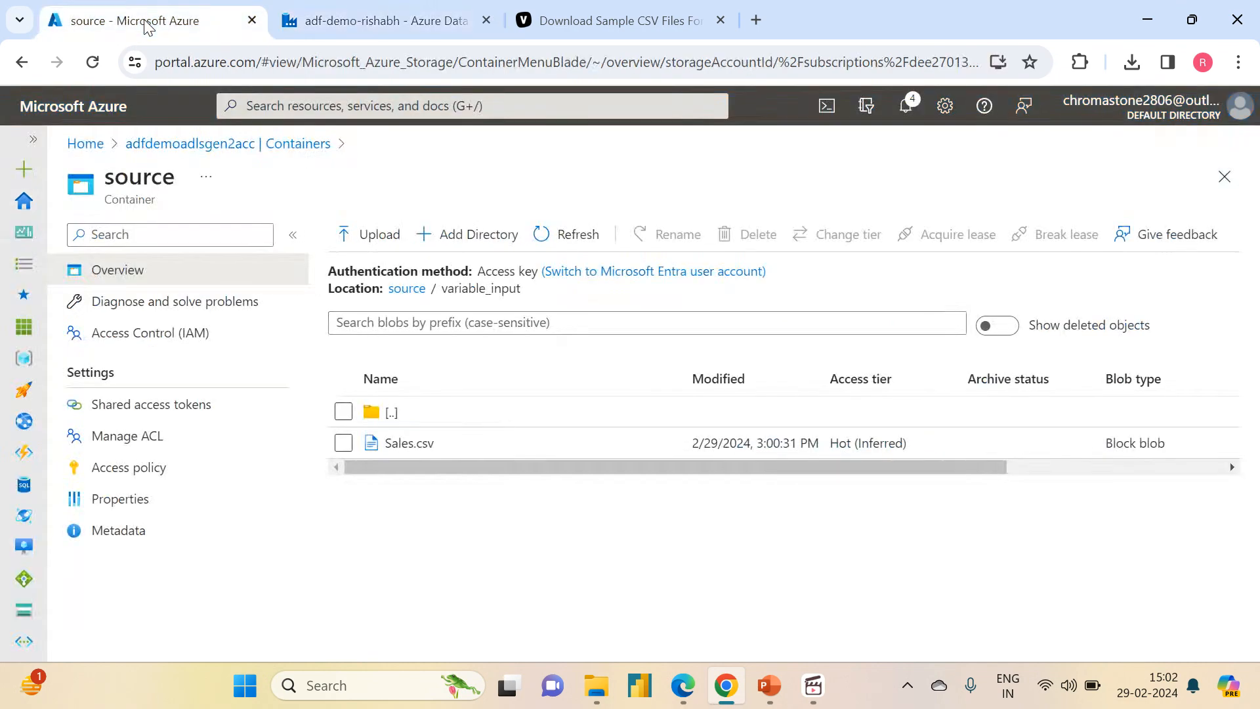
pyautogui.click(368, 21)
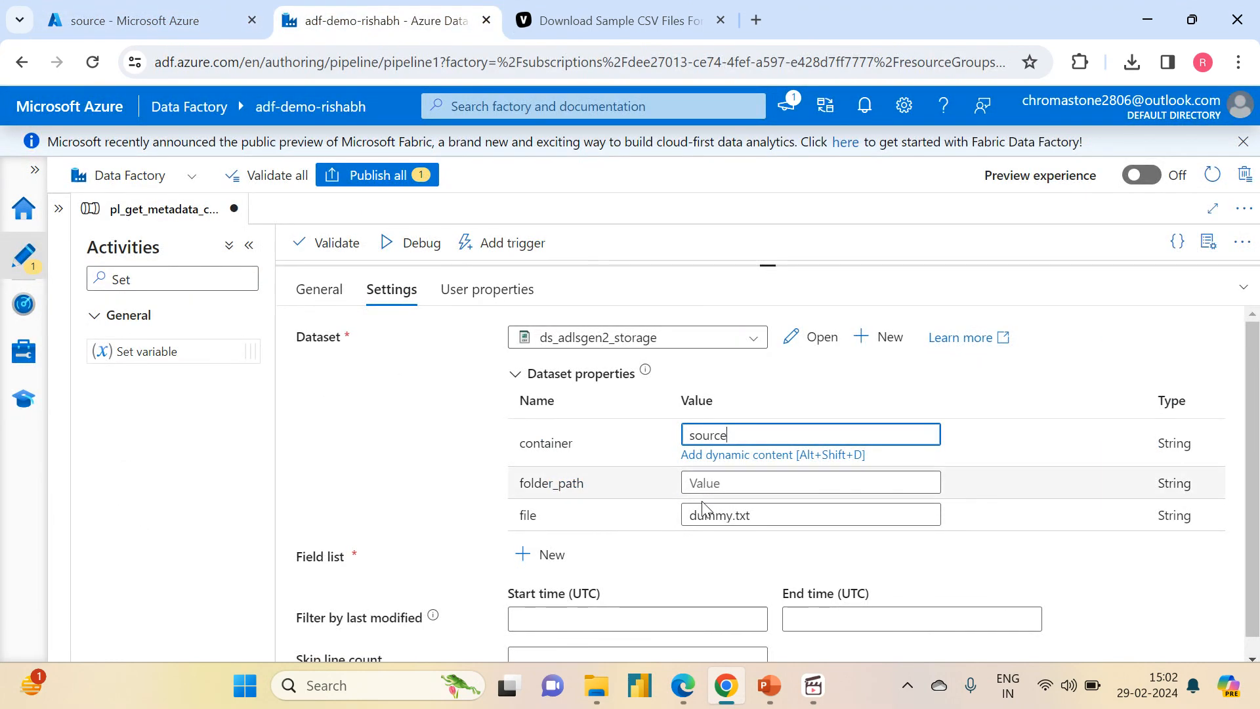
pyautogui.click(712, 483)
pyautogui.write('variable')
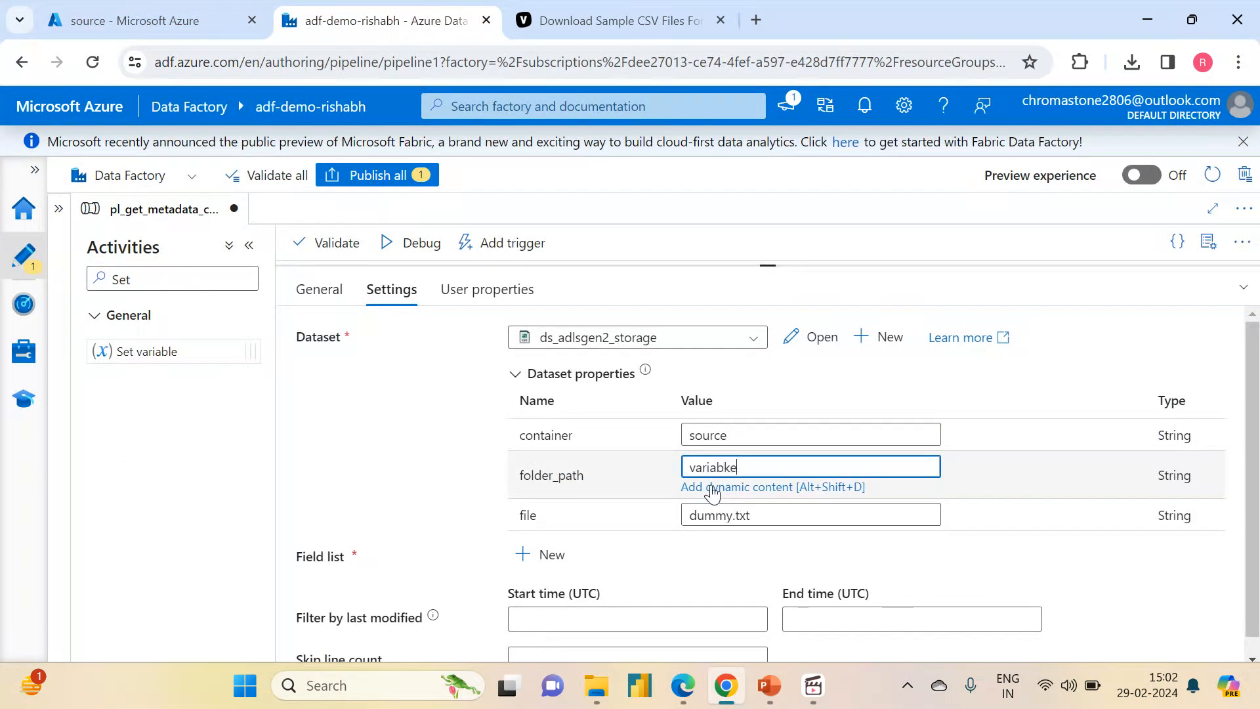
pyautogui.write('_inpu')
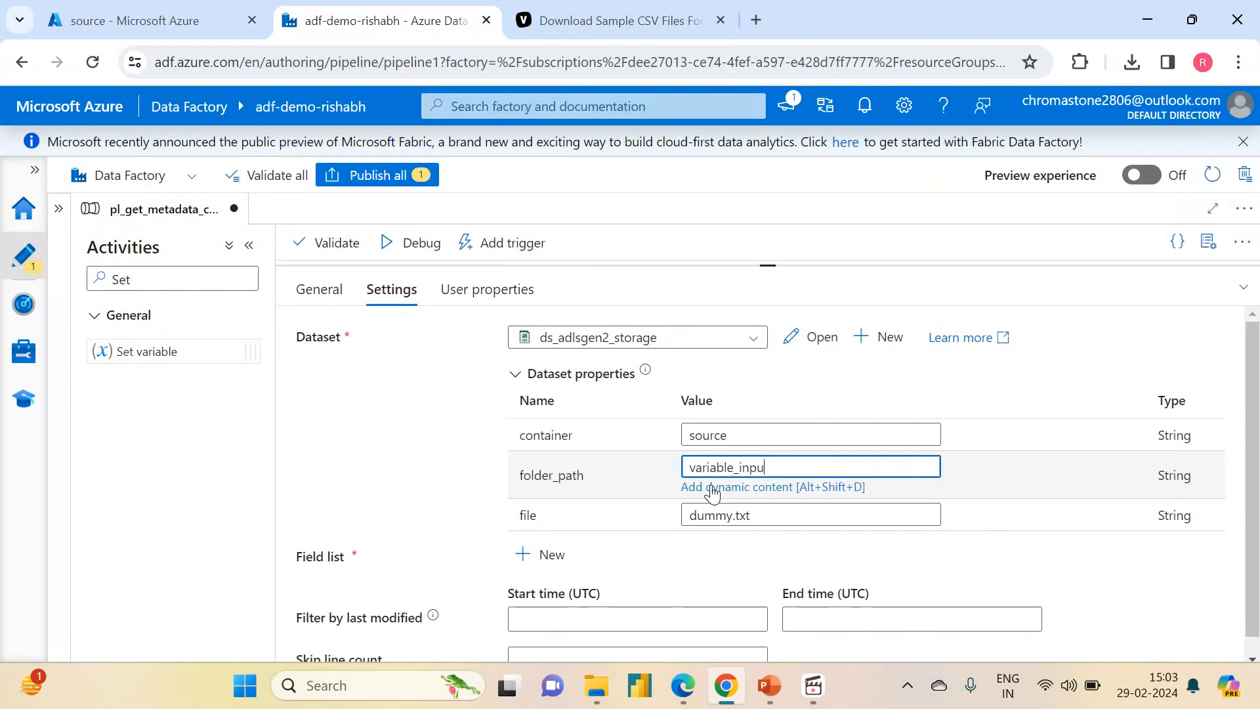
pyautogui.write('t_')
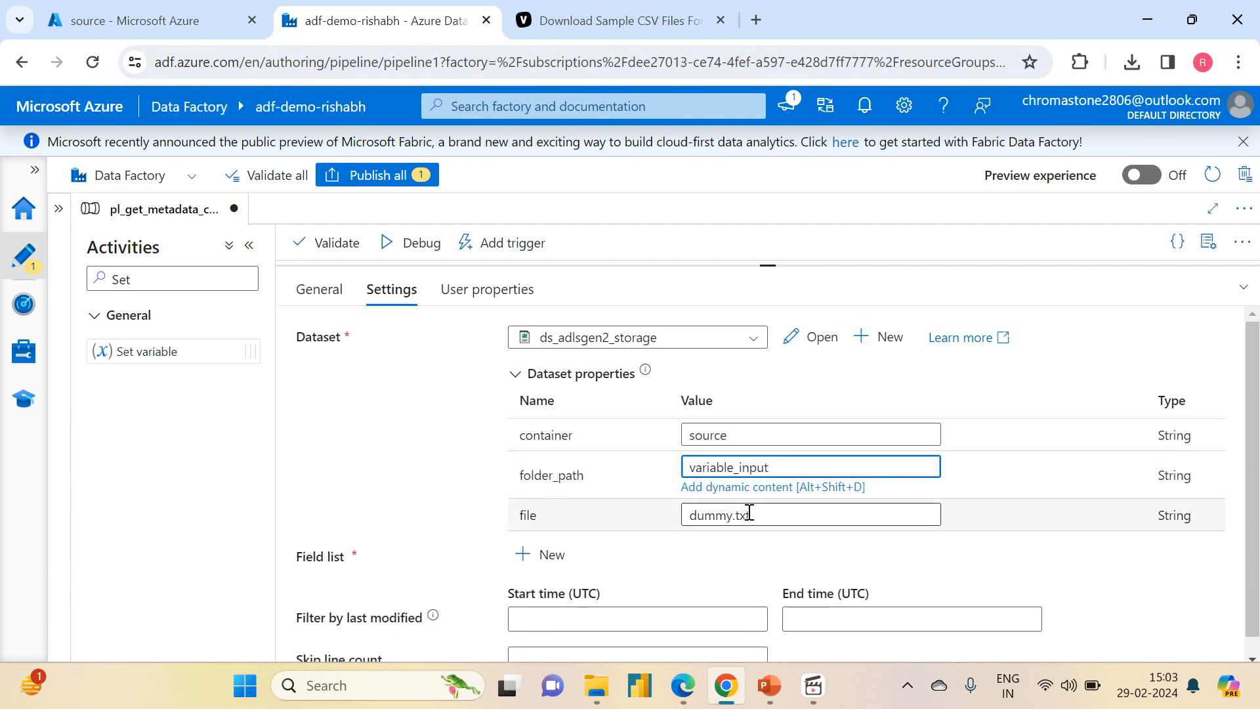
# Set the dataset's file property to Sales.csv, matching the capitalisation of the file name in the storage container
pyautogui.click(763, 515)
pyautogui.moveTo(764, 515); pyautogui.dragTo(664, 534)
pyautogui.write('sales.csv')
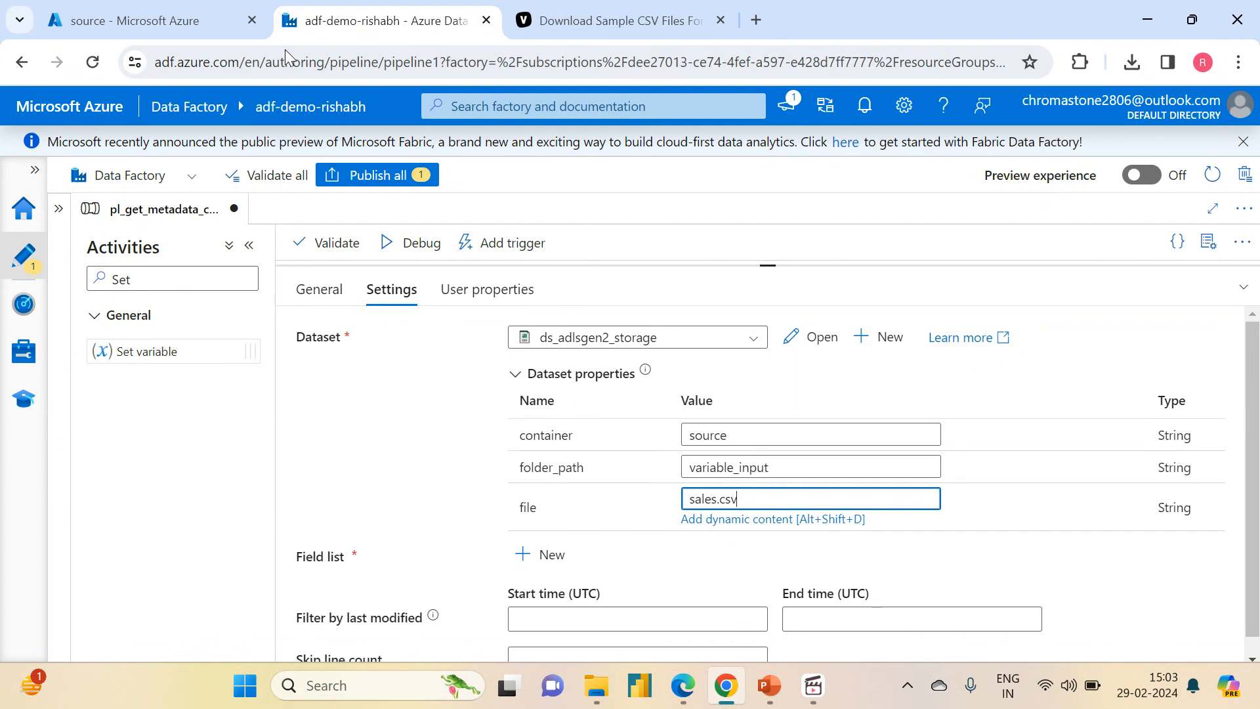
pyautogui.click(150, 22)
pyautogui.click(381, 20)
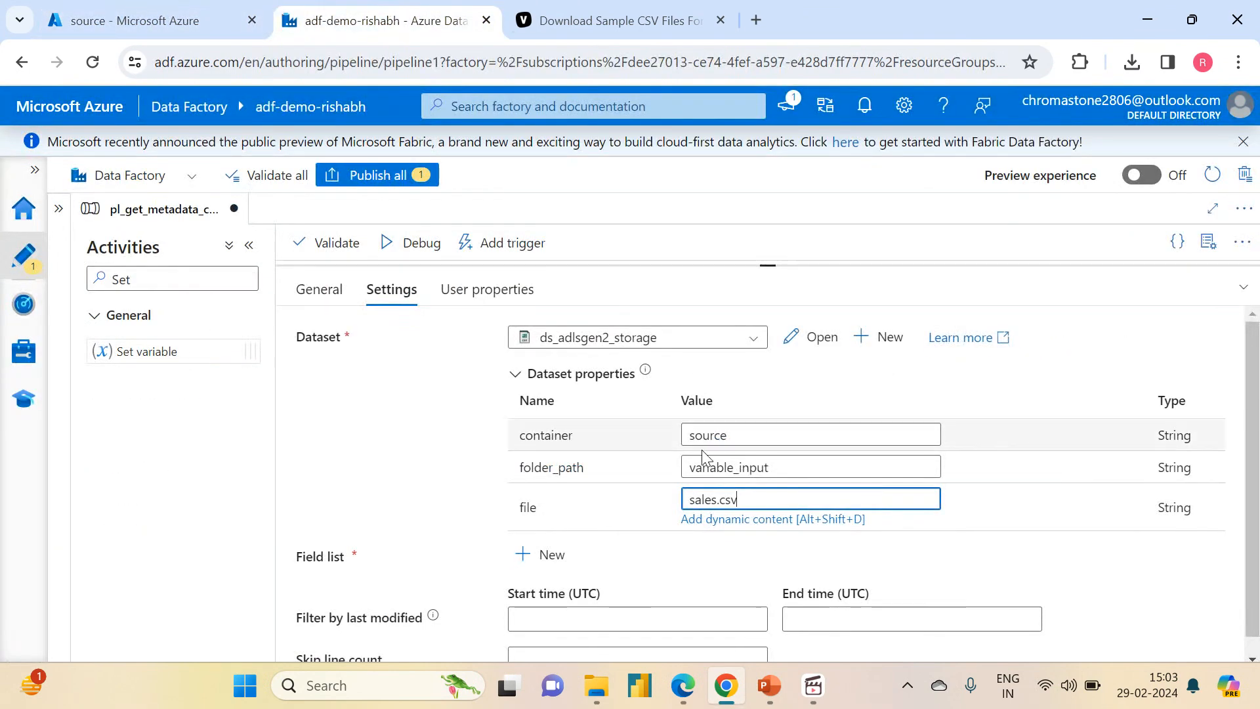
pyautogui.click(694, 500)
pyautogui.press('BackSpace')
pyautogui.write('S')
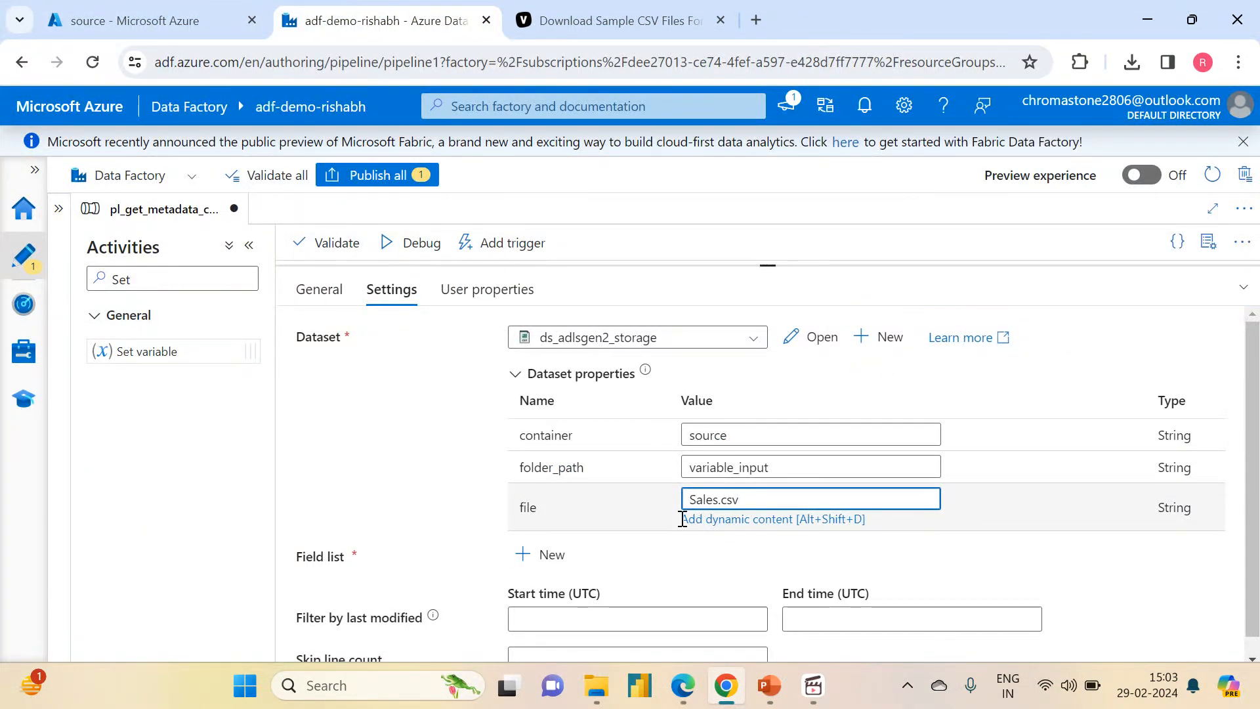
pyautogui.click(383, 409)
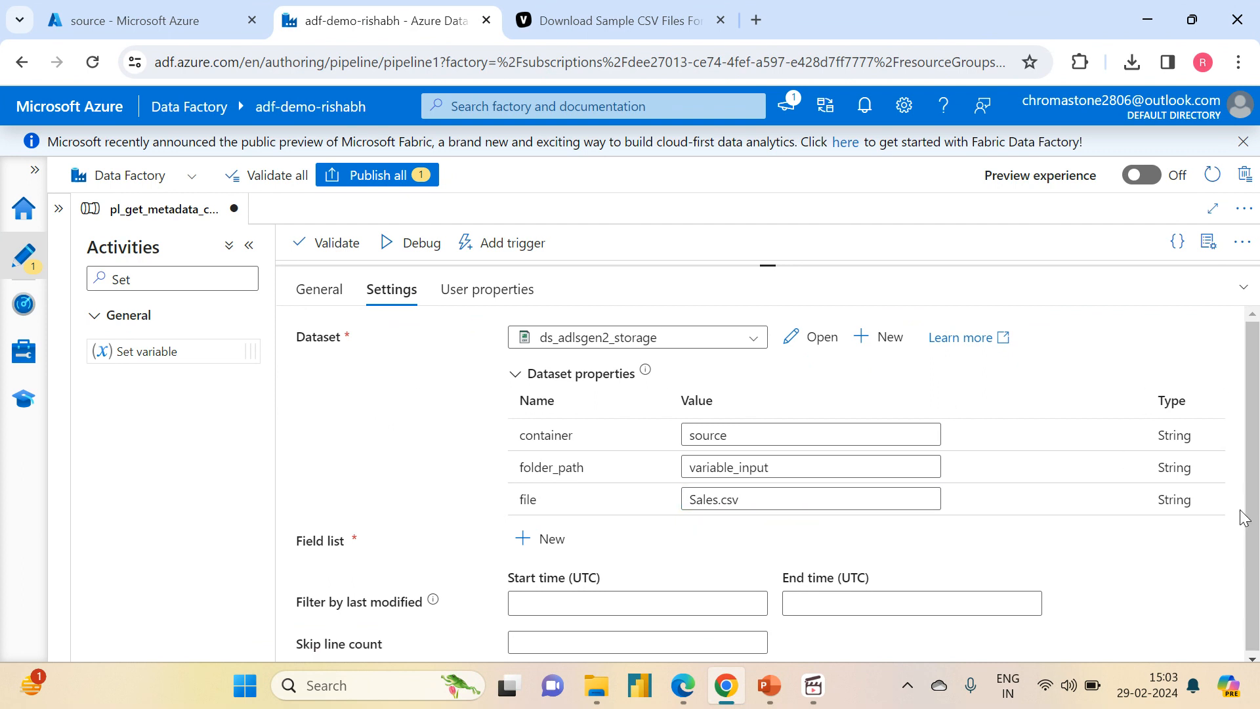
# Add the arguments Column count and Exists to the field list of the Get Column Count of Sales activity
pyautogui.click(535, 537)
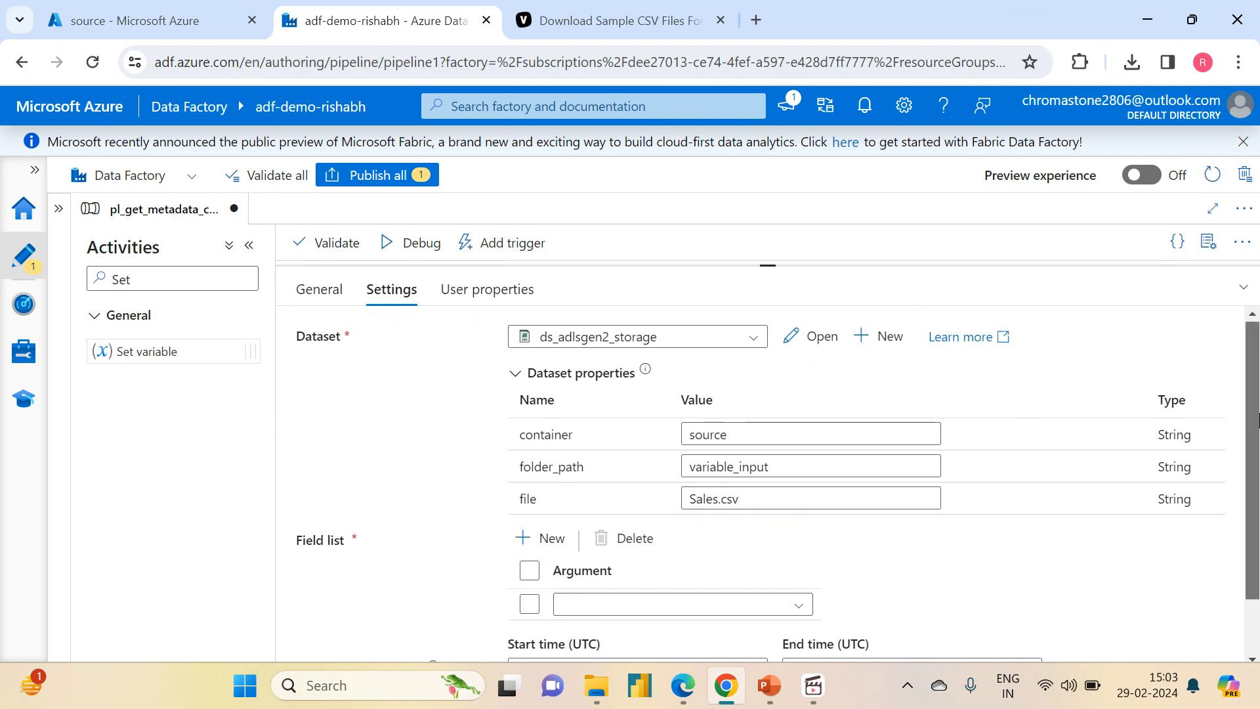
pyautogui.scroll(-1, 1258, 420)
pyautogui.click(799, 538)
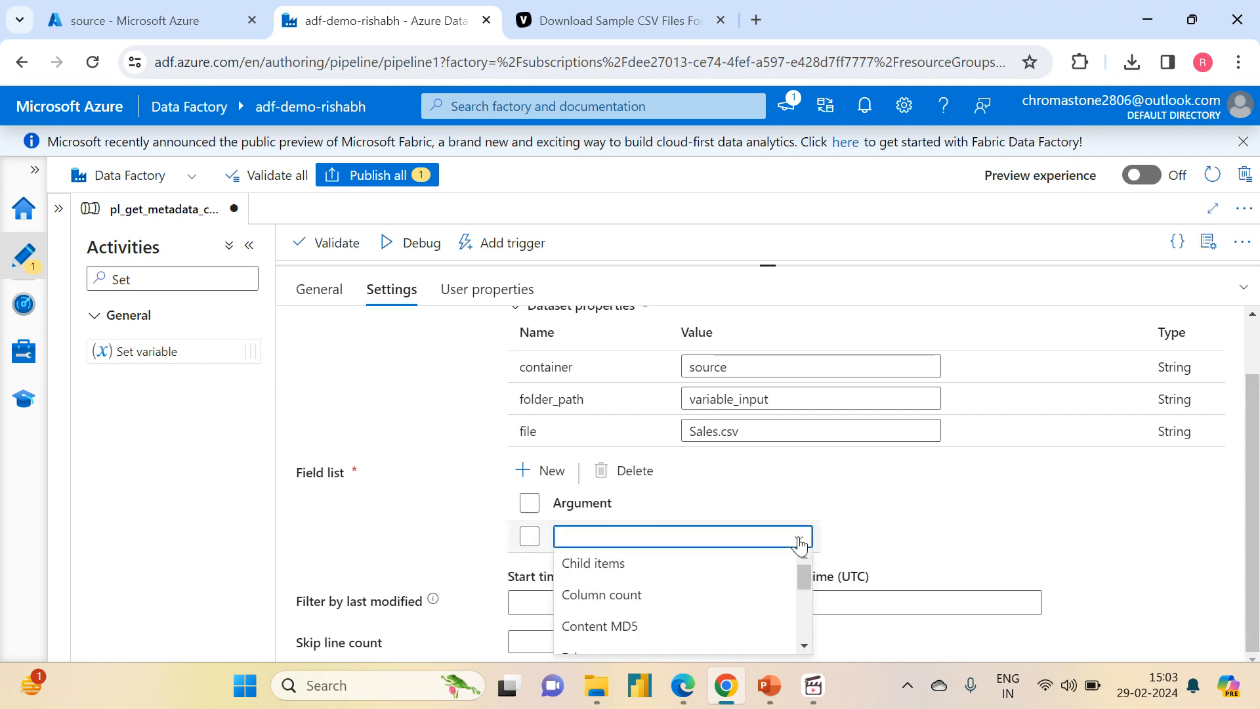
pyautogui.click(632, 599)
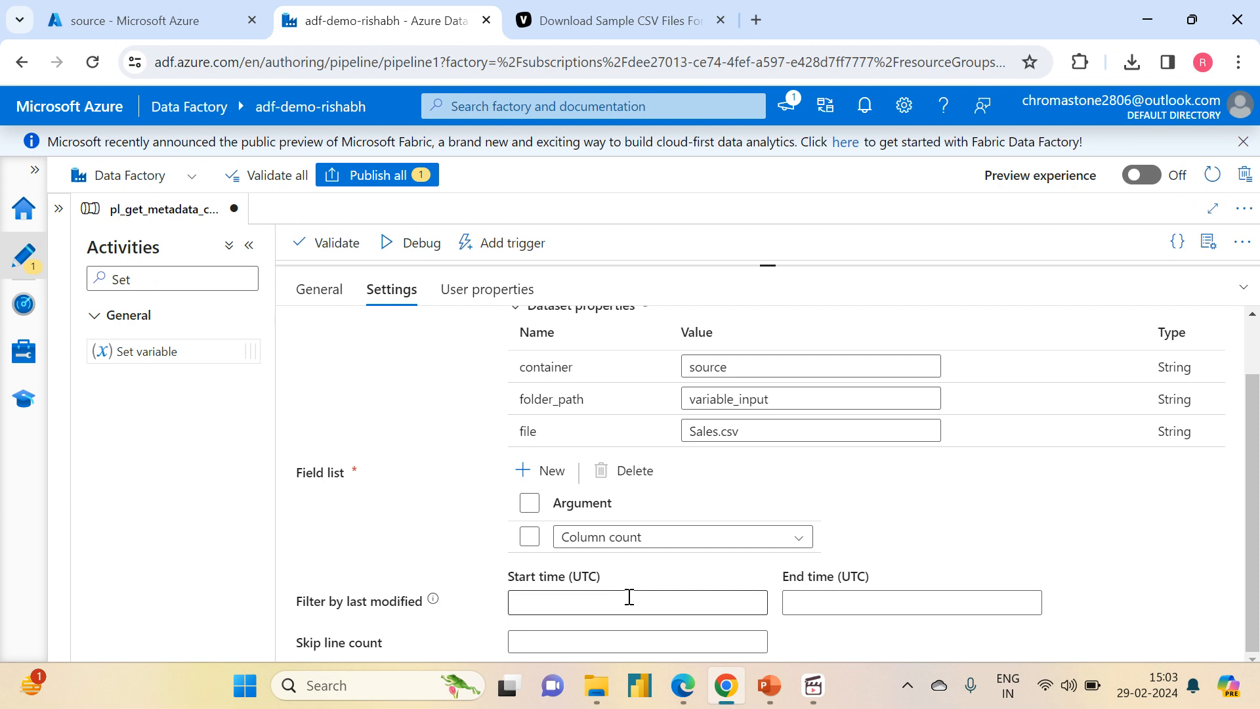
pyautogui.click(528, 470)
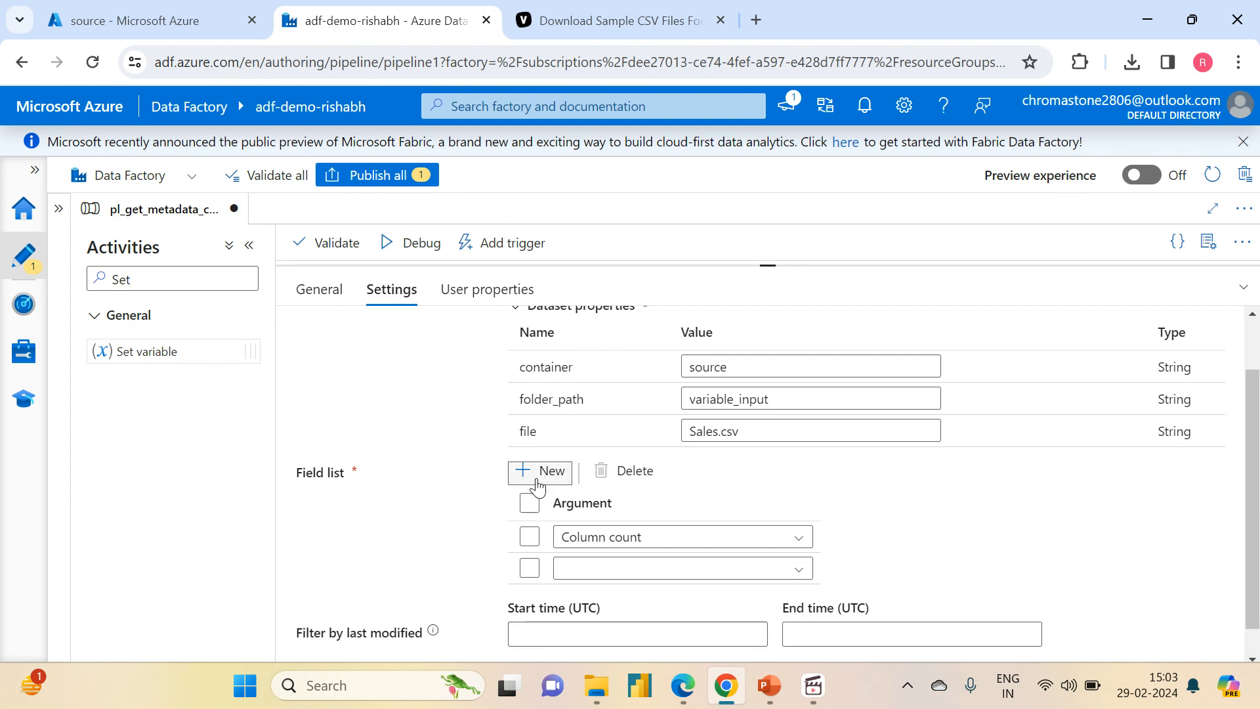
pyautogui.click(629, 572)
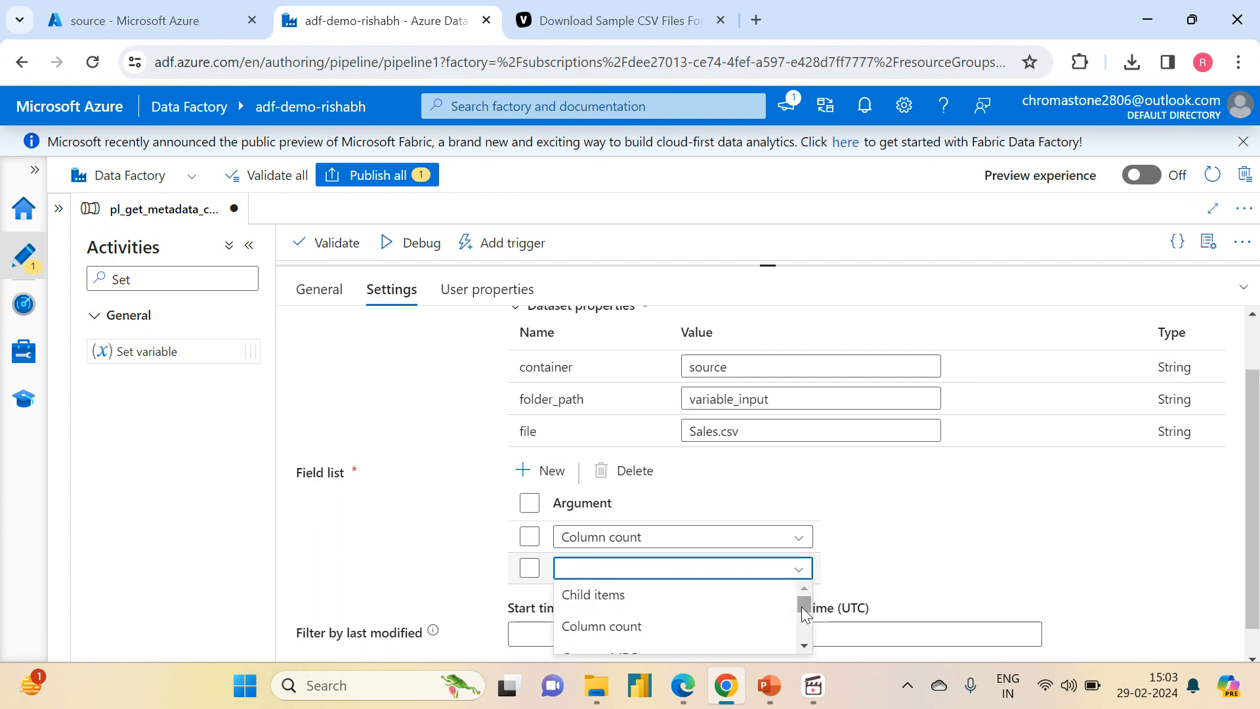
pyautogui.moveTo(801, 607); pyautogui.dragTo(798, 617)
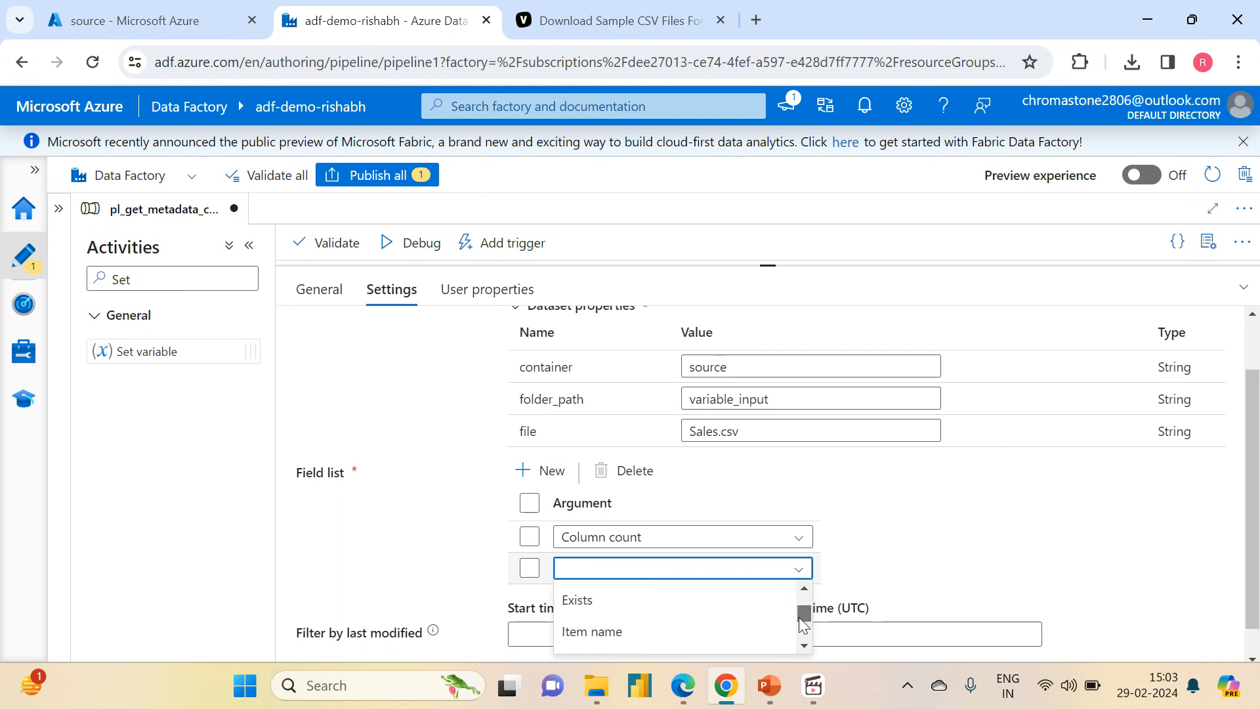
pyautogui.click(597, 594)
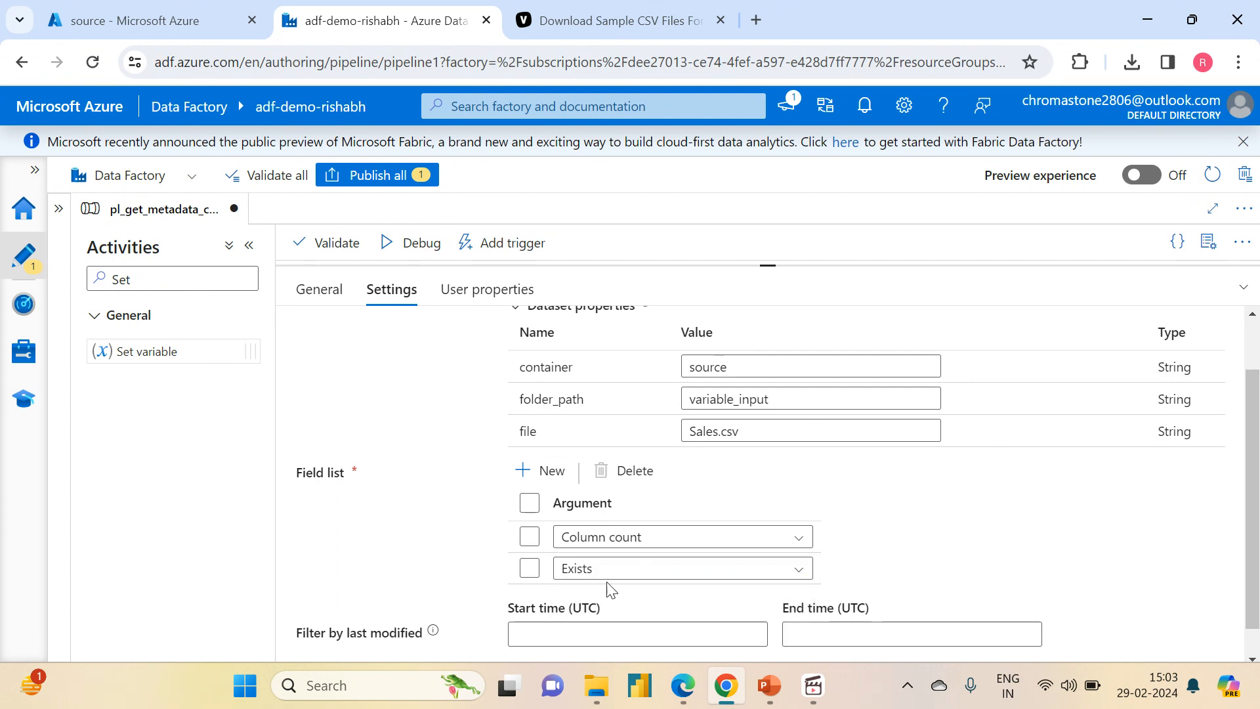
# Choose no_of_columns as the pipeline variable in the Set column variable activity and open the expression builder for its value
pyautogui.moveTo(1253, 449); pyautogui.dragTo(1207, 299)
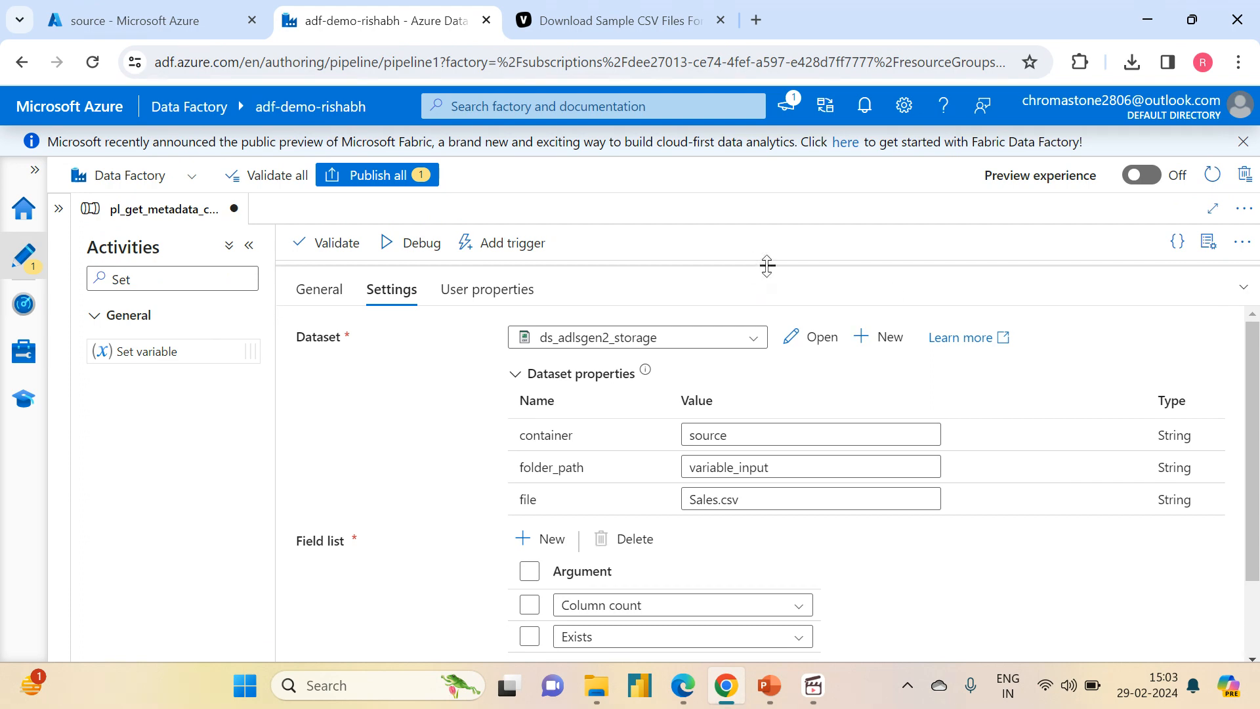
pyautogui.moveTo(767, 265)
pyautogui.mouseDown()
pyautogui.moveTo(817, 466)
pyautogui.moveTo(744, 262)
pyautogui.mouseUp()
pyautogui.click(846, 311)
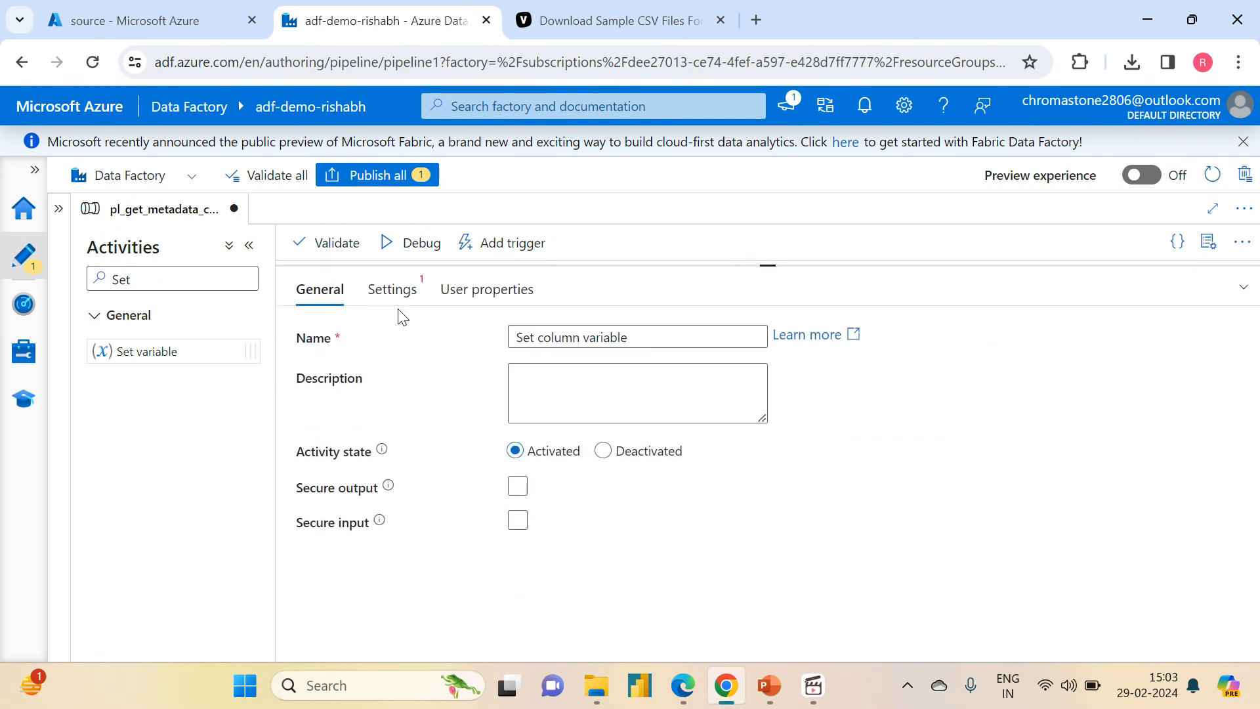
pyautogui.click(392, 299)
pyautogui.click(600, 374)
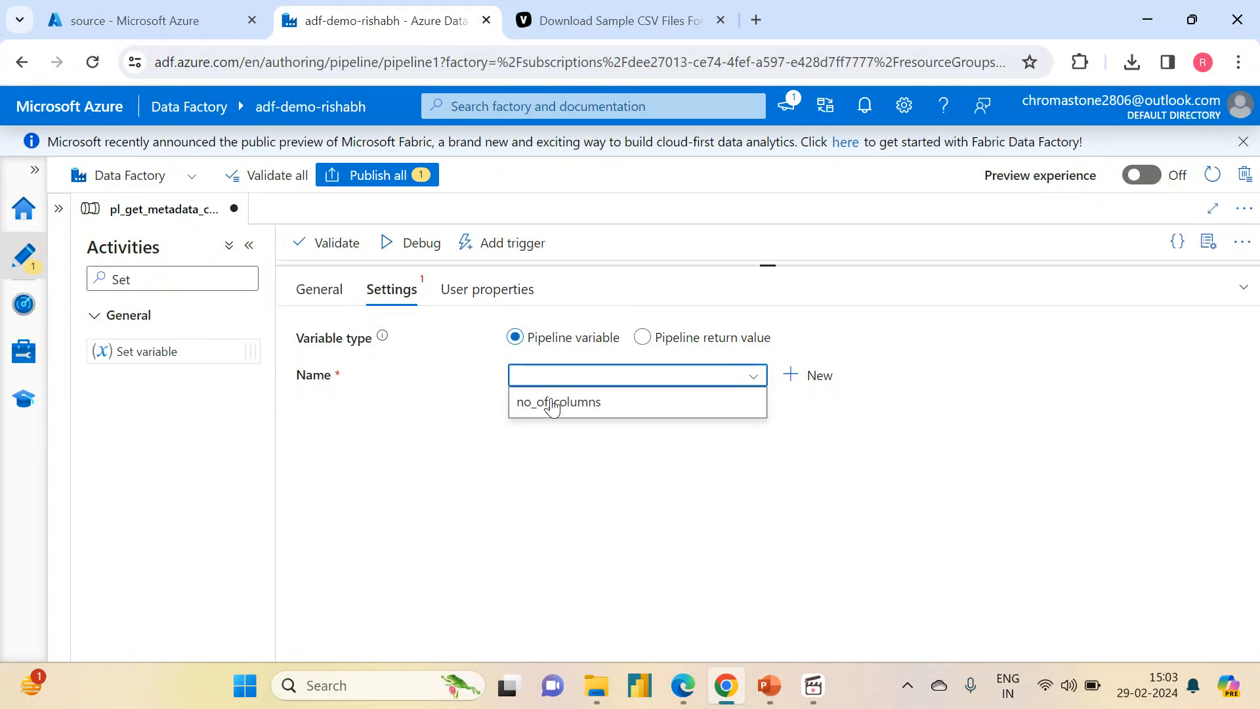
pyautogui.click(548, 403)
pyautogui.click(552, 408)
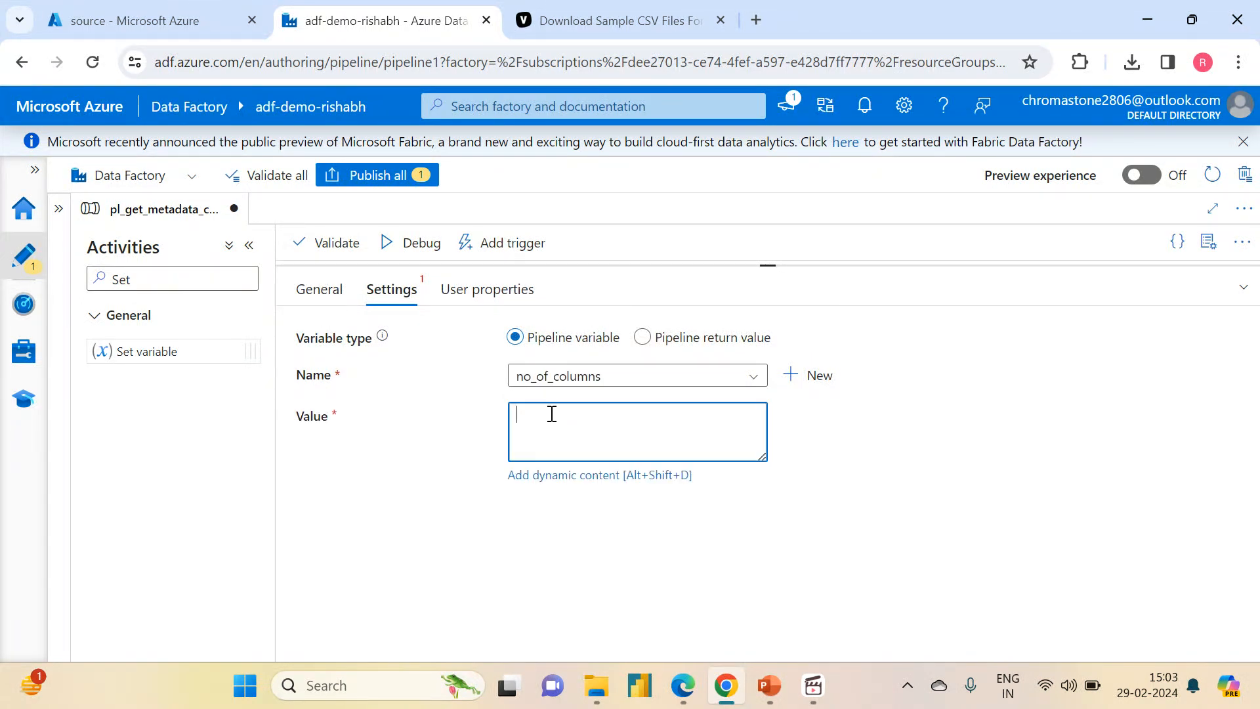
pyautogui.click(558, 480)
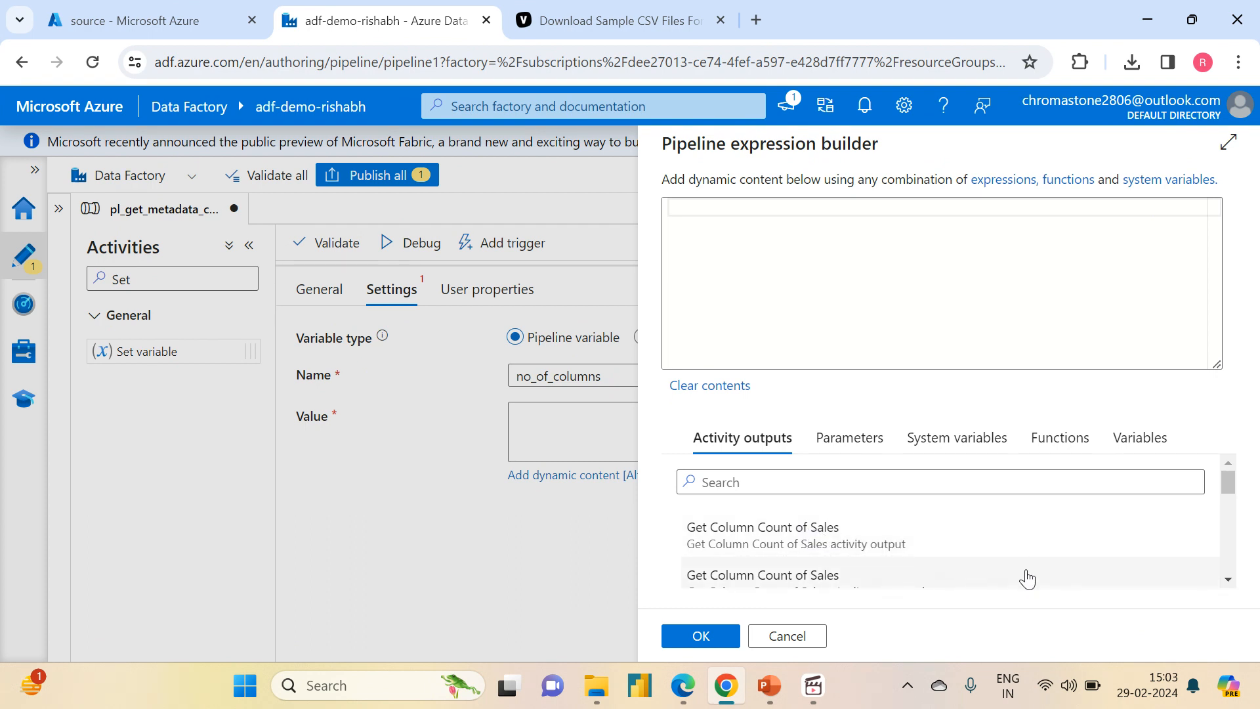
pyautogui.click(794, 554)
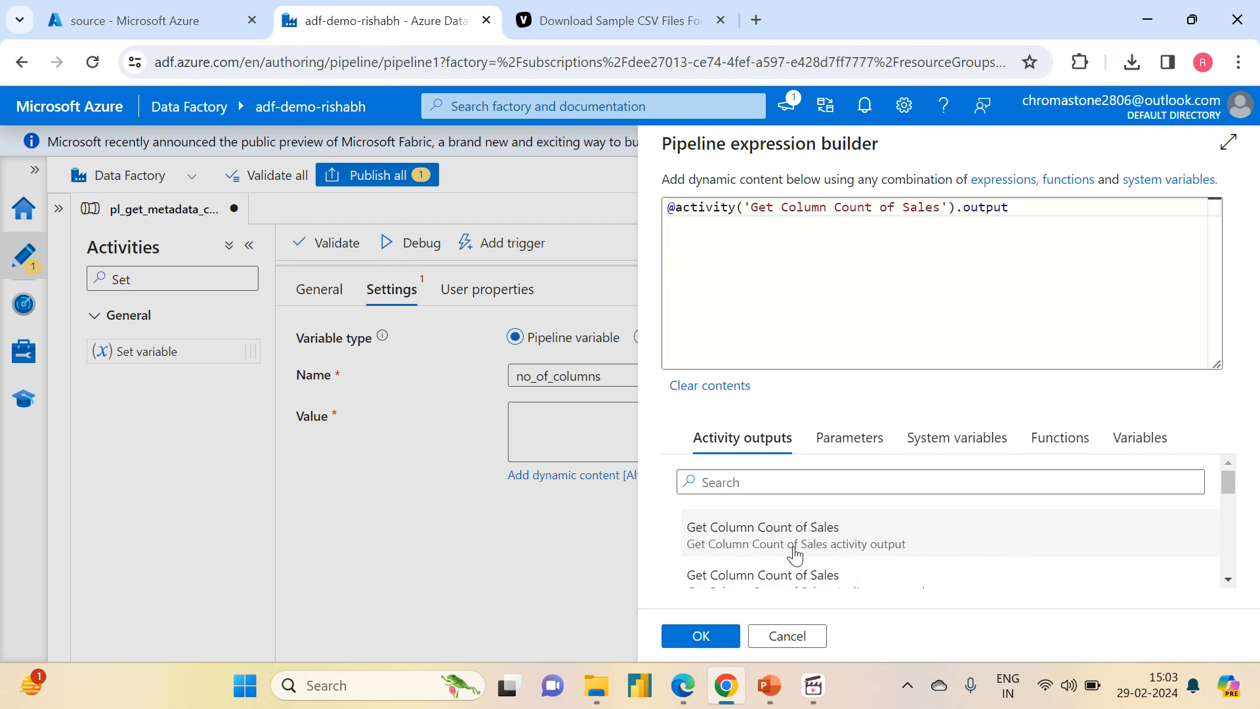
pyautogui.moveTo(1032, 208); pyautogui.dragTo(504, 208)
pyautogui.press('Delete')
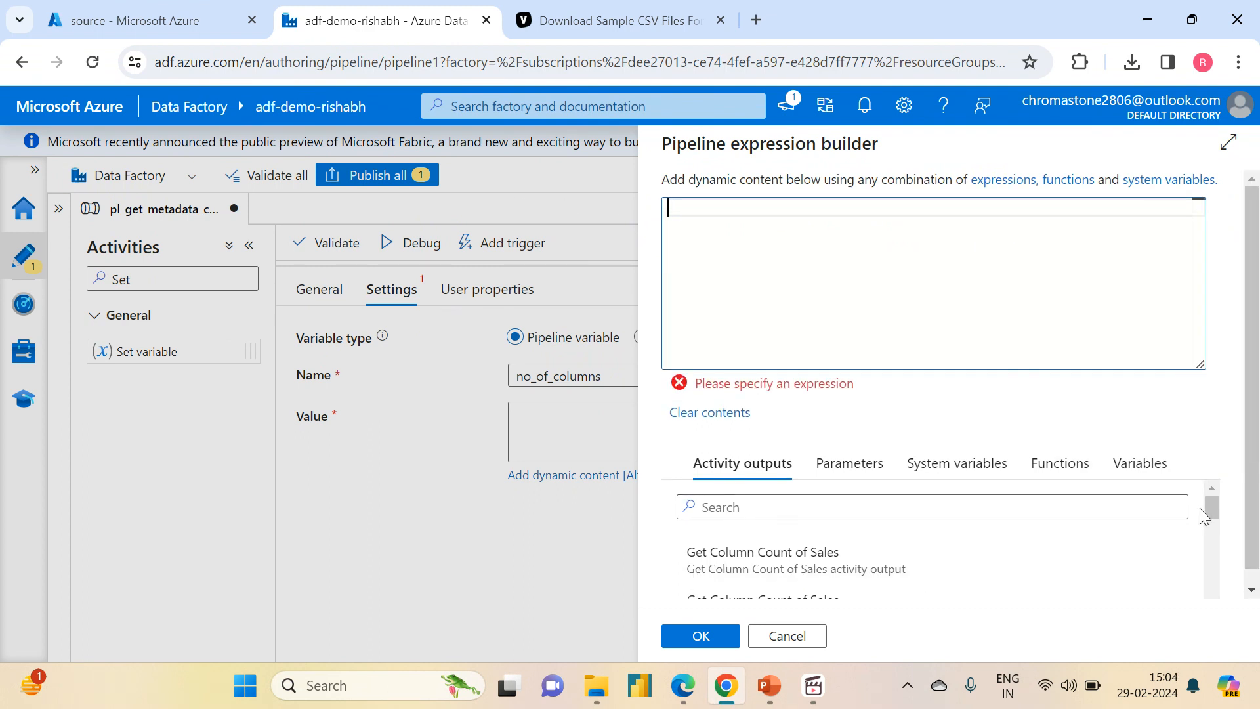
pyautogui.moveTo(1210, 507); pyautogui.dragTo(1175, 598)
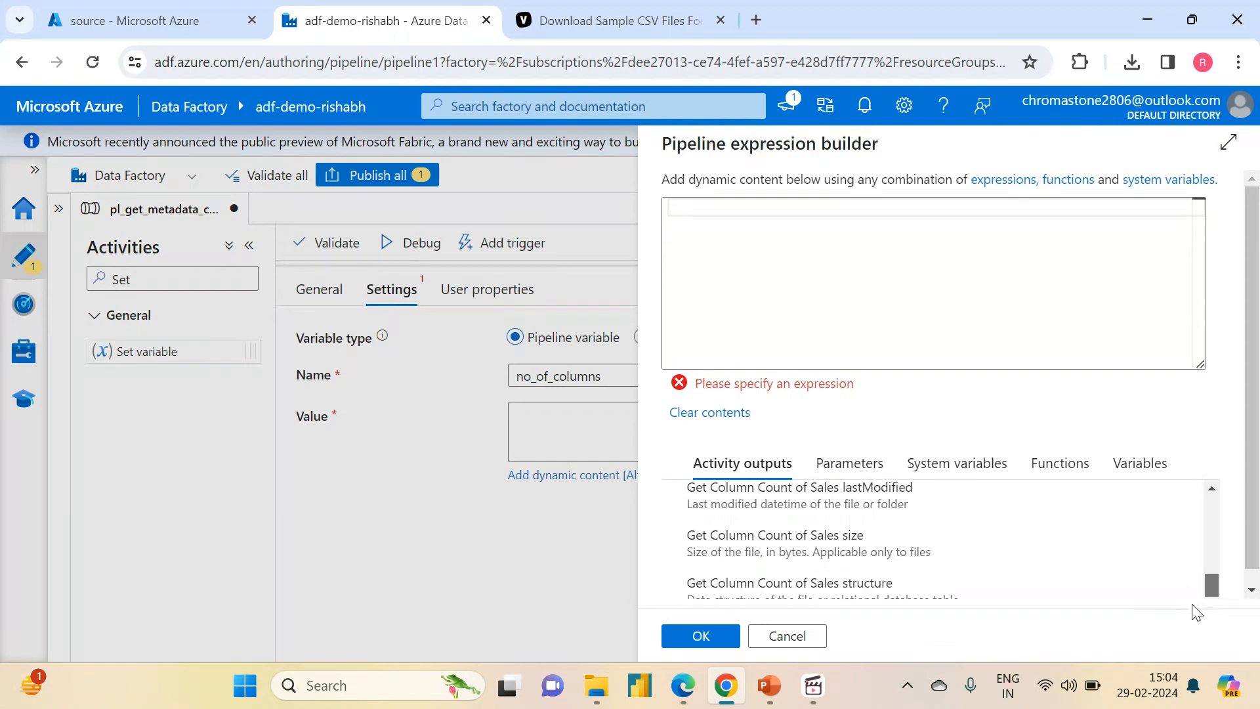
pyautogui.moveTo(1241, 555); pyautogui.dragTo(1250, 594)
pyautogui.click(1137, 572)
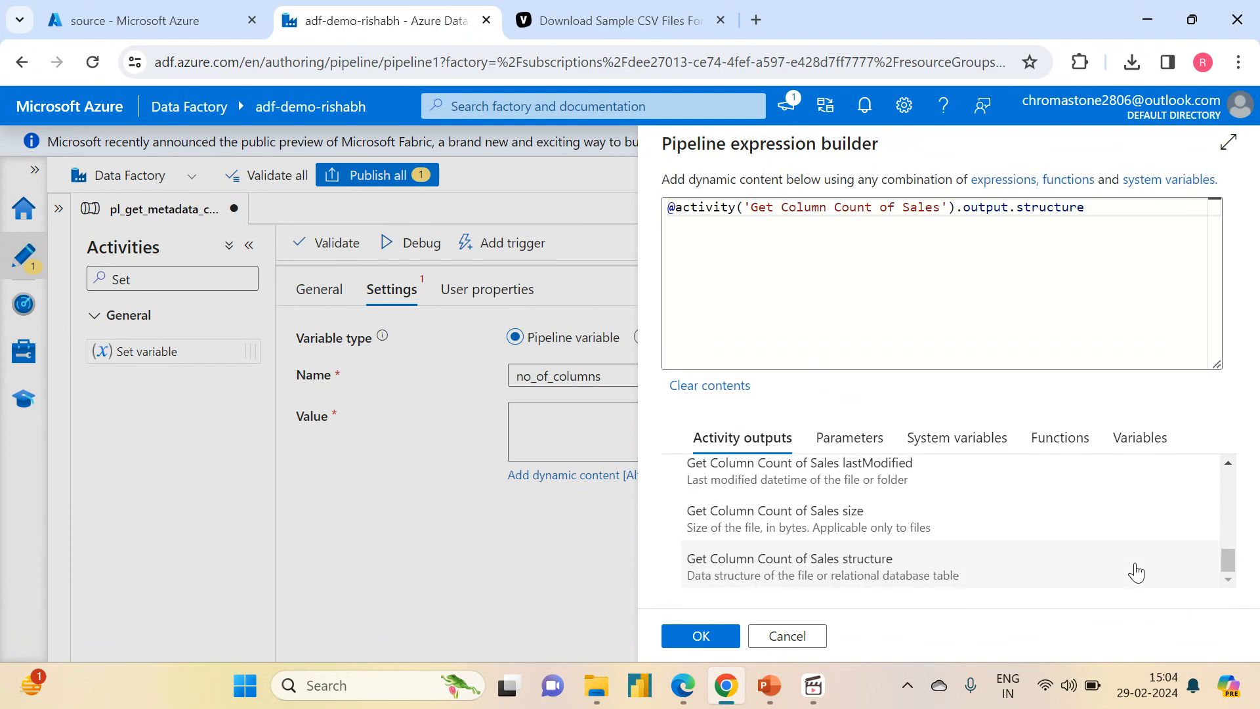
# Replace the expression with the columnCount output of Get Column Count of Sales and apply it as the variable's value
pyautogui.moveTo(1229, 559); pyautogui.dragTo(1228, 485)
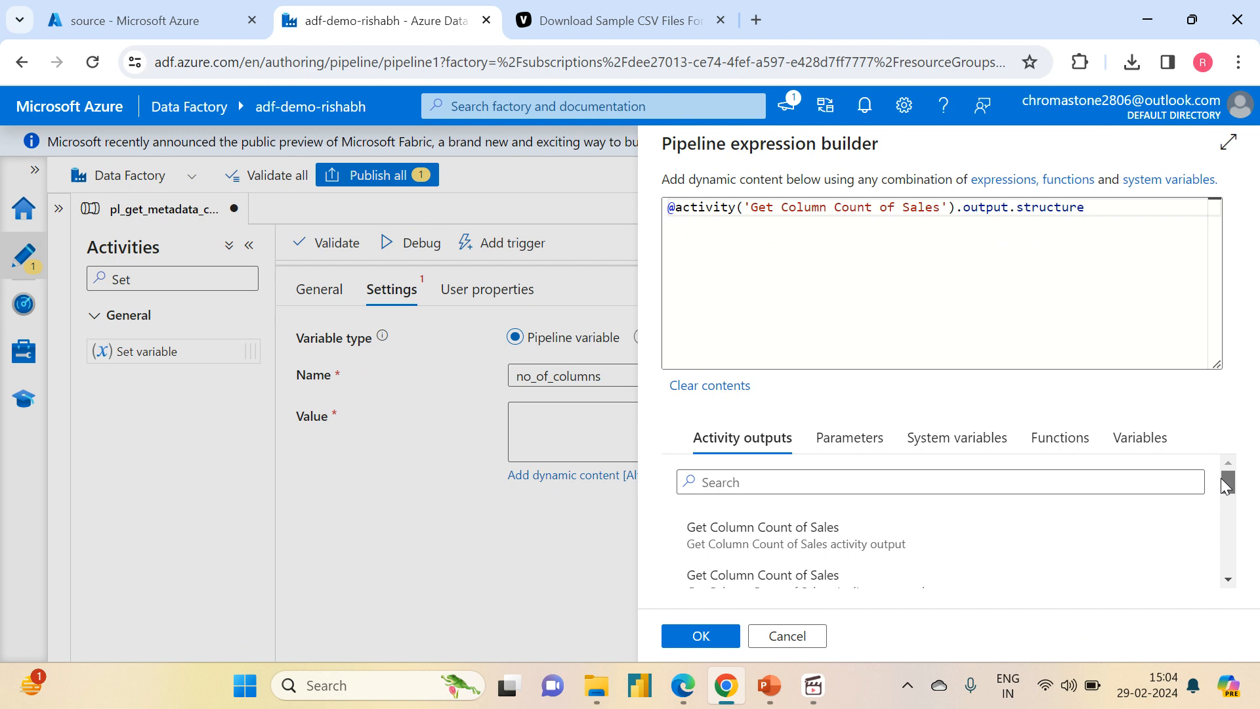
pyautogui.scroll(-3, 1222, 483)
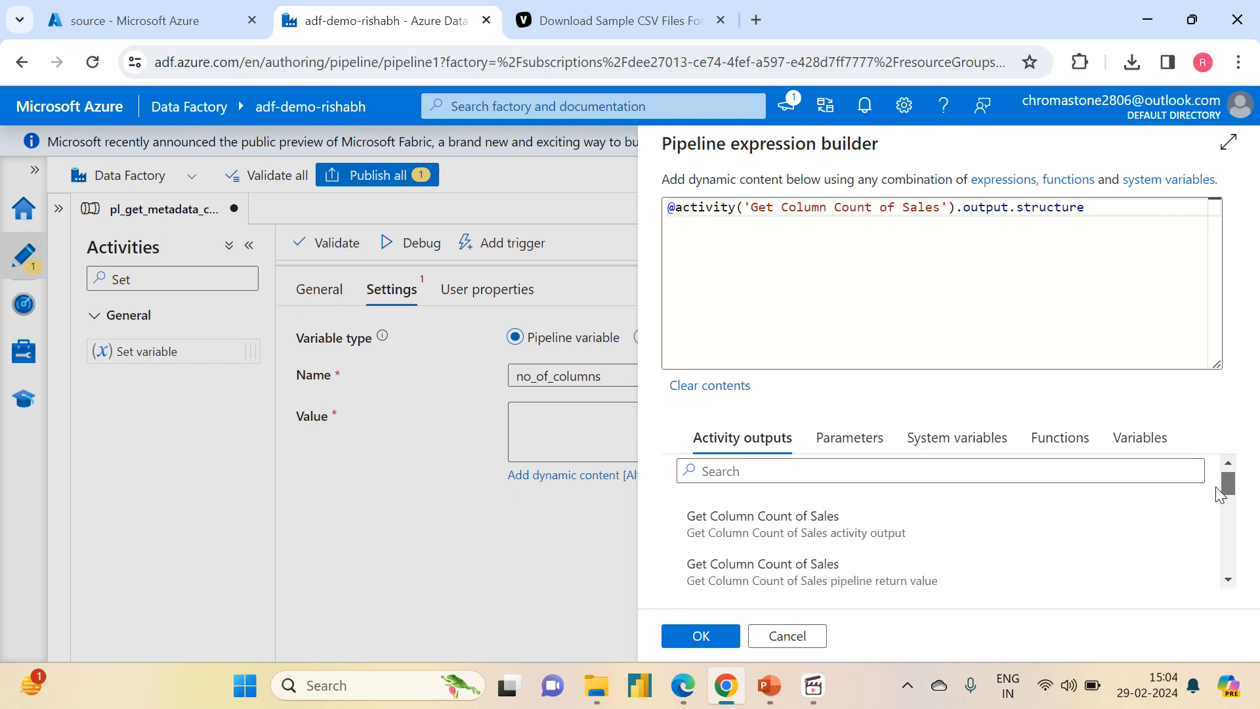
pyautogui.scroll(-1, 1207, 506)
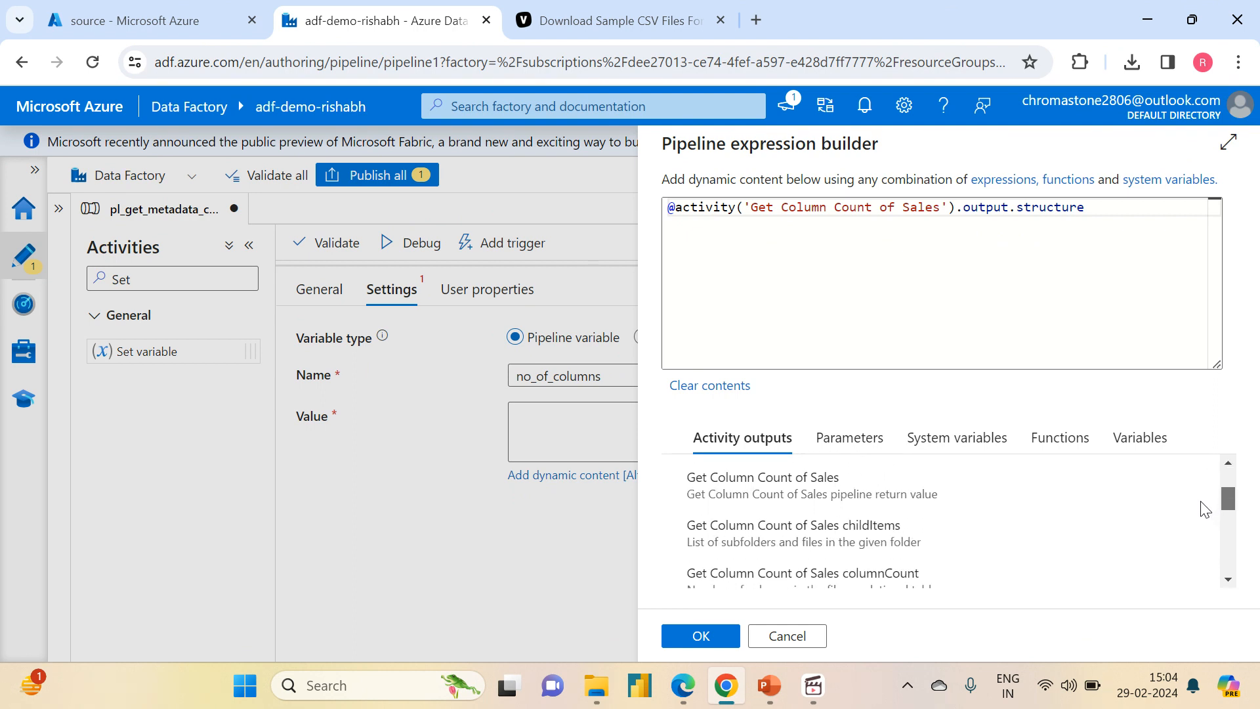
pyautogui.scroll(-1, 1204, 510)
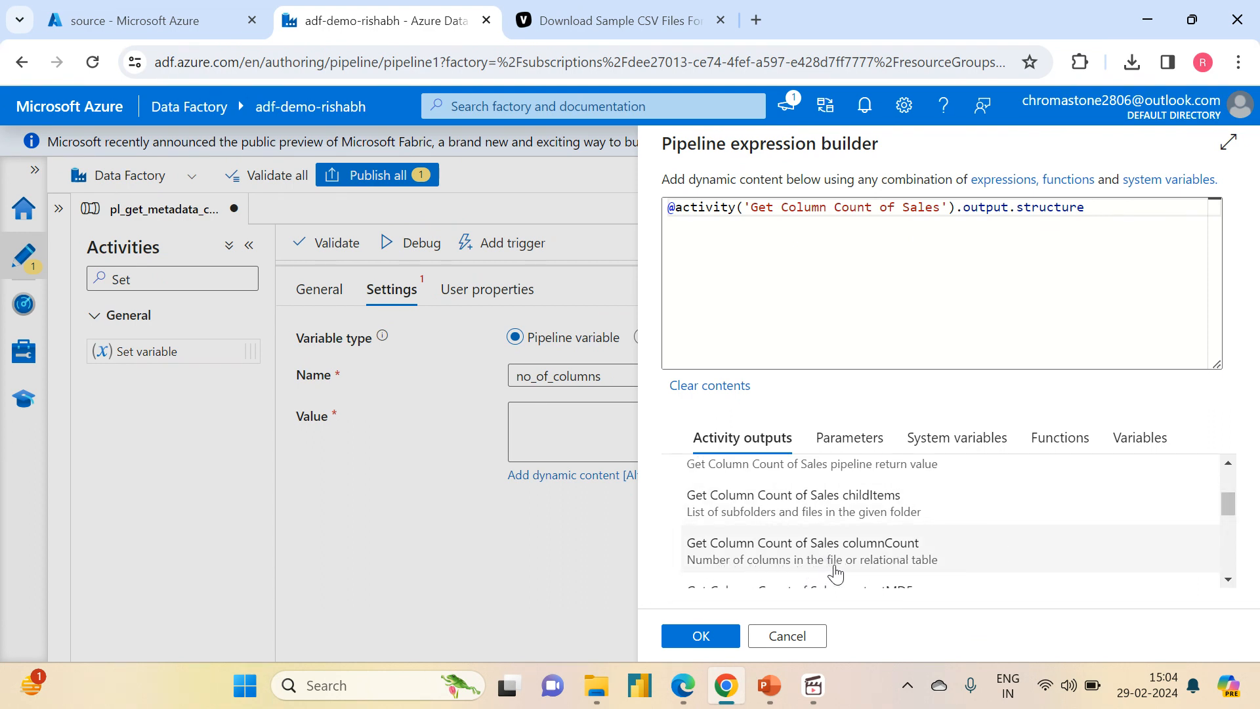
pyautogui.moveTo(1099, 207); pyautogui.dragTo(492, 226)
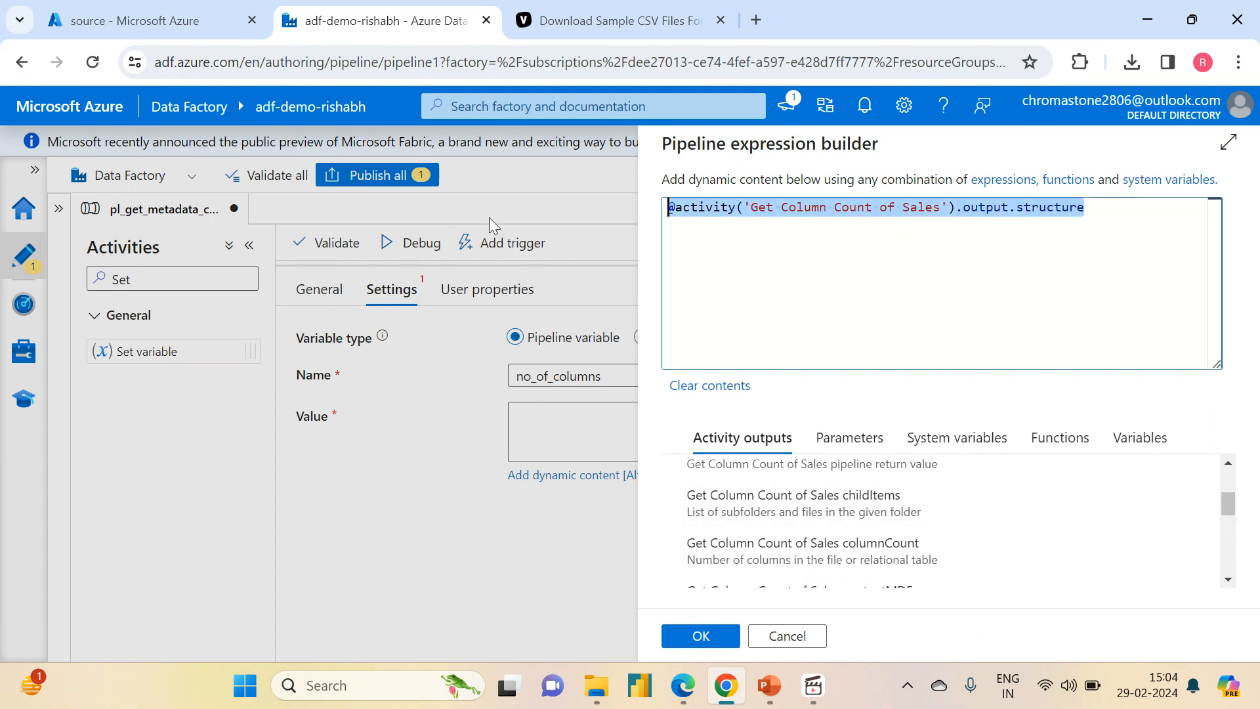
pyautogui.press('BackSpace')
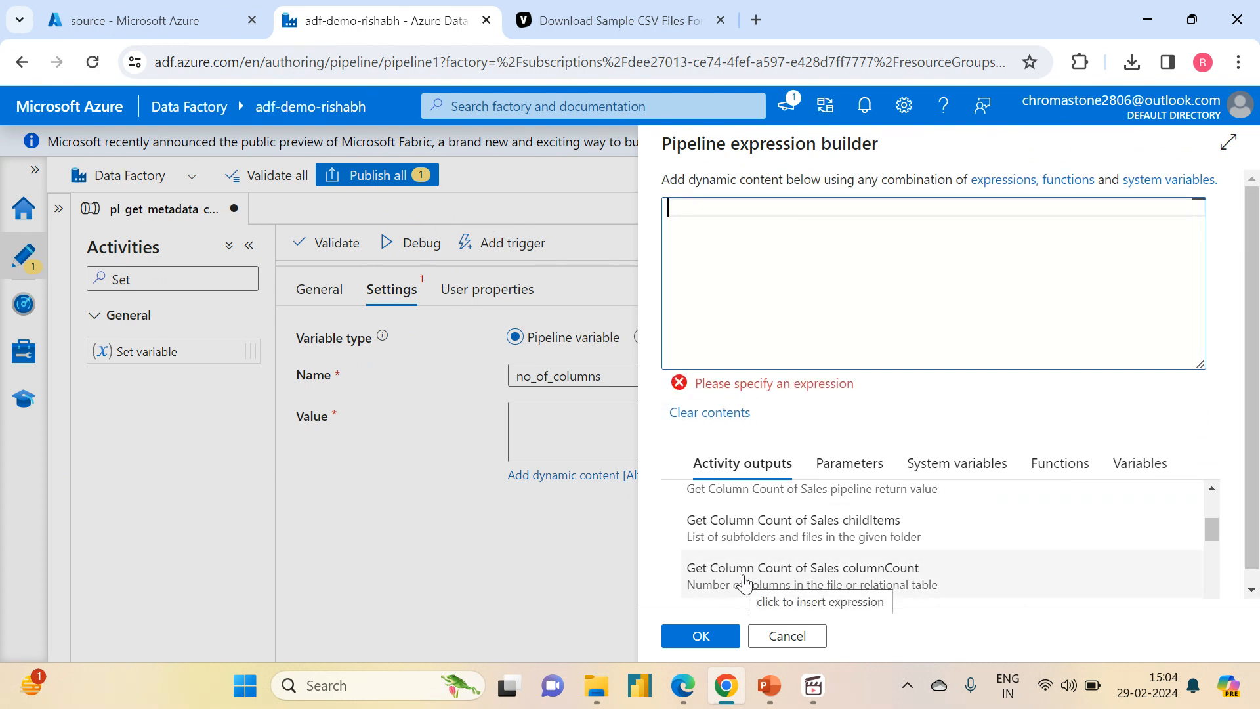
pyautogui.click(835, 576)
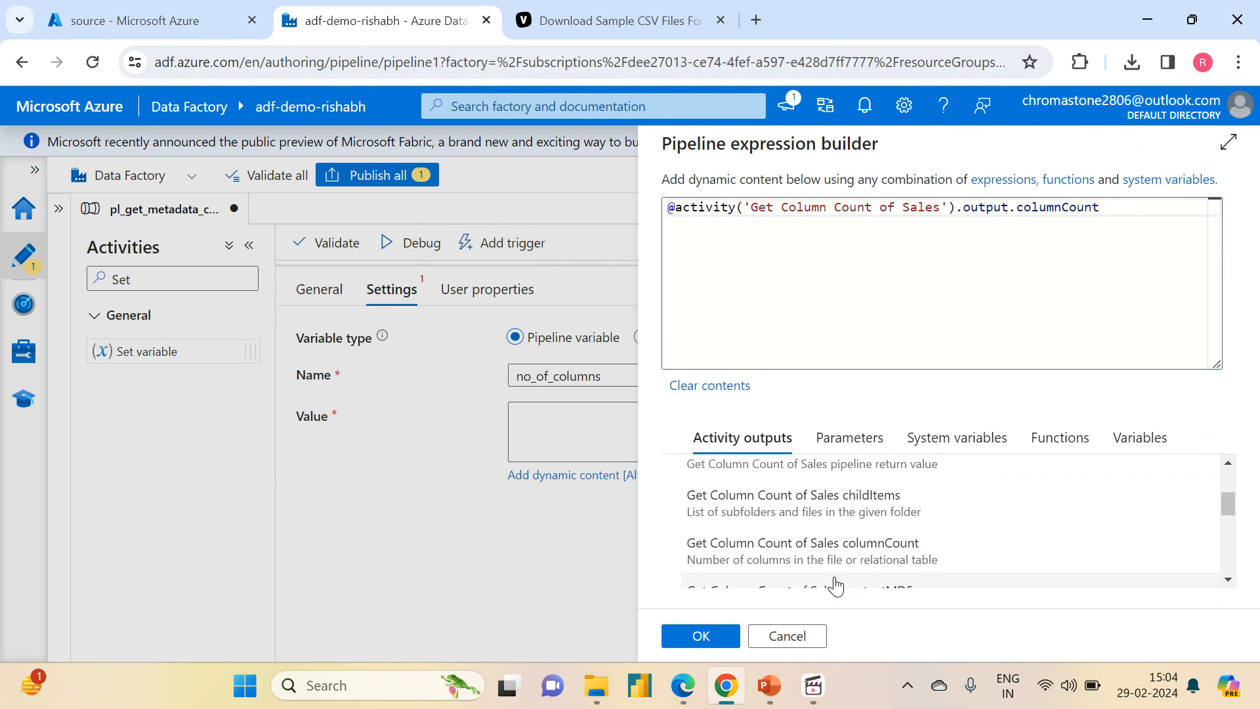
pyautogui.click(702, 633)
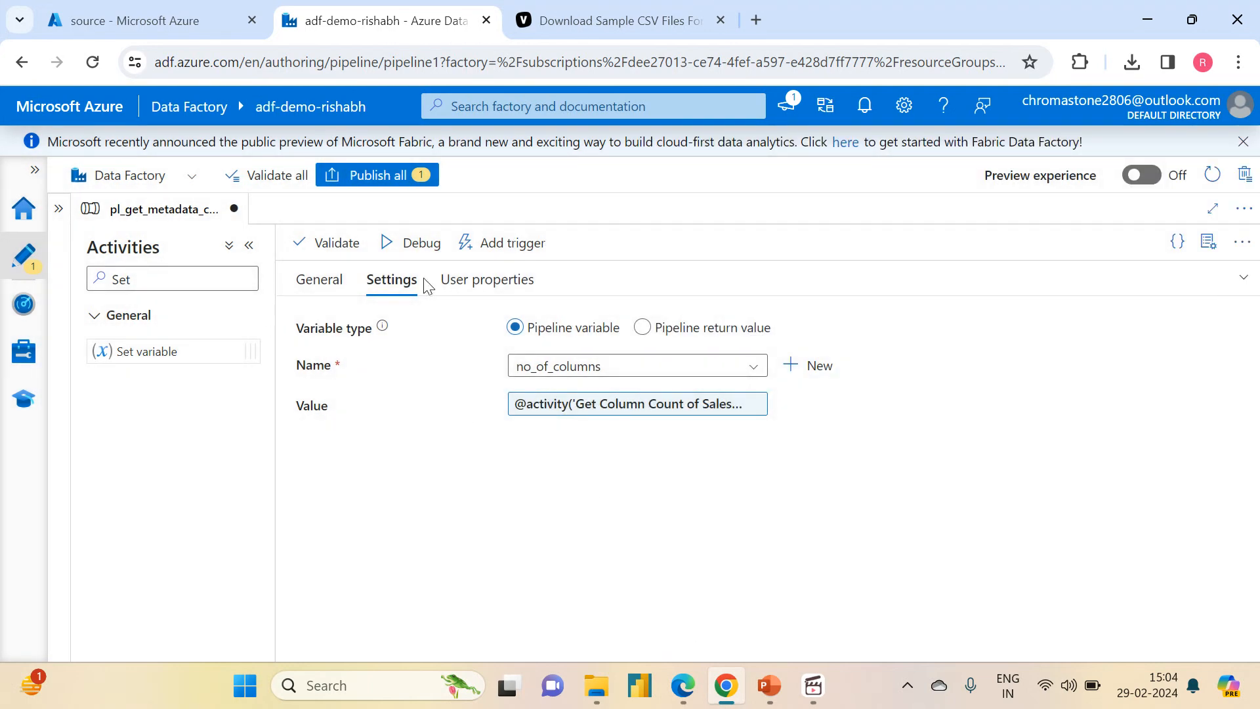
# Change the type of the pipeline variable no_of_columns to Integer
pyautogui.click(1242, 277)
pyautogui.click(458, 326)
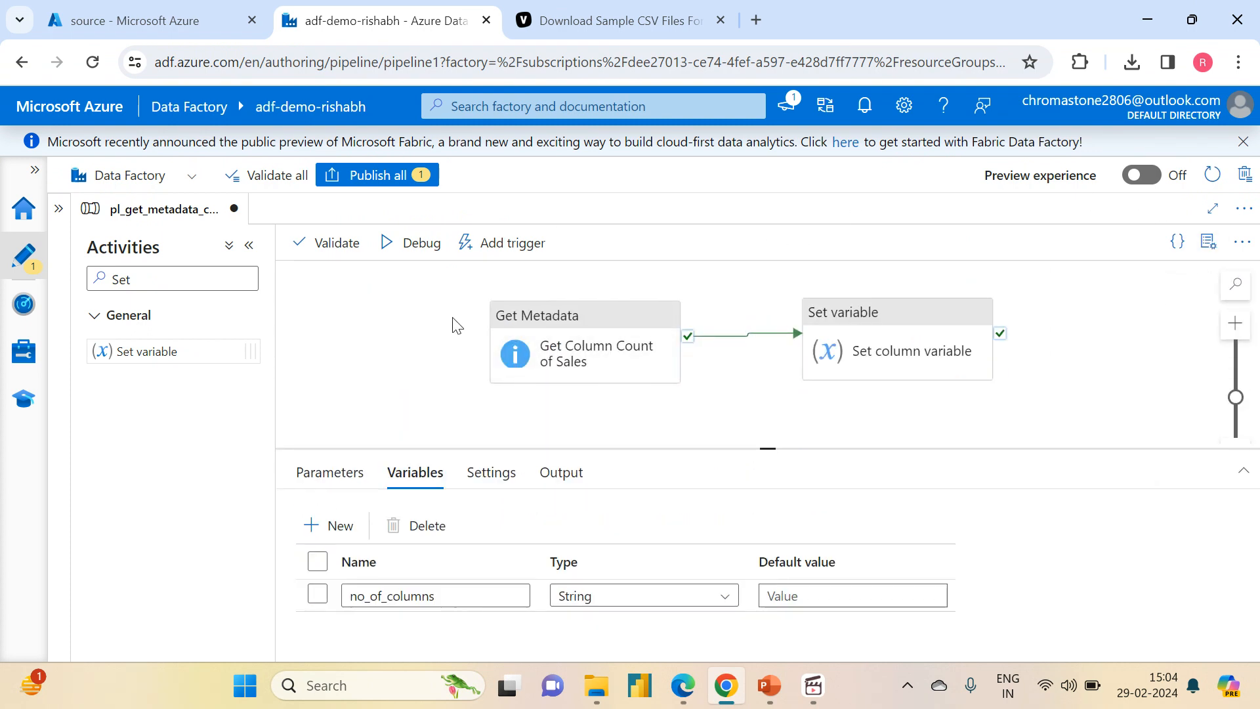
pyautogui.click(635, 598)
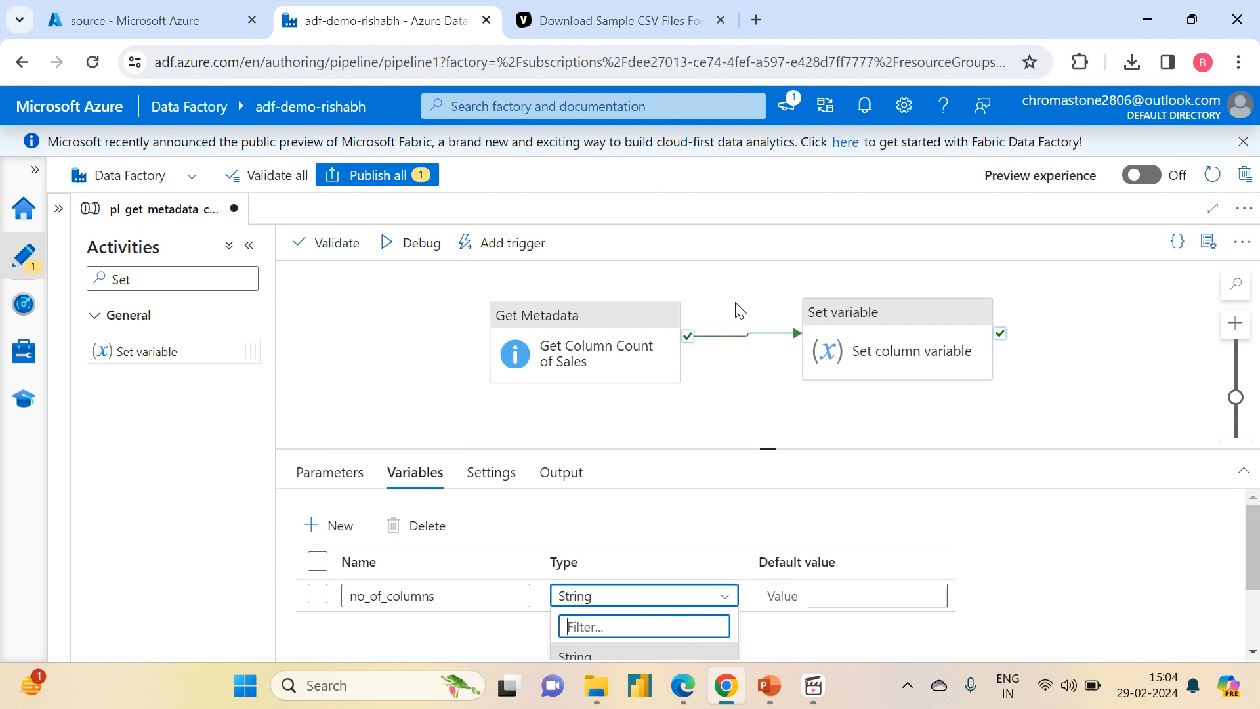
pyautogui.moveTo(766, 448); pyautogui.dragTo(752, 264)
pyautogui.click(572, 569)
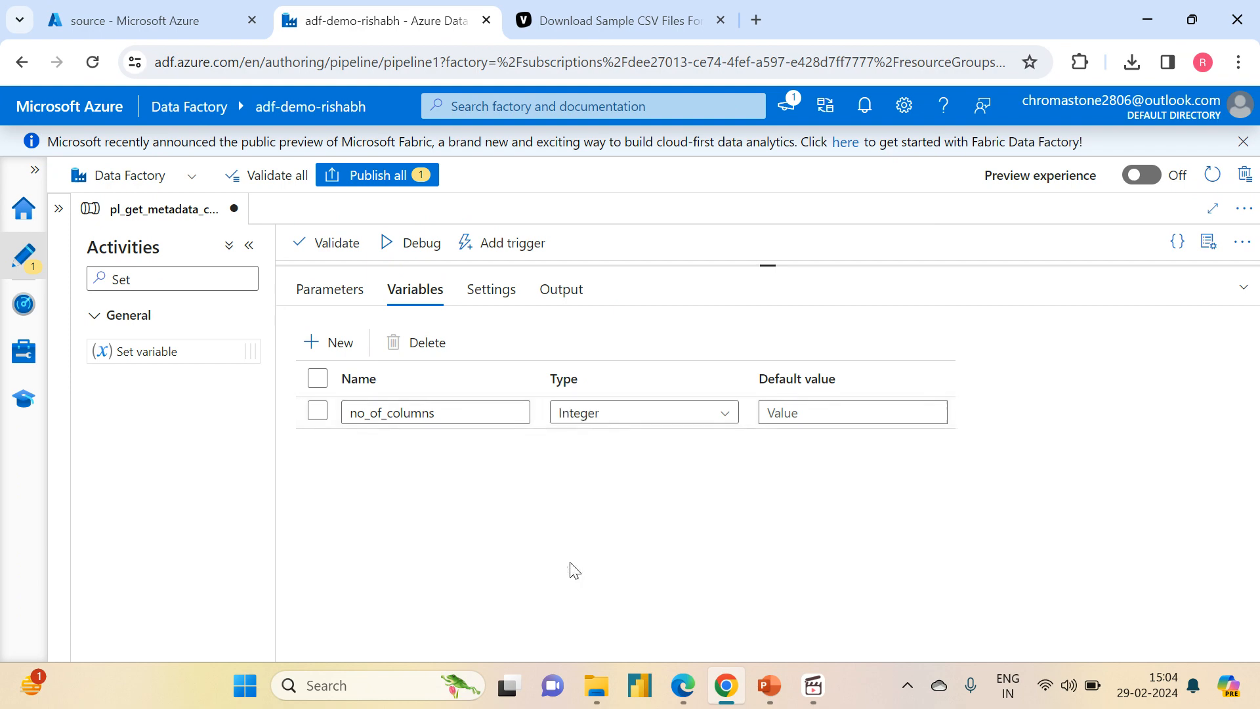
# Reselect no_of_columns as the pipeline variable in the Set column variable activity's settings
pyautogui.moveTo(773, 265)
pyautogui.mouseDown()
pyautogui.moveTo(769, 524)
pyautogui.moveTo(764, 263)
pyautogui.mouseUp()
pyautogui.click(832, 332)
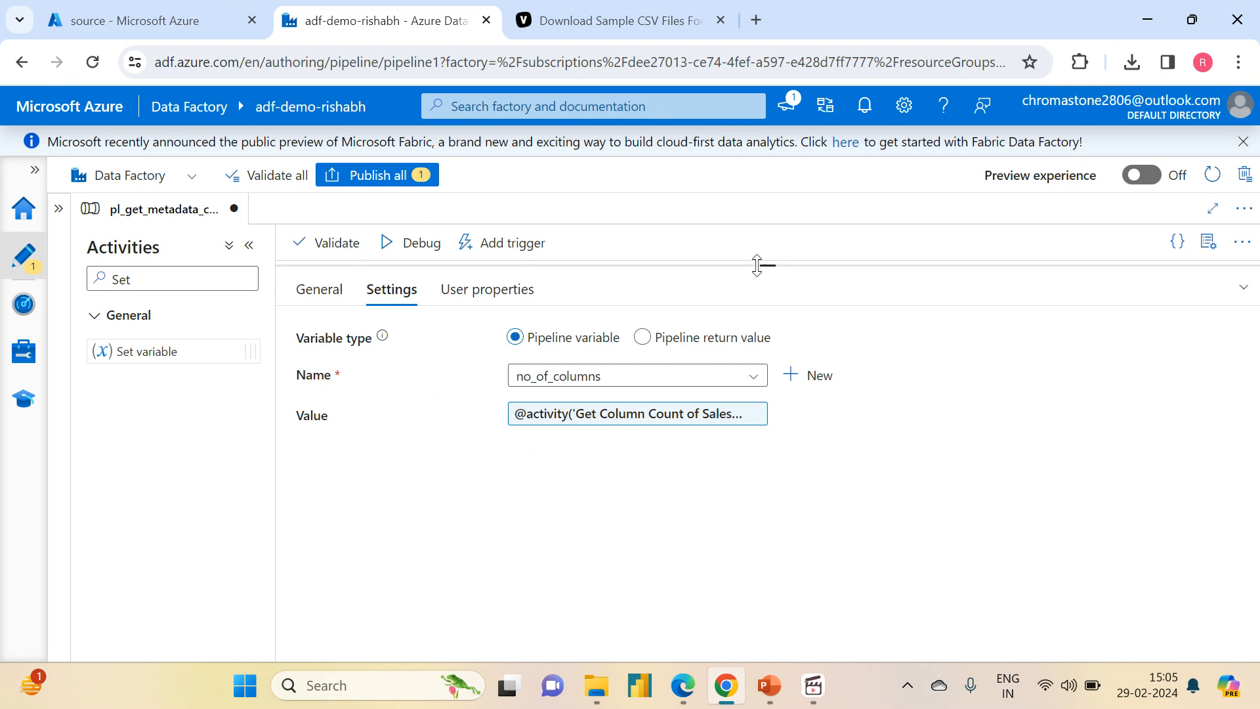
pyautogui.click(558, 382)
pyautogui.click(554, 402)
# Validate the pipeline and publish all pending changes
pyautogui.click(324, 248)
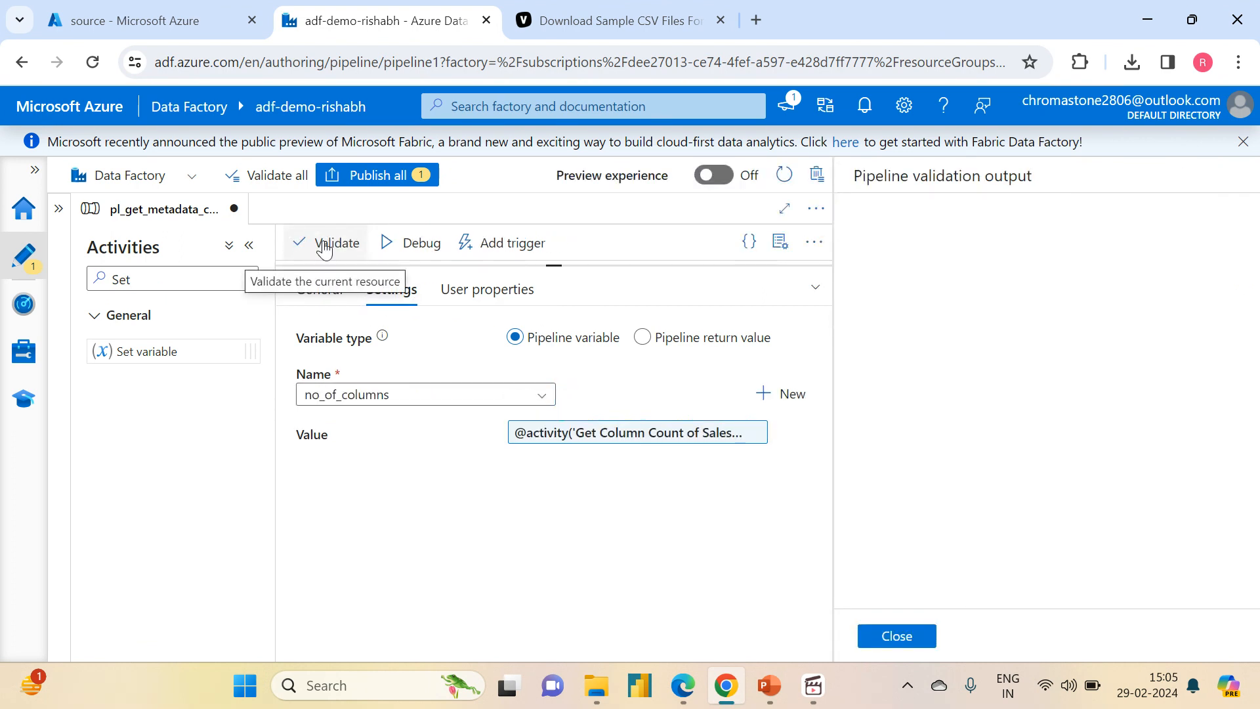
pyautogui.click(884, 638)
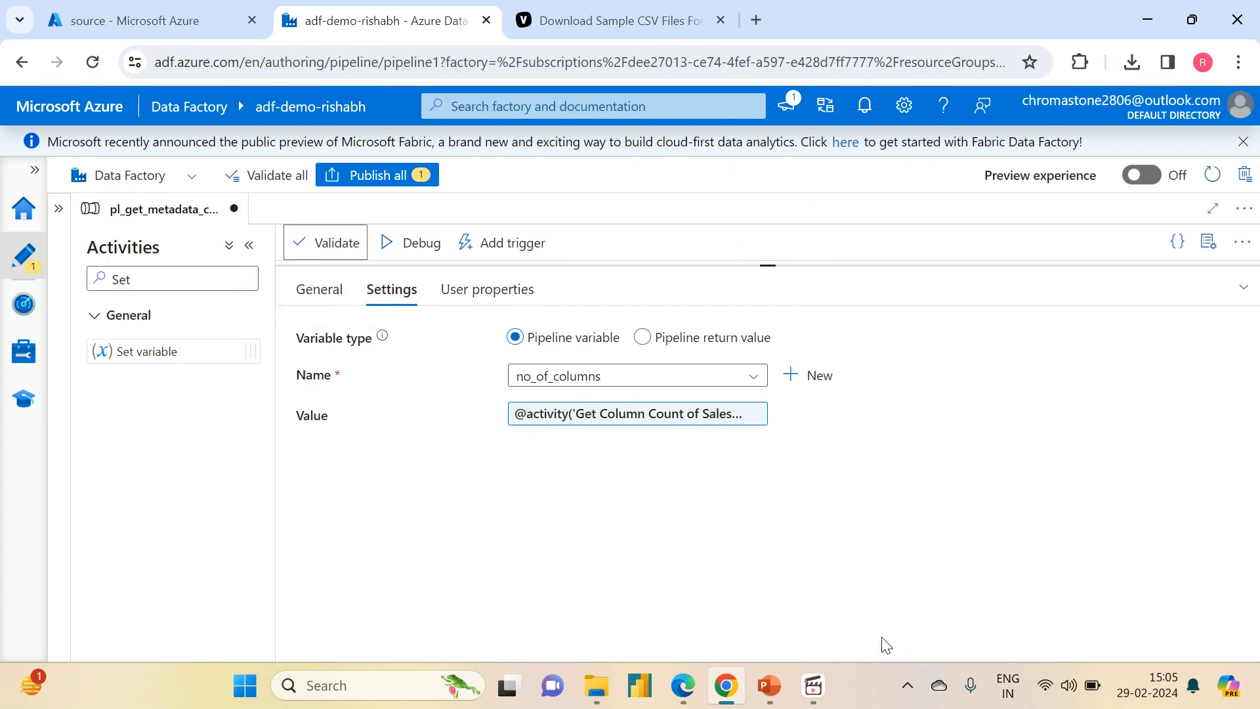
pyautogui.click(375, 173)
pyautogui.click(689, 634)
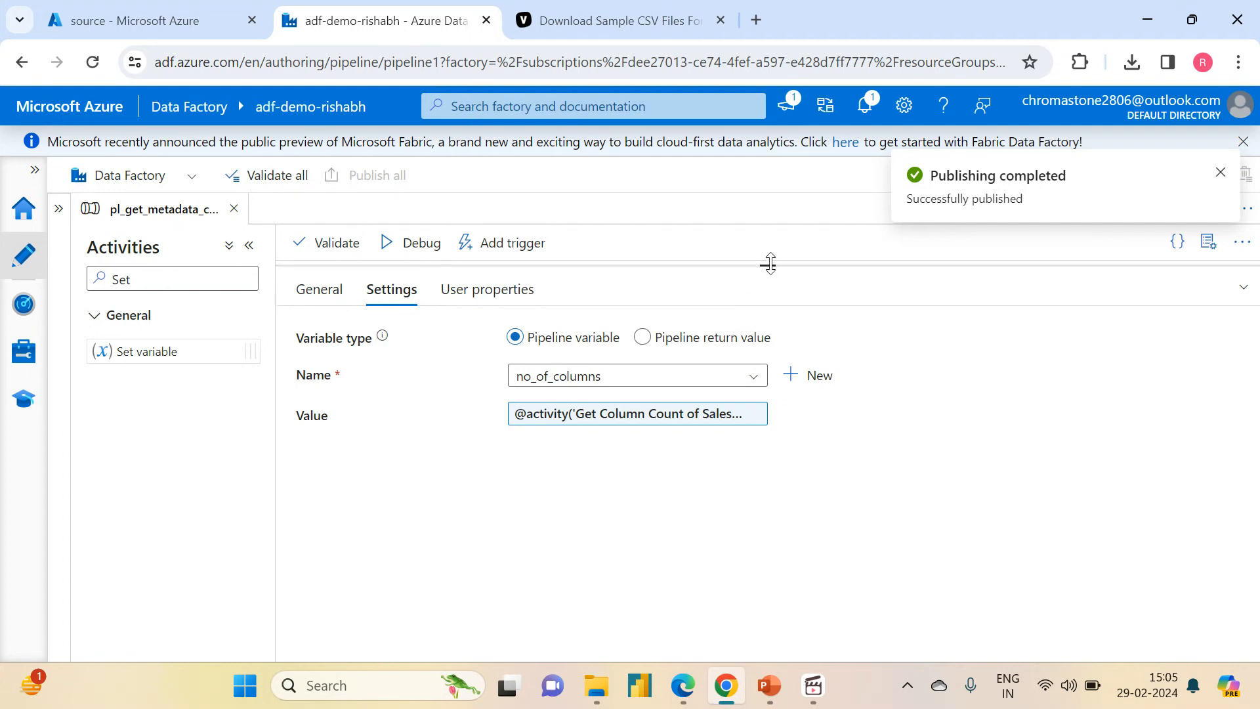
# Trigger the published pipeline to run immediately and open the monitoring view of that run
pyautogui.click(436, 332)
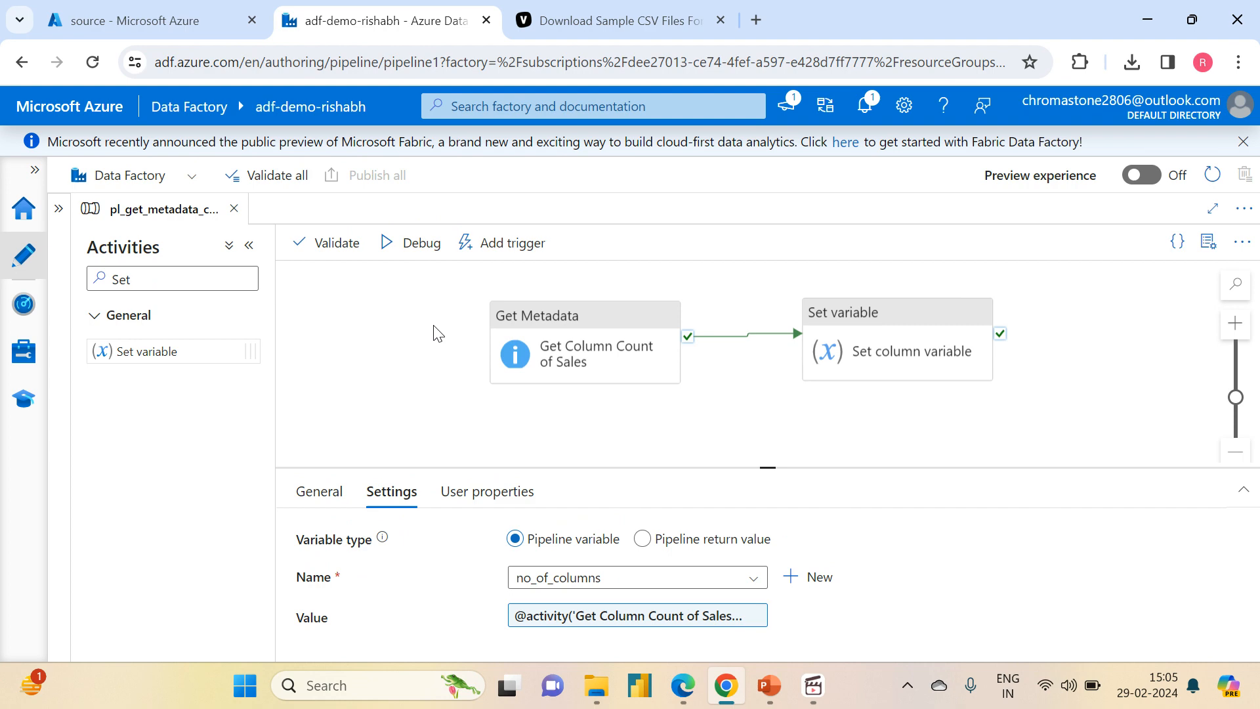
pyautogui.click(501, 244)
pyautogui.click(504, 275)
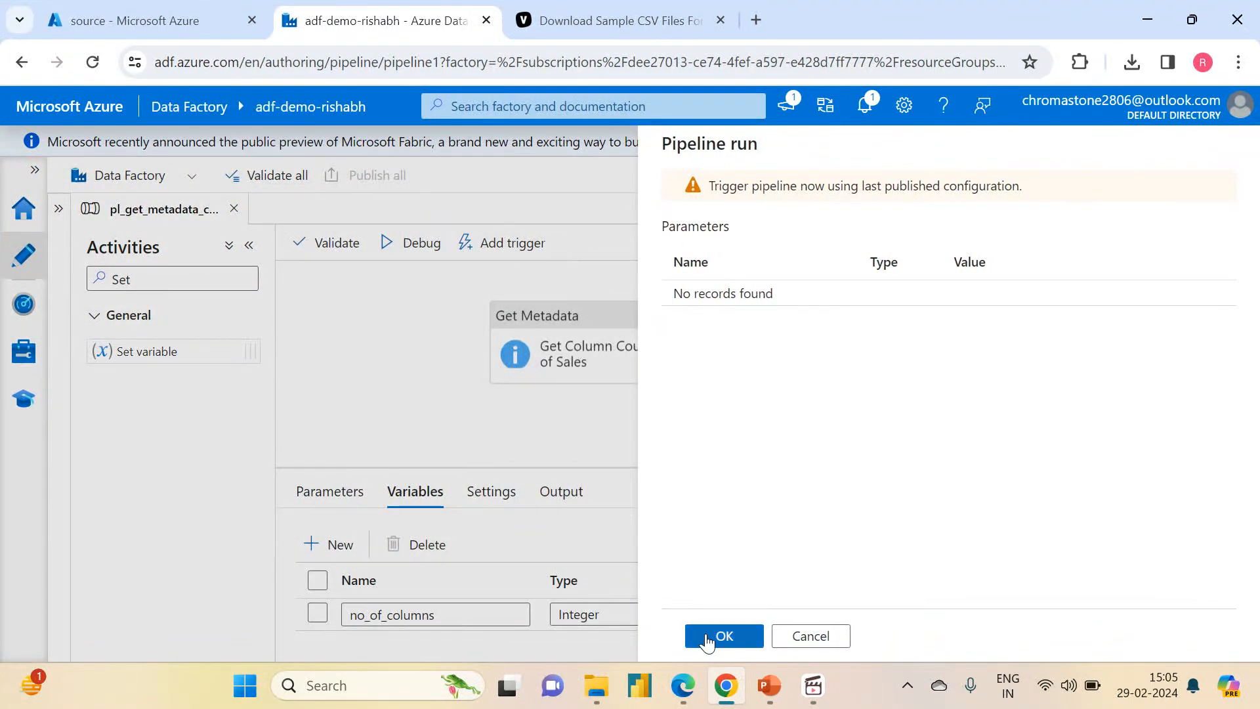
pyautogui.click(722, 636)
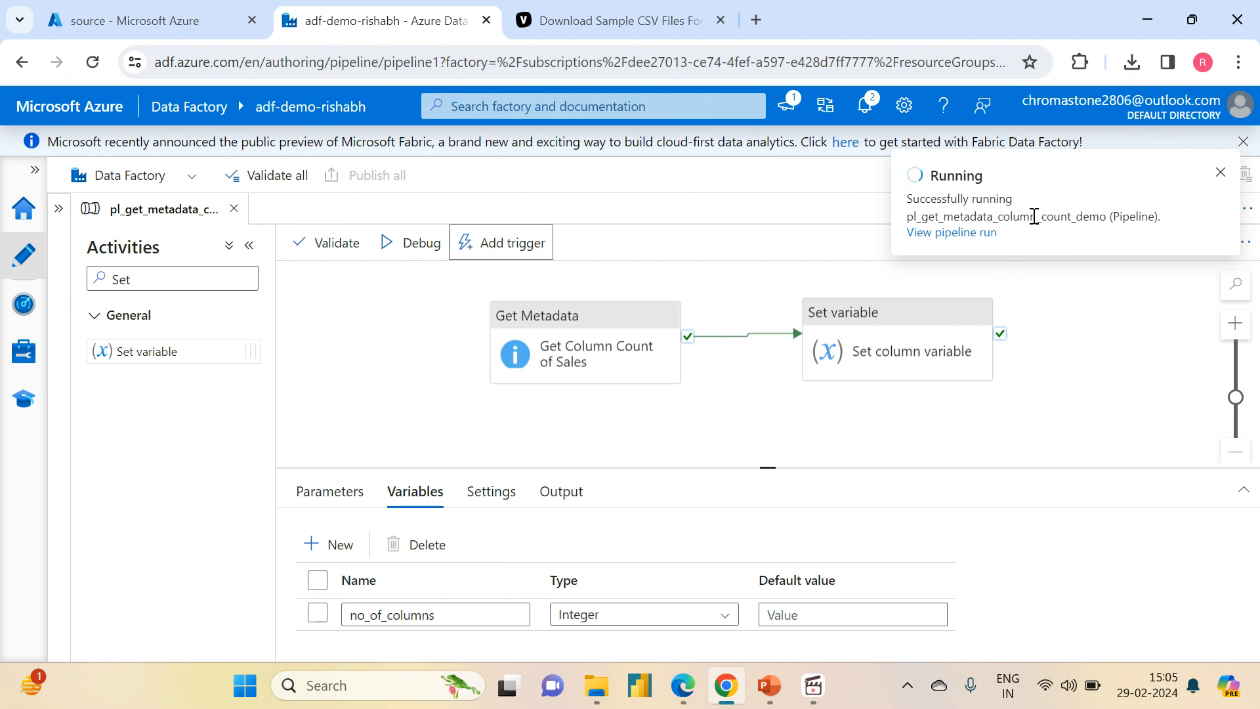
pyautogui.click(963, 233)
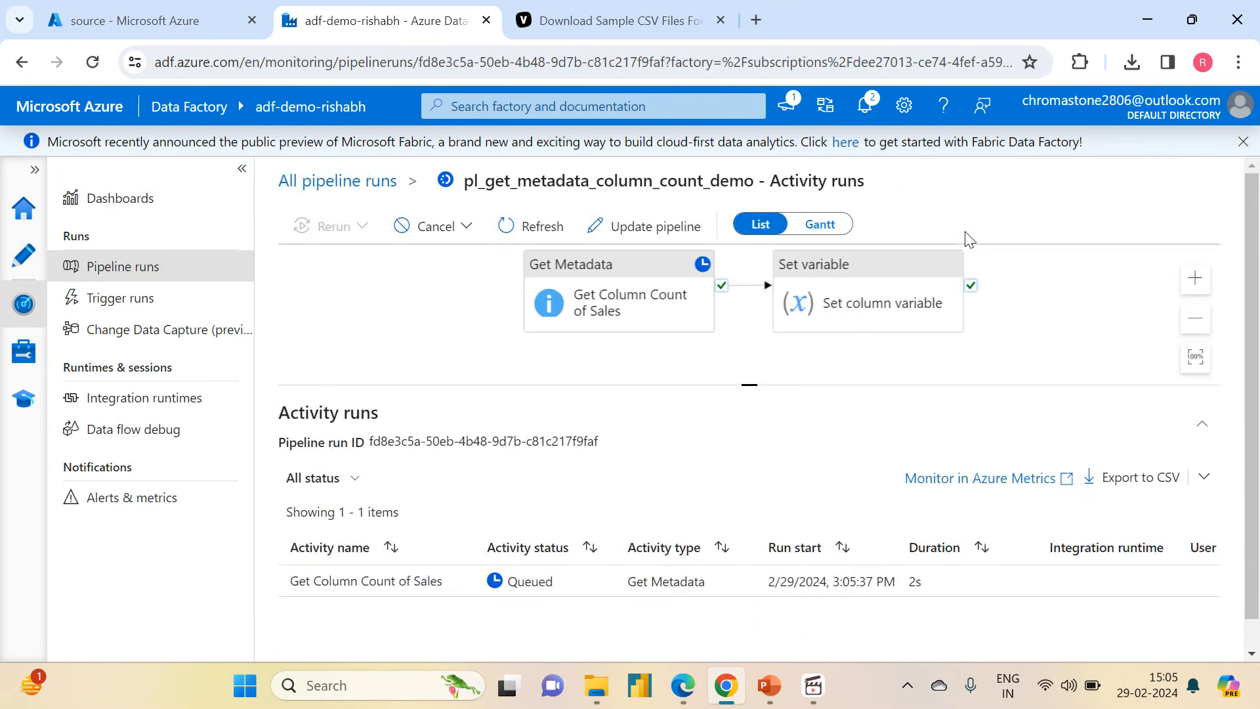
# Refresh the activity runs, and reopen the pl_get_metadata_column_count_demo run from the list of all pipeline runs
pyautogui.click(539, 224)
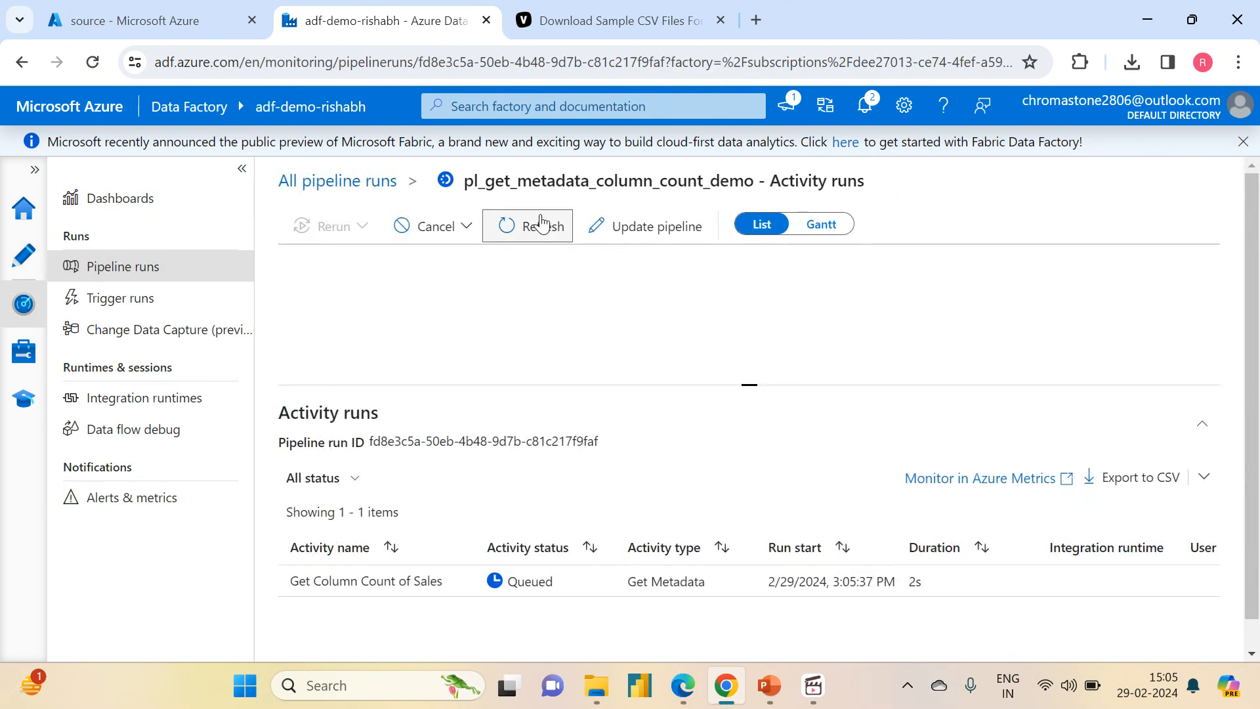
pyautogui.click(540, 224)
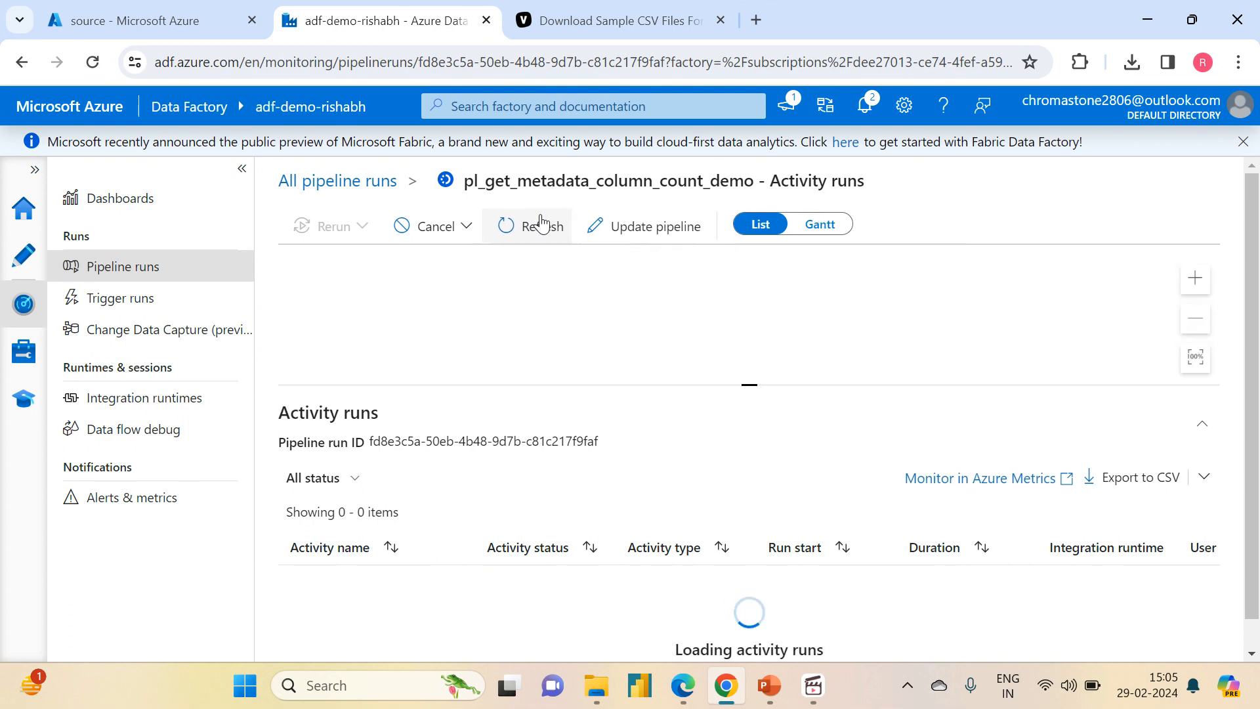
pyautogui.click(539, 224)
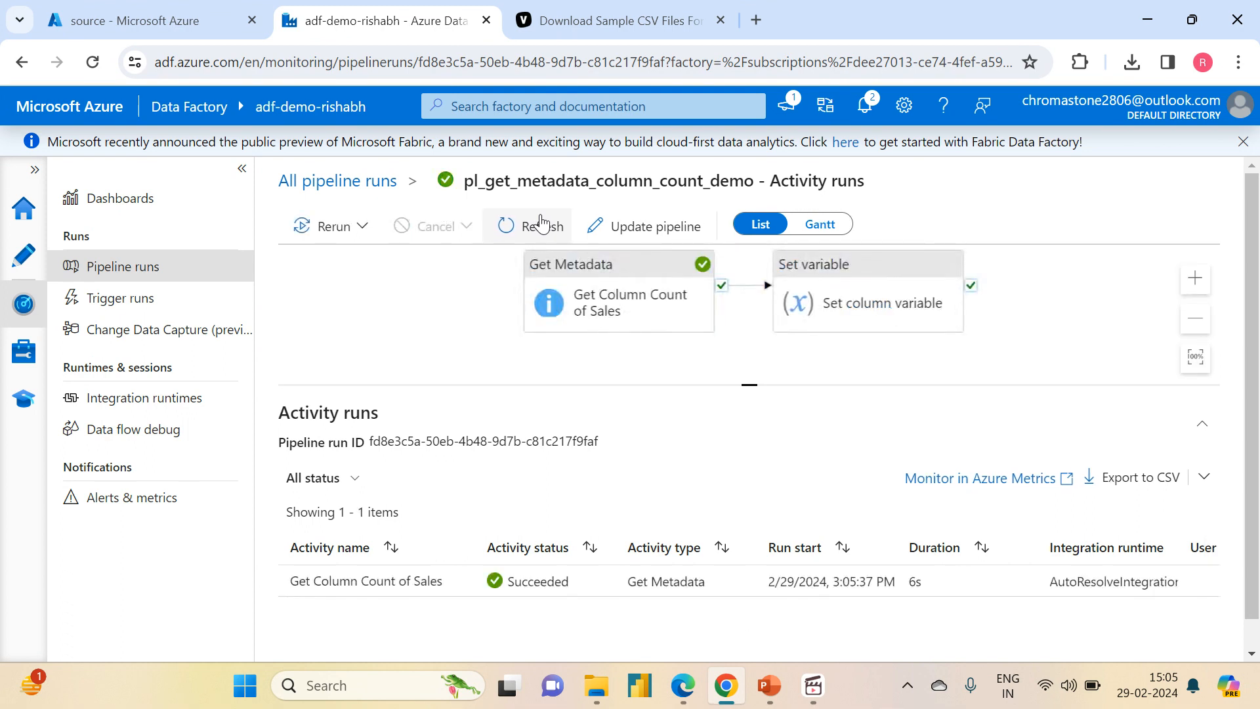
pyautogui.click(539, 225)
pyautogui.click(539, 225)
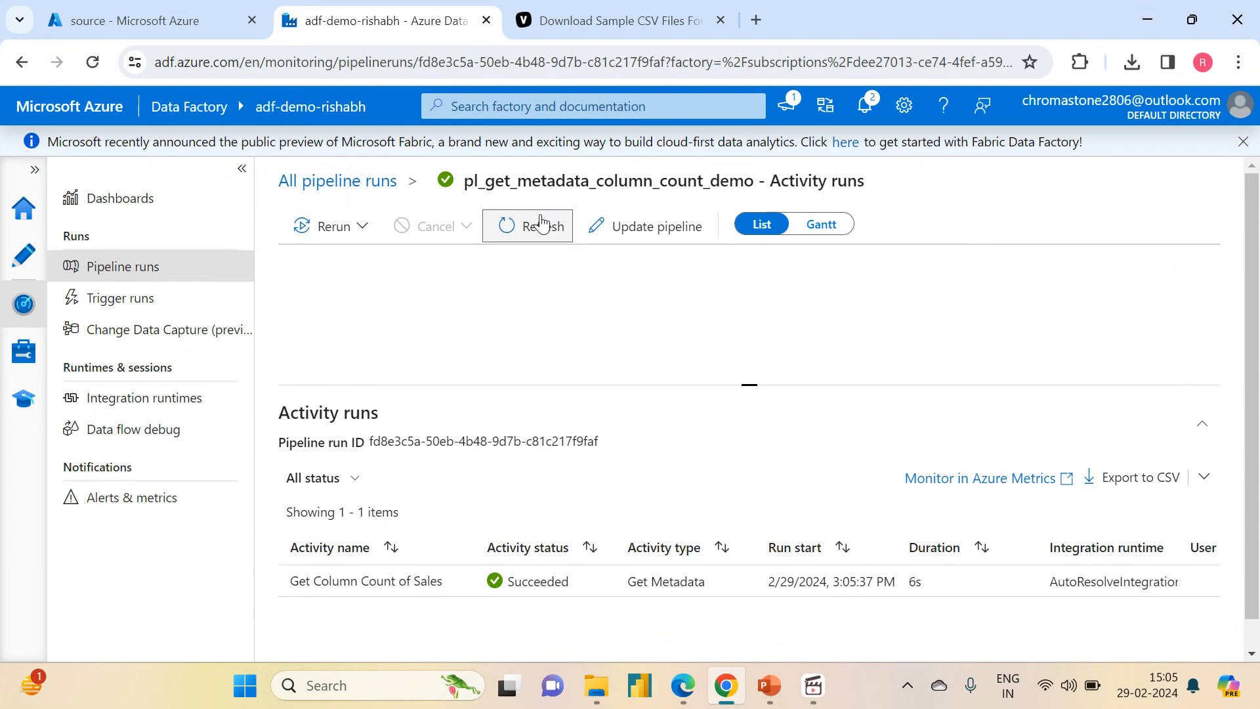
pyautogui.click(339, 179)
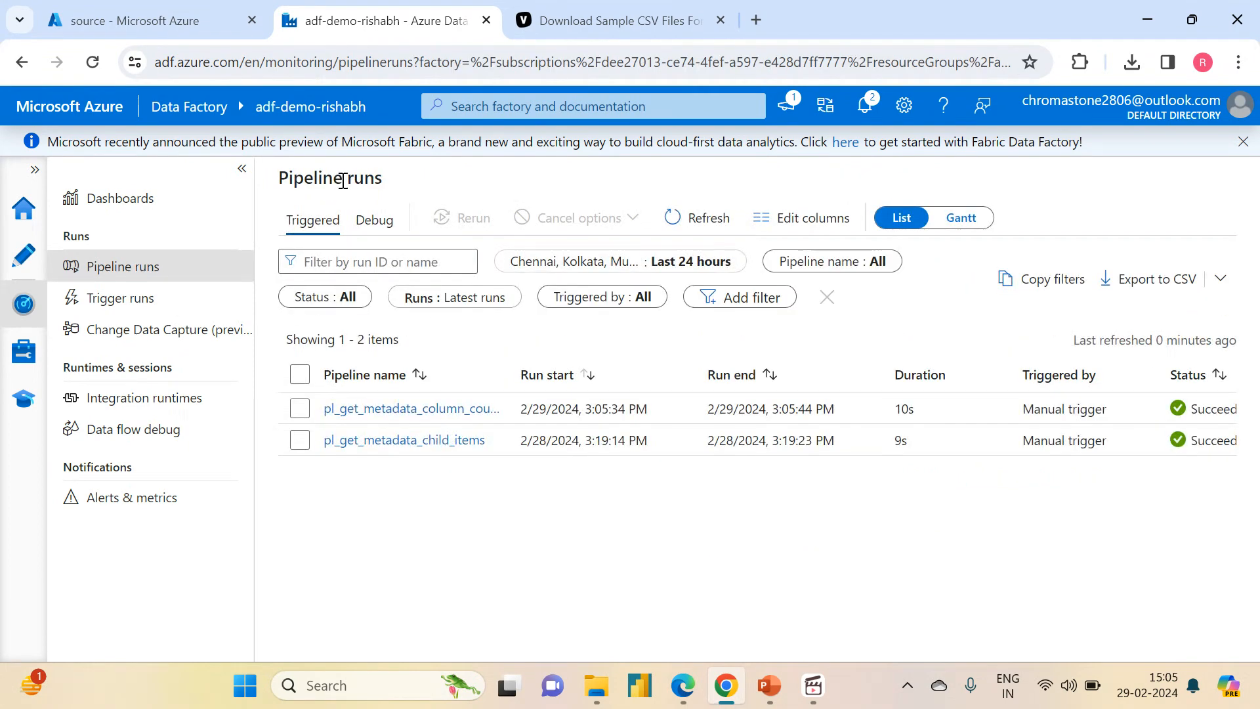
pyautogui.click(380, 410)
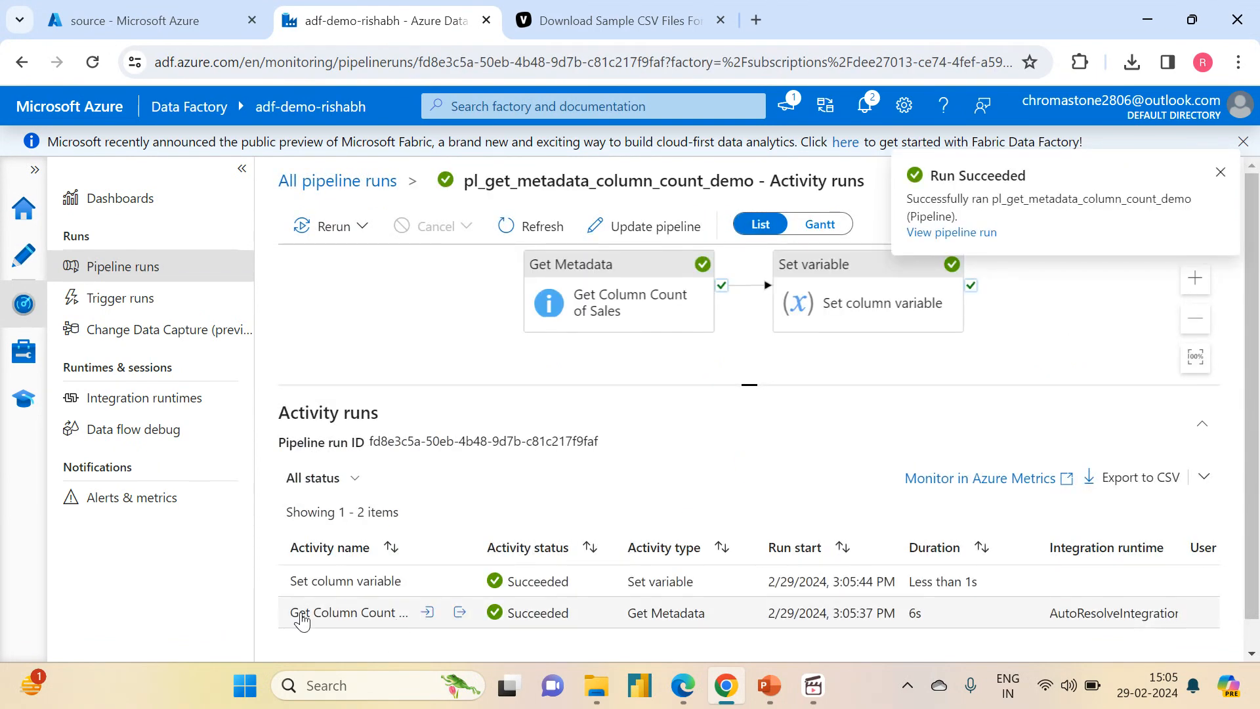
# Examine the exists and columnCount values in the output of the Get Column Count of Sales activity run
pyautogui.moveTo(324, 630)
pyautogui.click(460, 613)
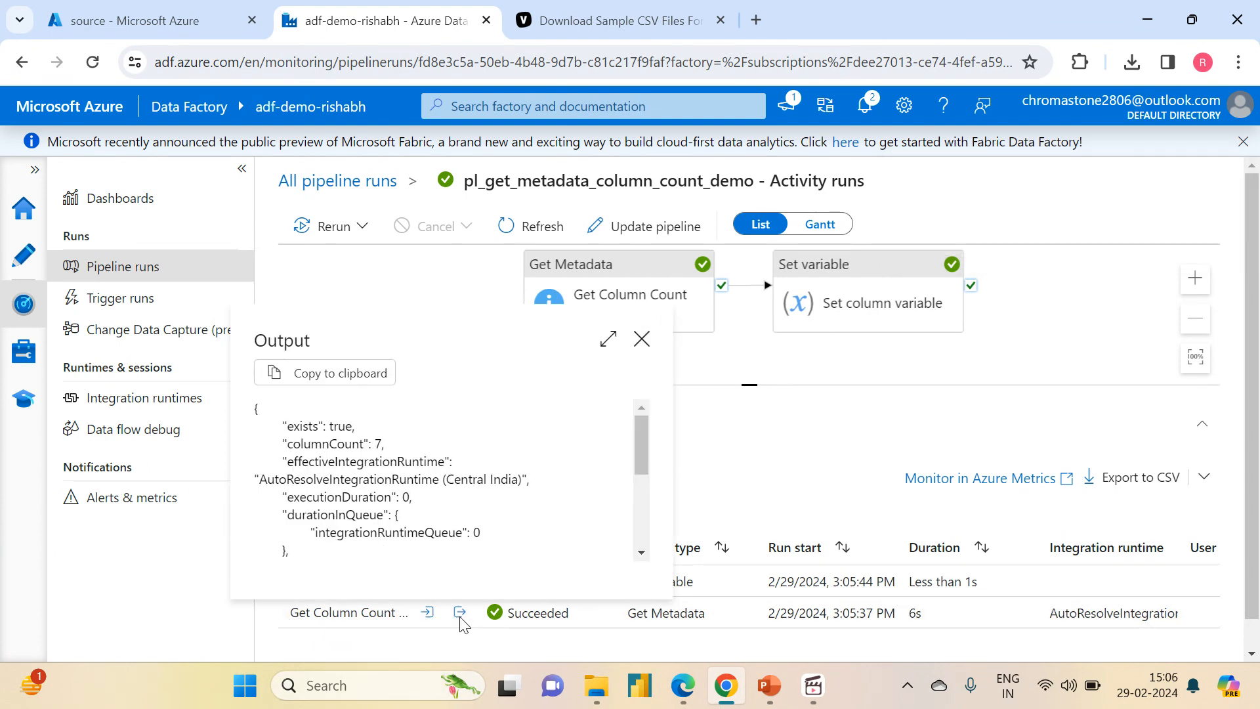
pyautogui.moveTo(639, 443)
pyautogui.mouseDown()
pyautogui.moveTo(638, 542)
pyautogui.moveTo(629, 433)
pyautogui.mouseUp()
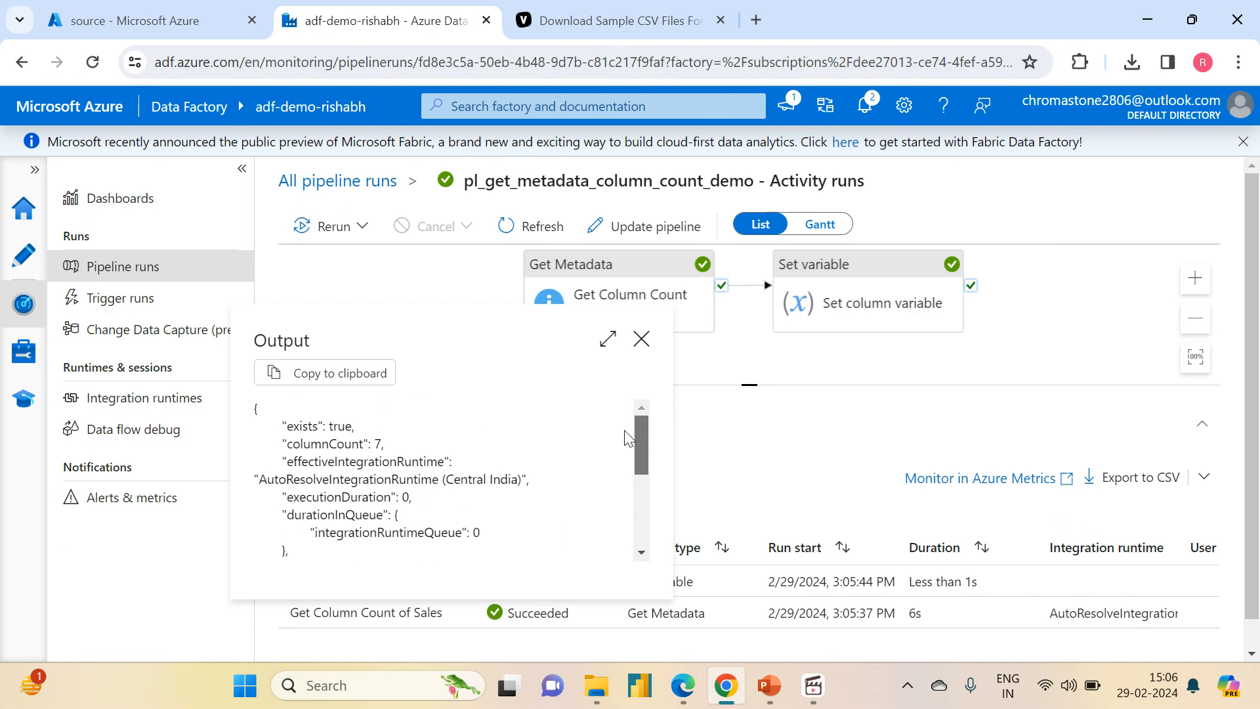
pyautogui.moveTo(292, 426); pyautogui.dragTo(367, 430)
pyautogui.click(290, 444)
pyautogui.moveTo(289, 444); pyautogui.dragTo(398, 444)
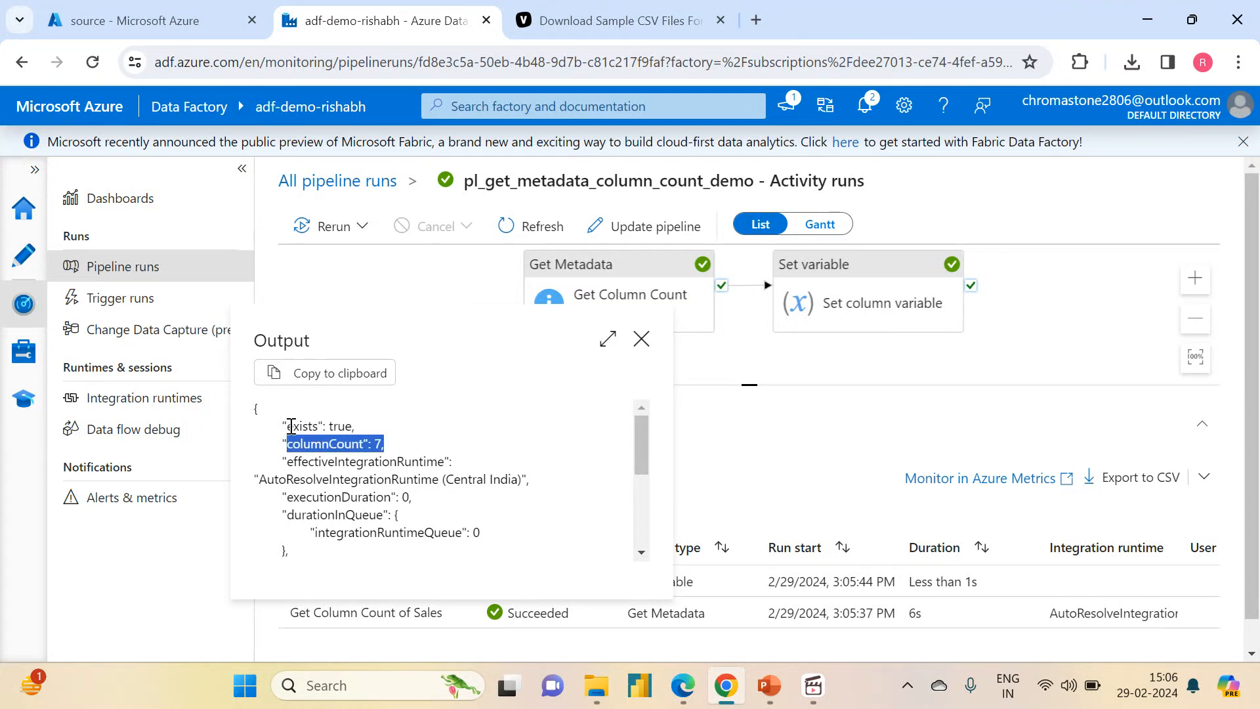
pyautogui.click(631, 343)
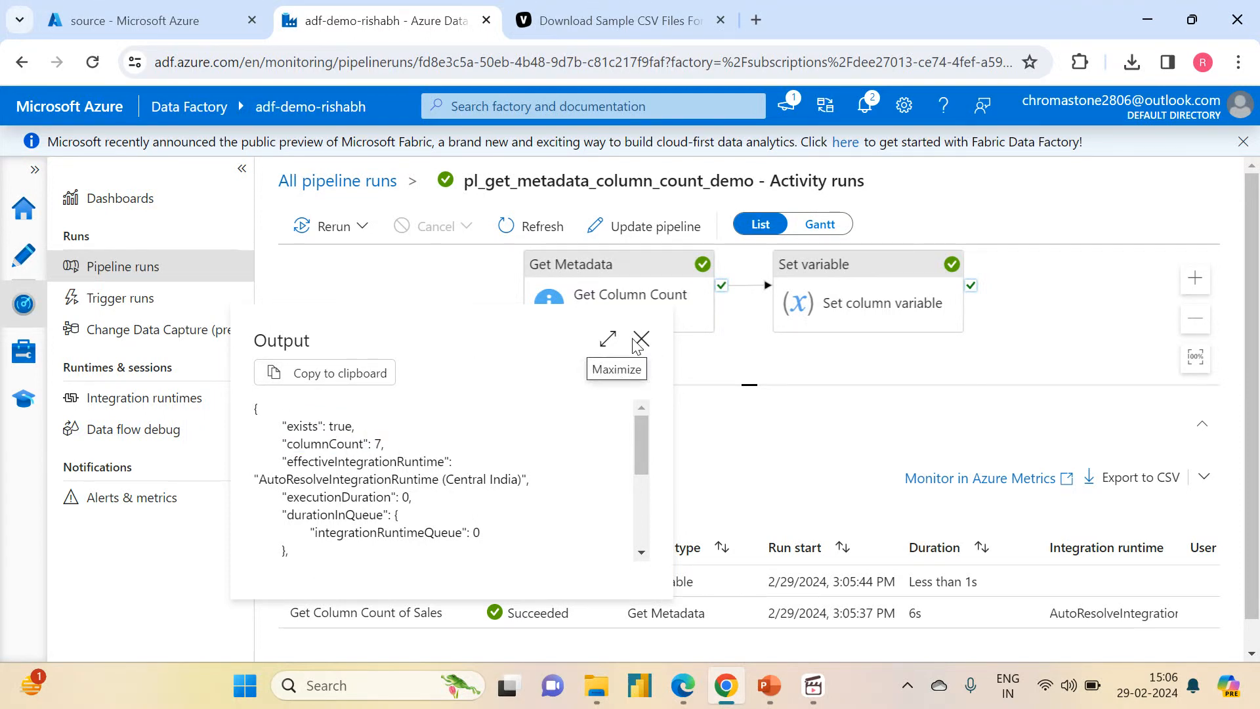
pyautogui.click(641, 344)
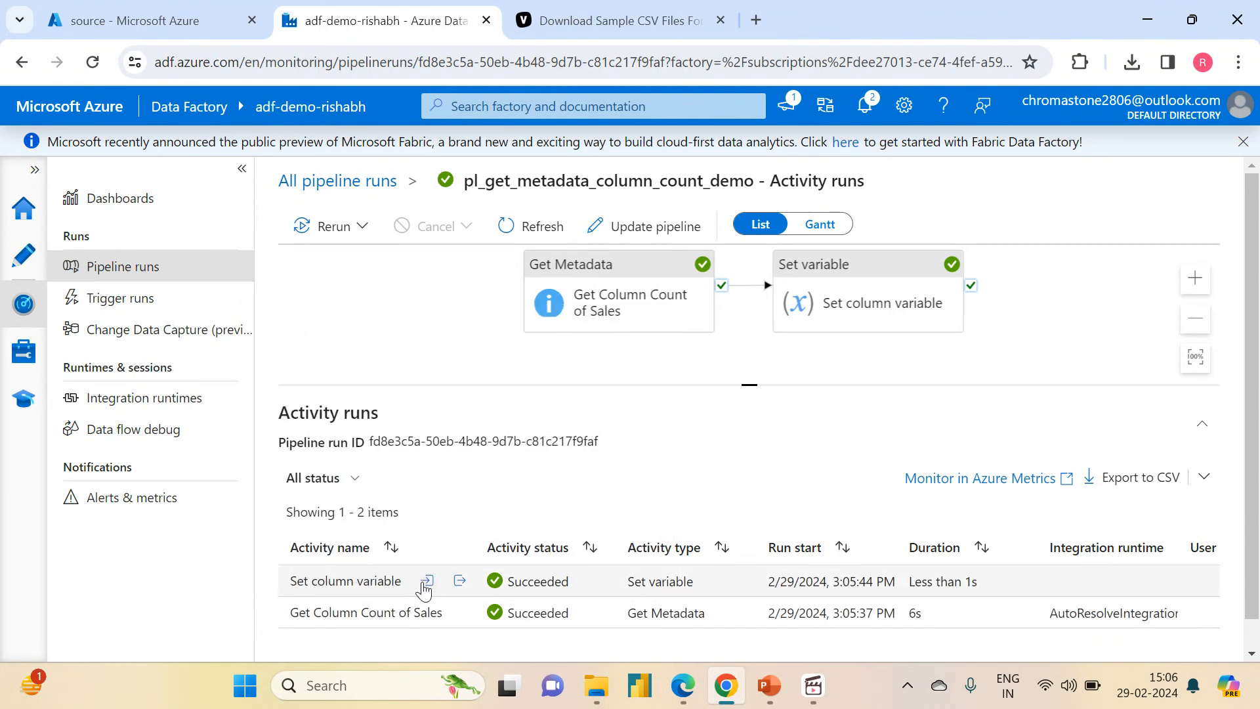
# Inspect the input of the Set column variable run and compare it with the columns of the Sales file in Downloads
pyautogui.click(428, 582)
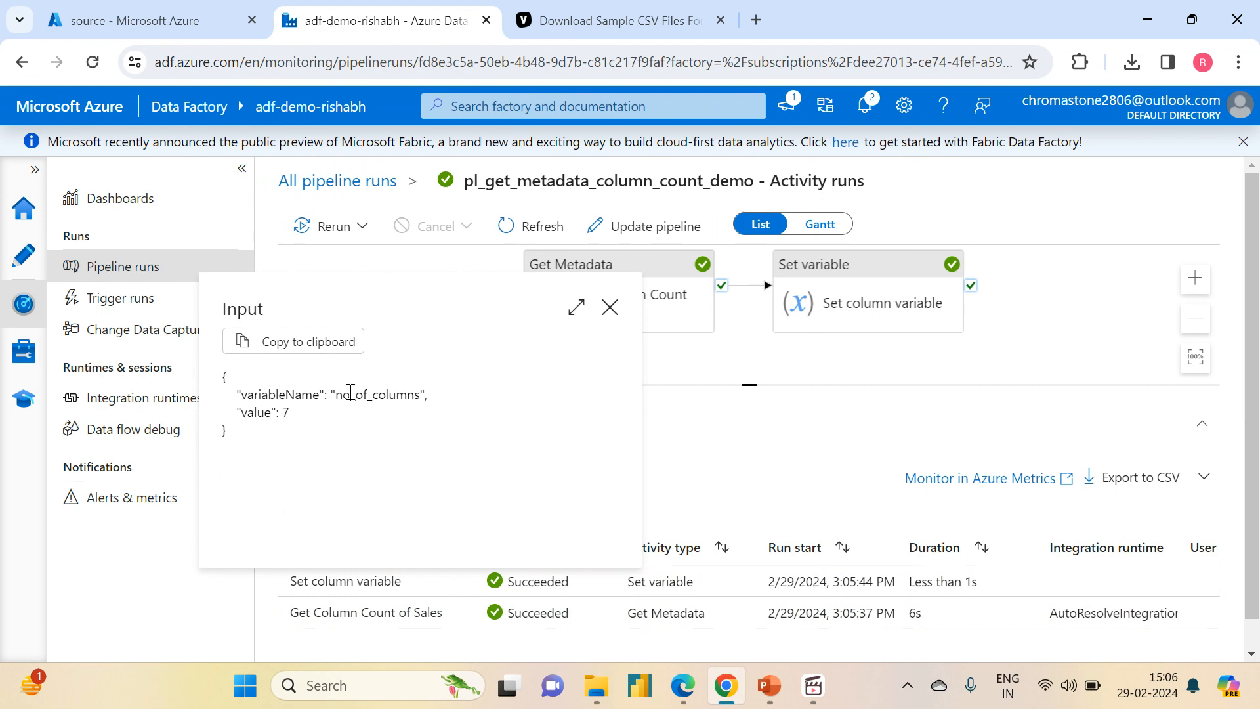
pyautogui.doubleClick(349, 392)
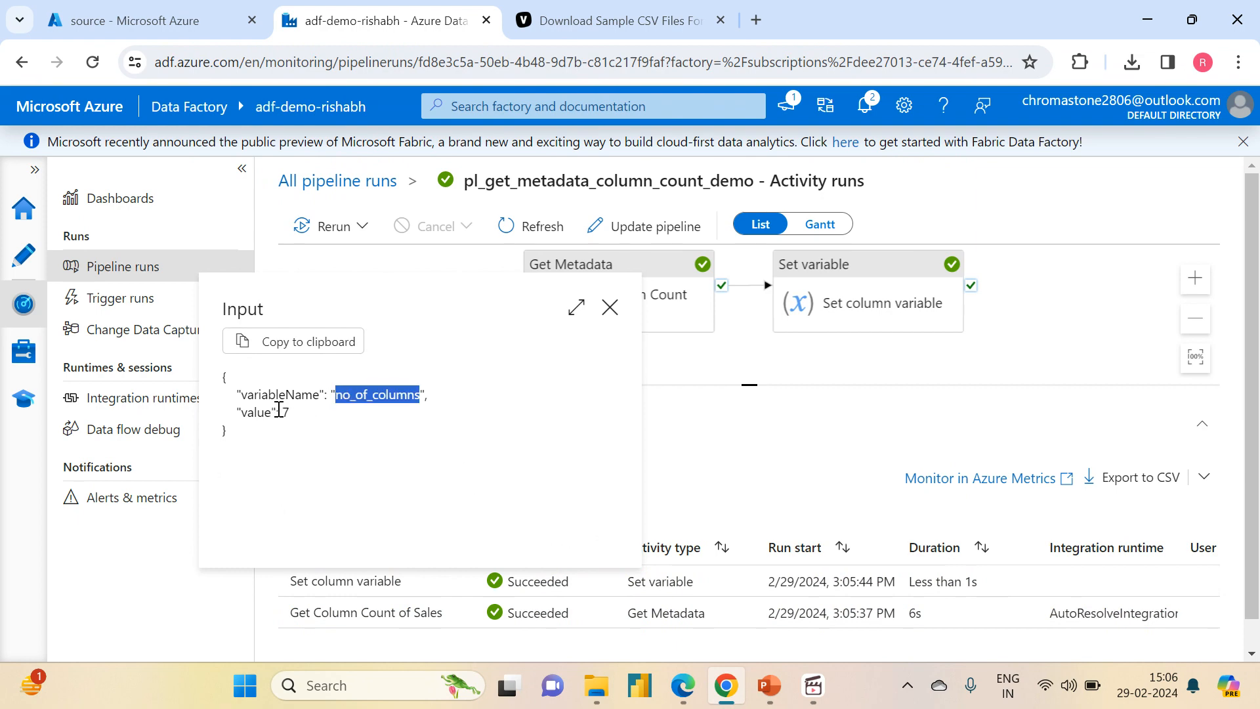
pyautogui.click(595, 685)
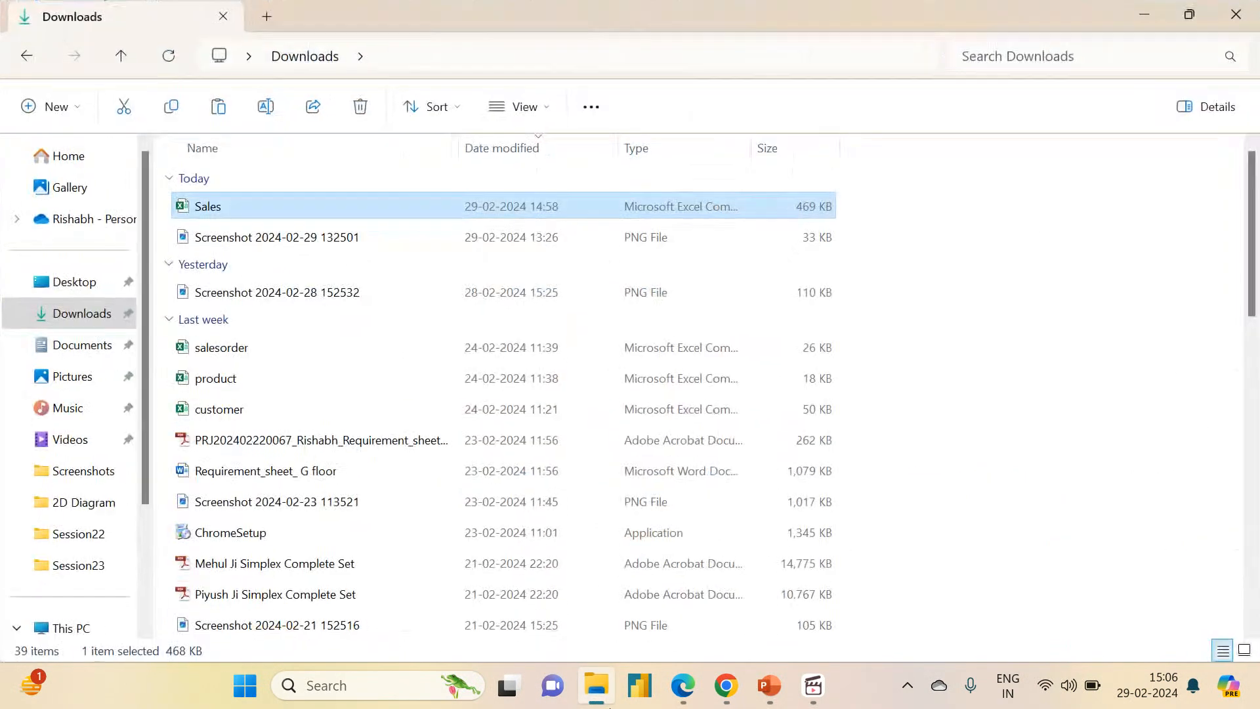
pyautogui.doubleClick(211, 209)
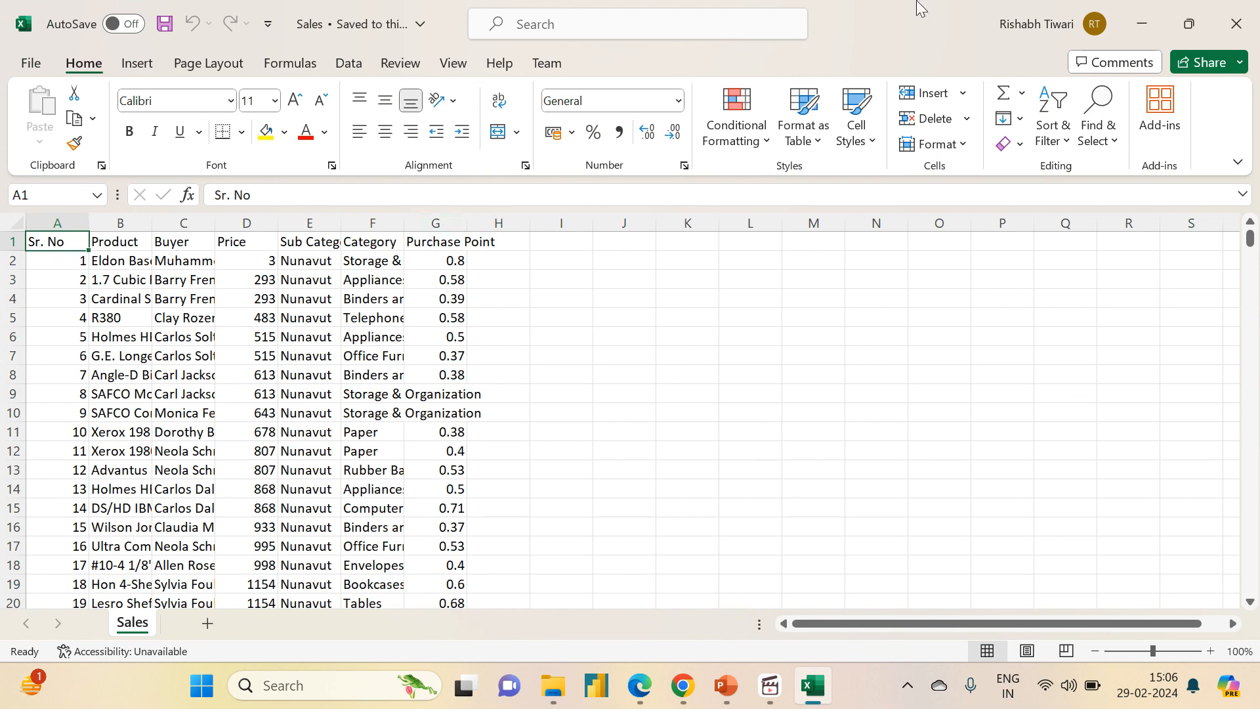
pyautogui.click(1243, 33)
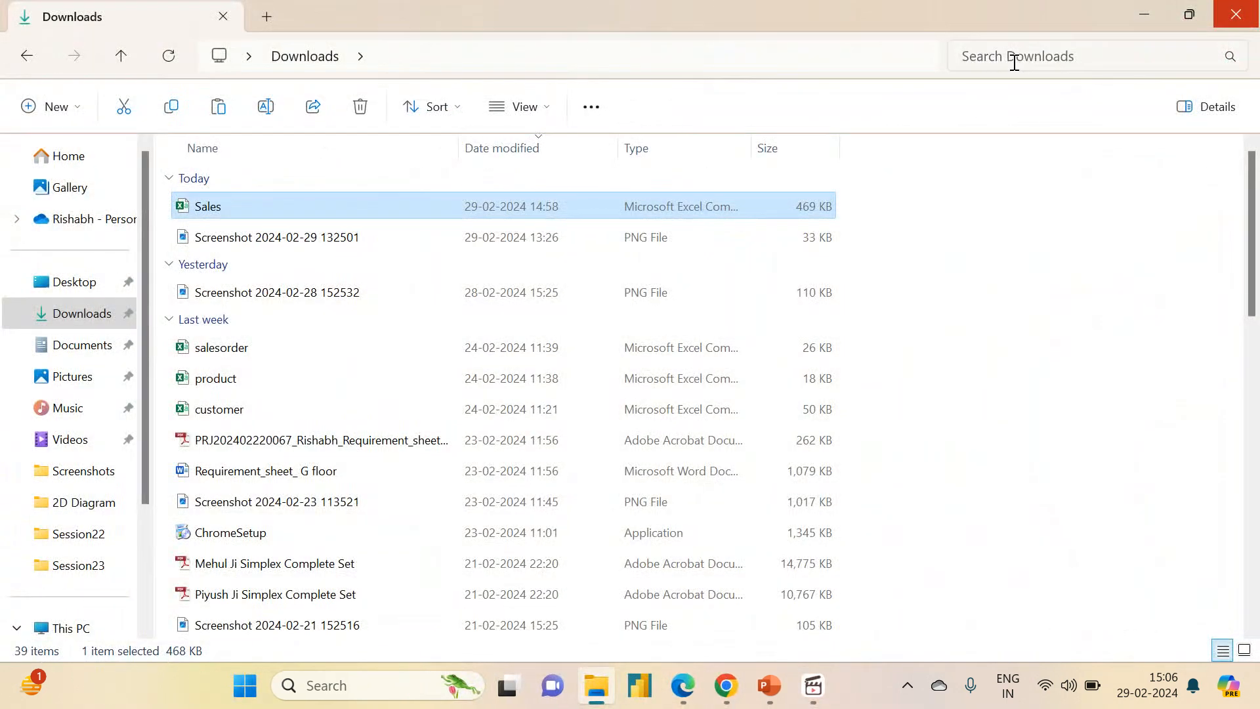
pyautogui.click(1148, 16)
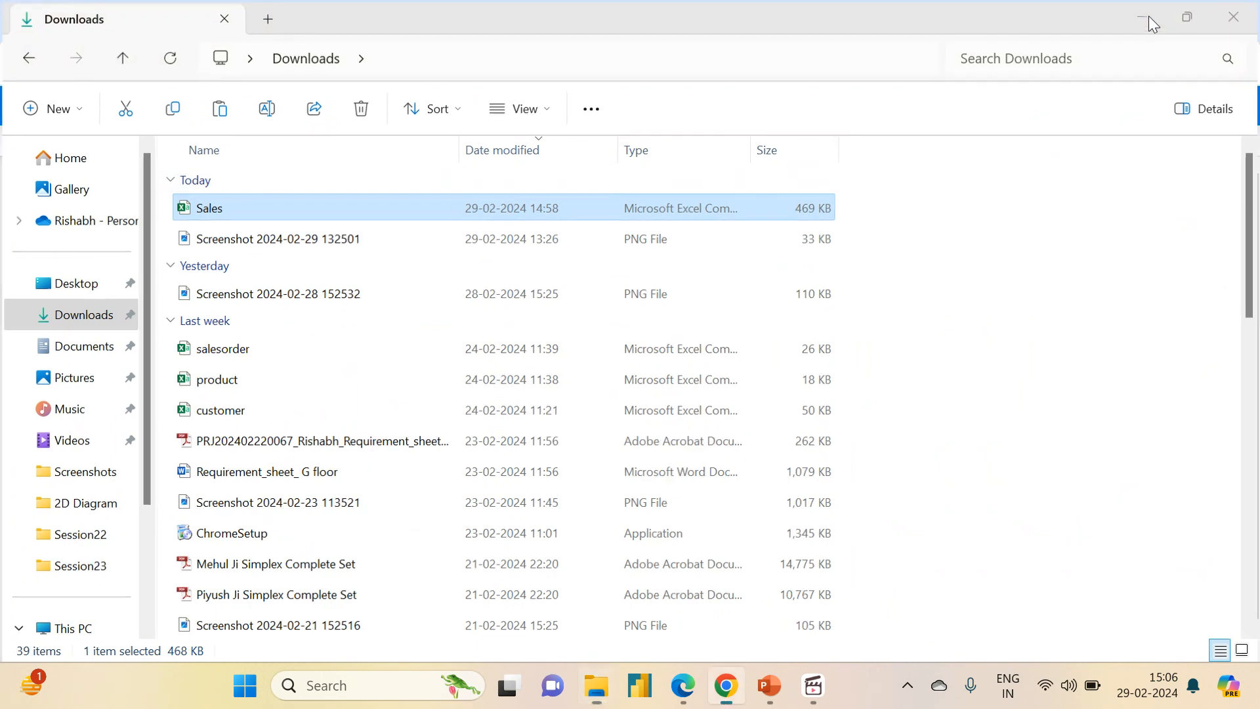
pyautogui.click(414, 269)
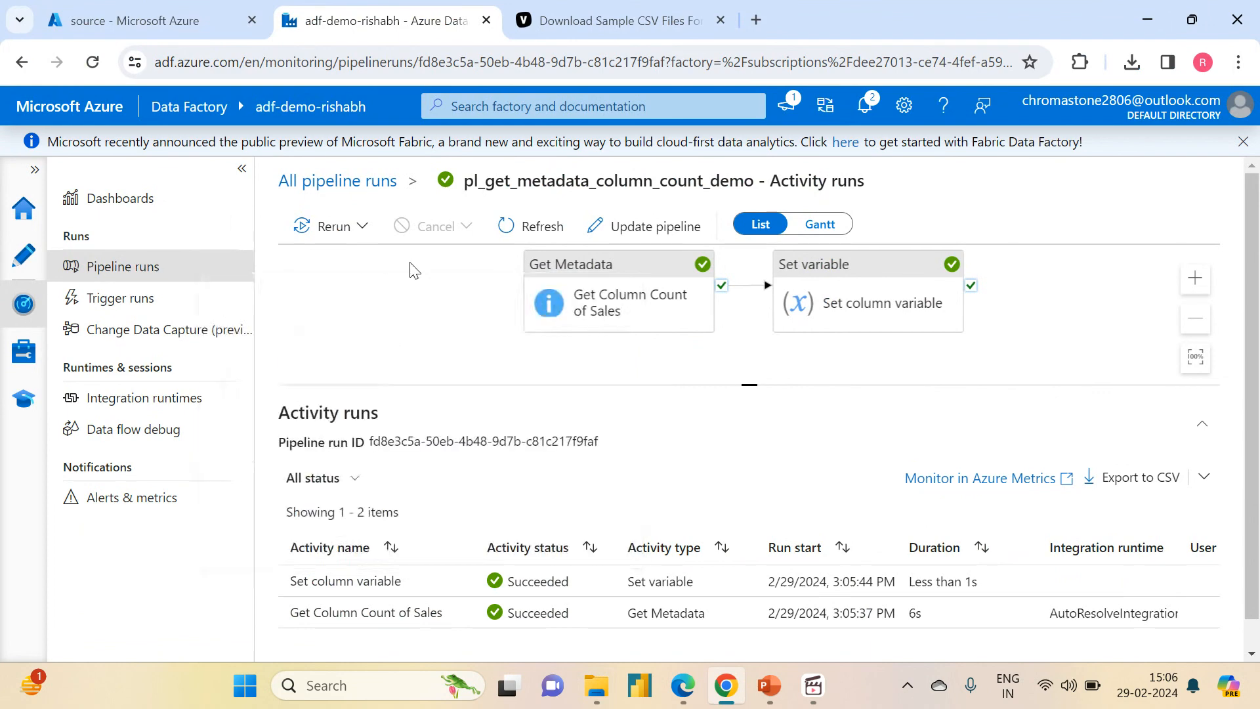
# Return to authoring and set the file property of the Get Column Count of Sales activity's dataset to sales.csv
pyautogui.click(23, 265)
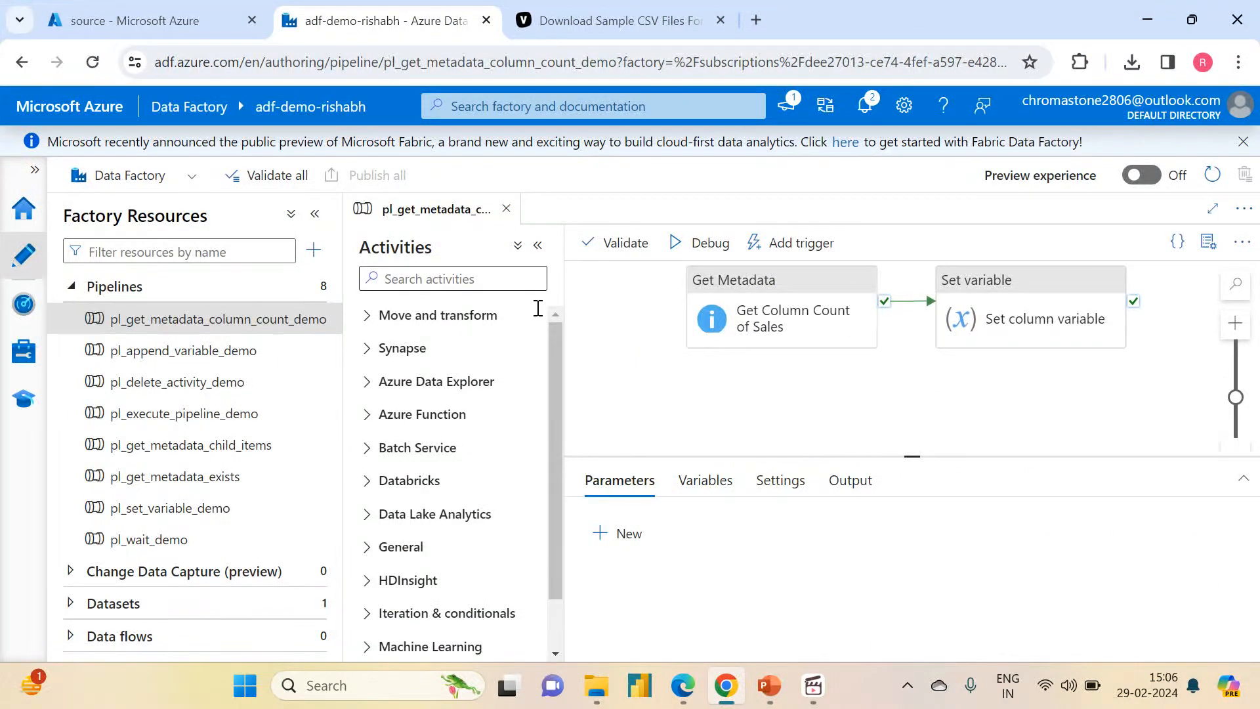
pyautogui.click(800, 284)
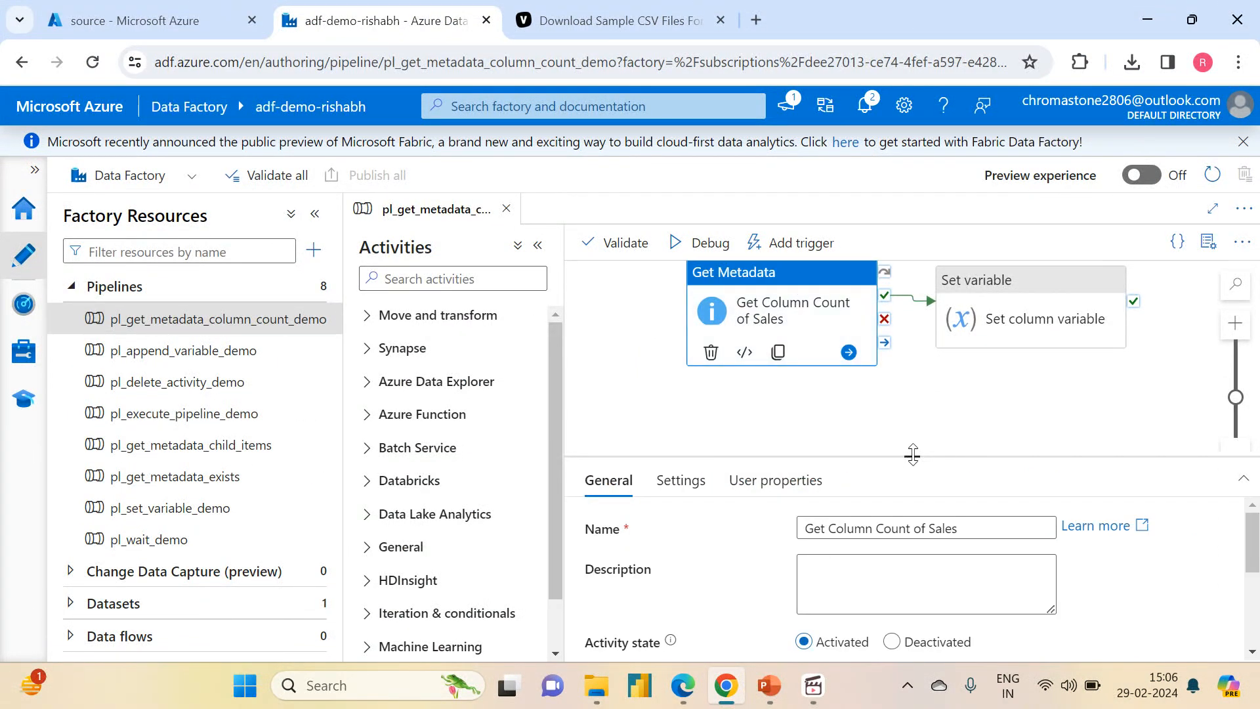
pyautogui.moveTo(872, 456); pyautogui.dragTo(863, 264)
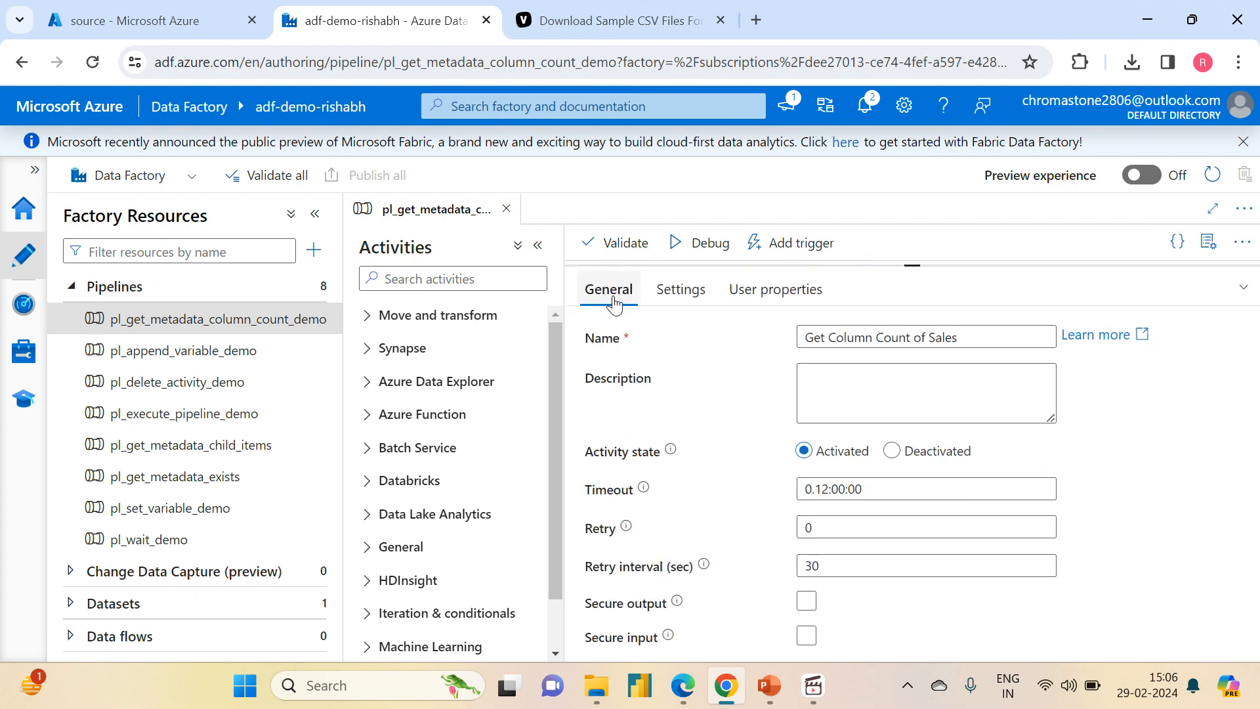
pyautogui.click(681, 303)
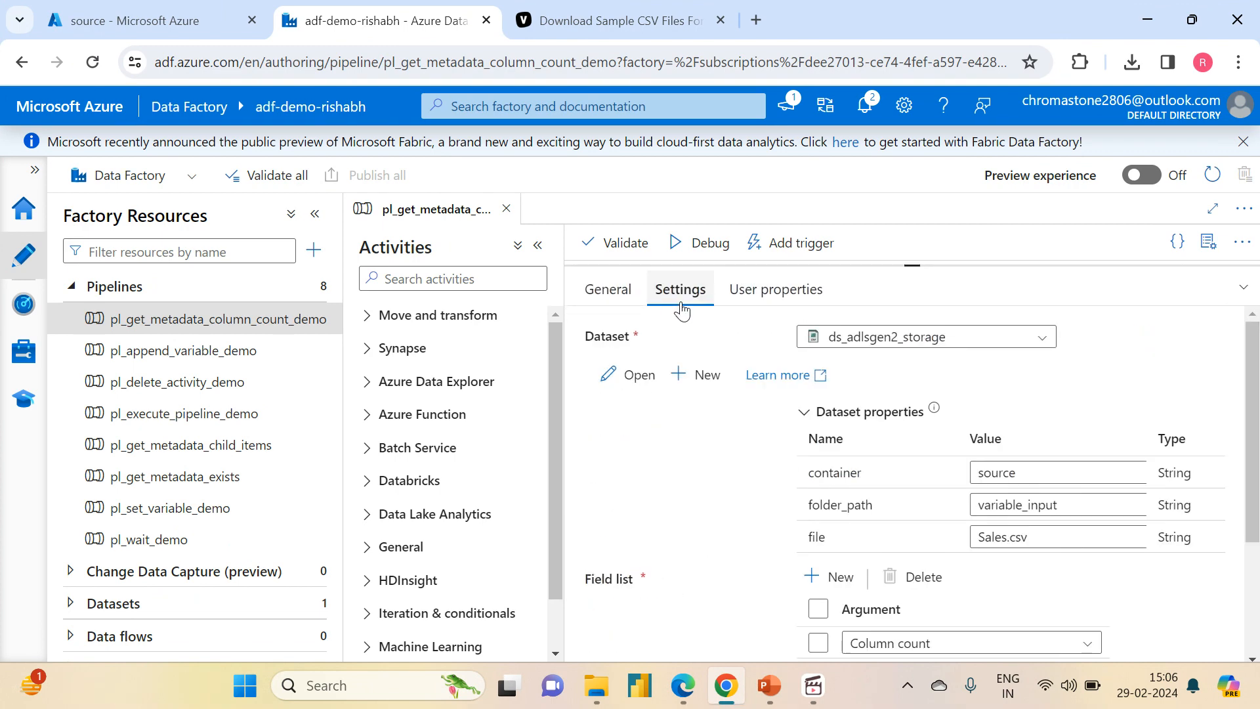
pyautogui.click(986, 535)
pyautogui.press('BackSpace')
pyautogui.write('s')
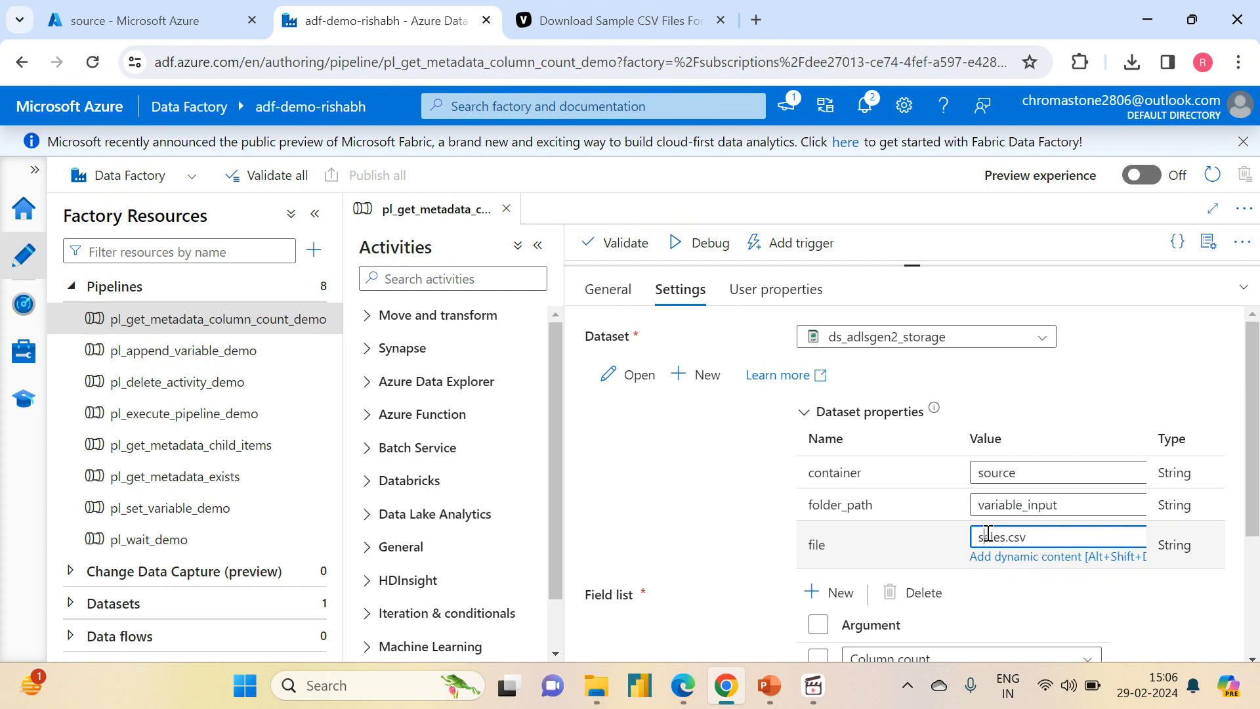
# Publish the edited pl_get_metadata_column_count_demo pipeline and trigger an on-demand run of it
pyautogui.click(382, 171)
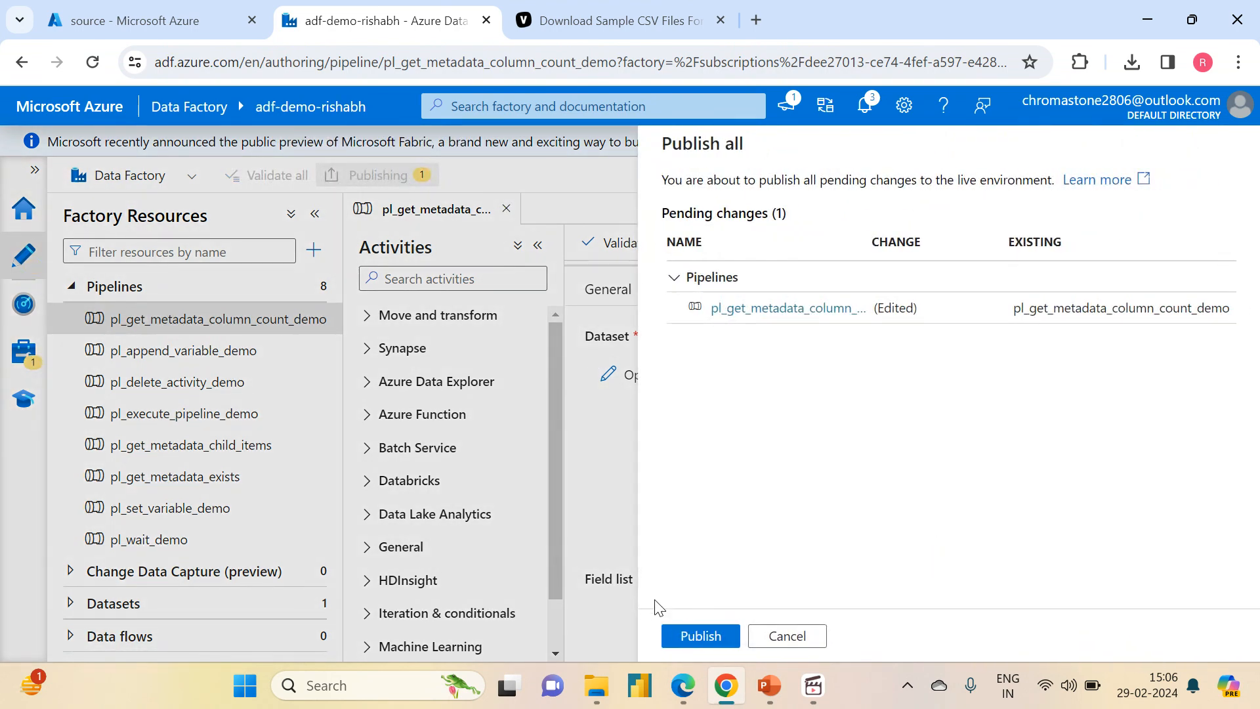
pyautogui.click(704, 636)
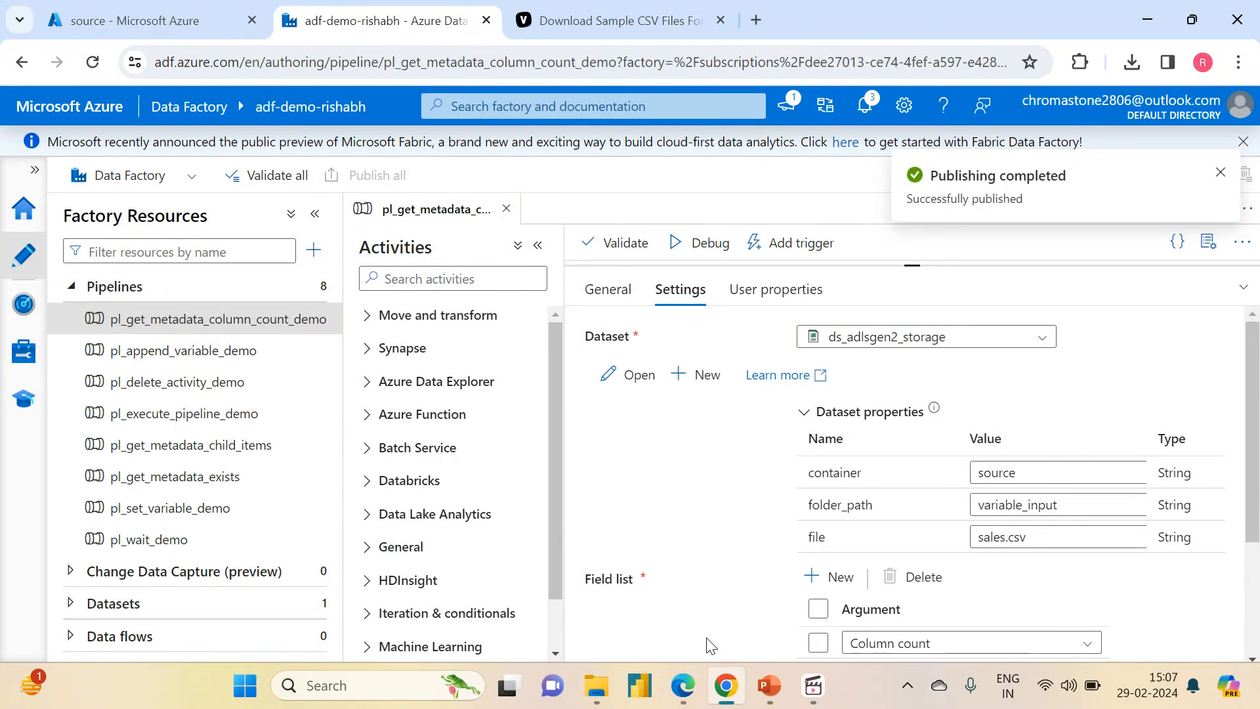
pyautogui.click(790, 244)
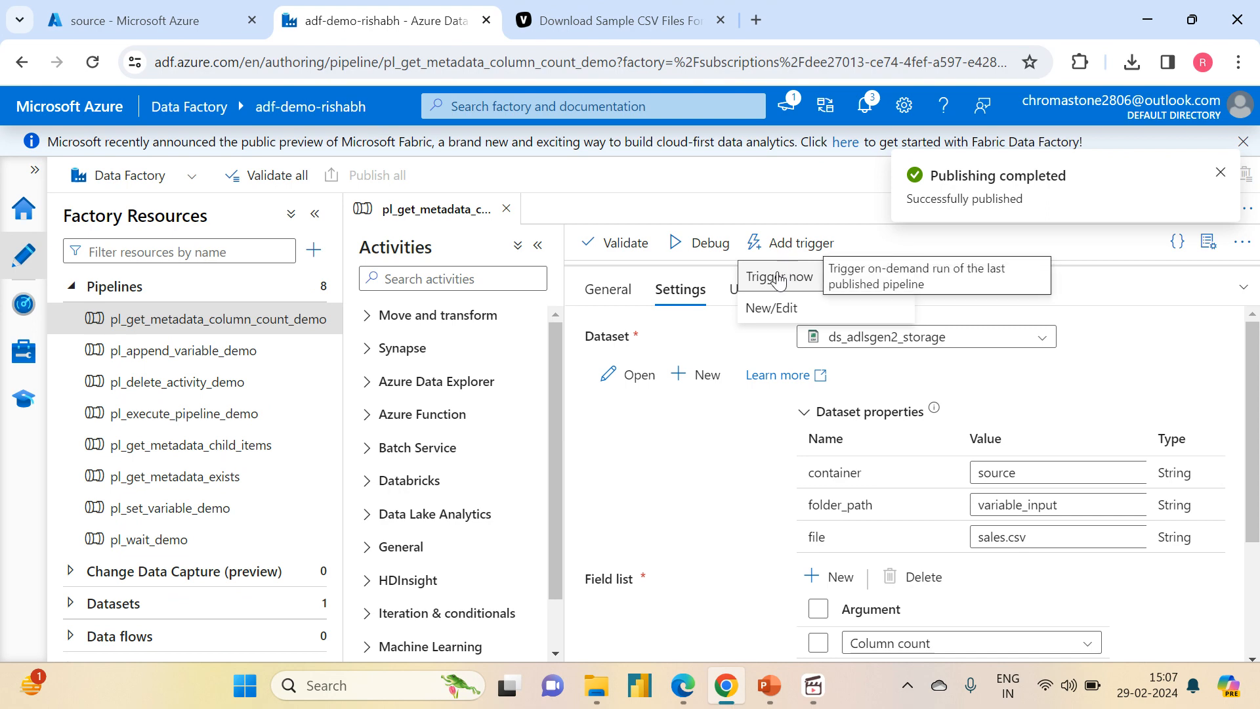
pyautogui.click(781, 275)
pyautogui.click(723, 636)
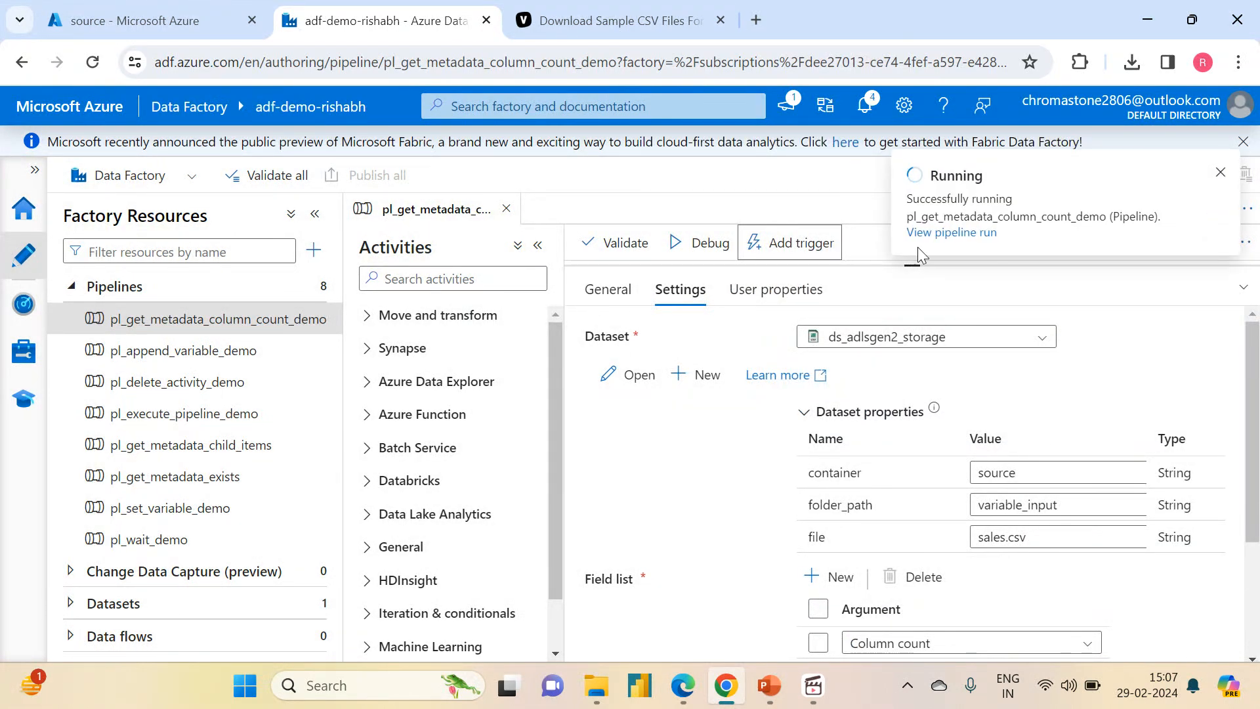
# View the new pipeline run, refresh the list of all pipeline runs, and reopen the latest pl_get_metadata_column_count_demo run
pyautogui.click(950, 232)
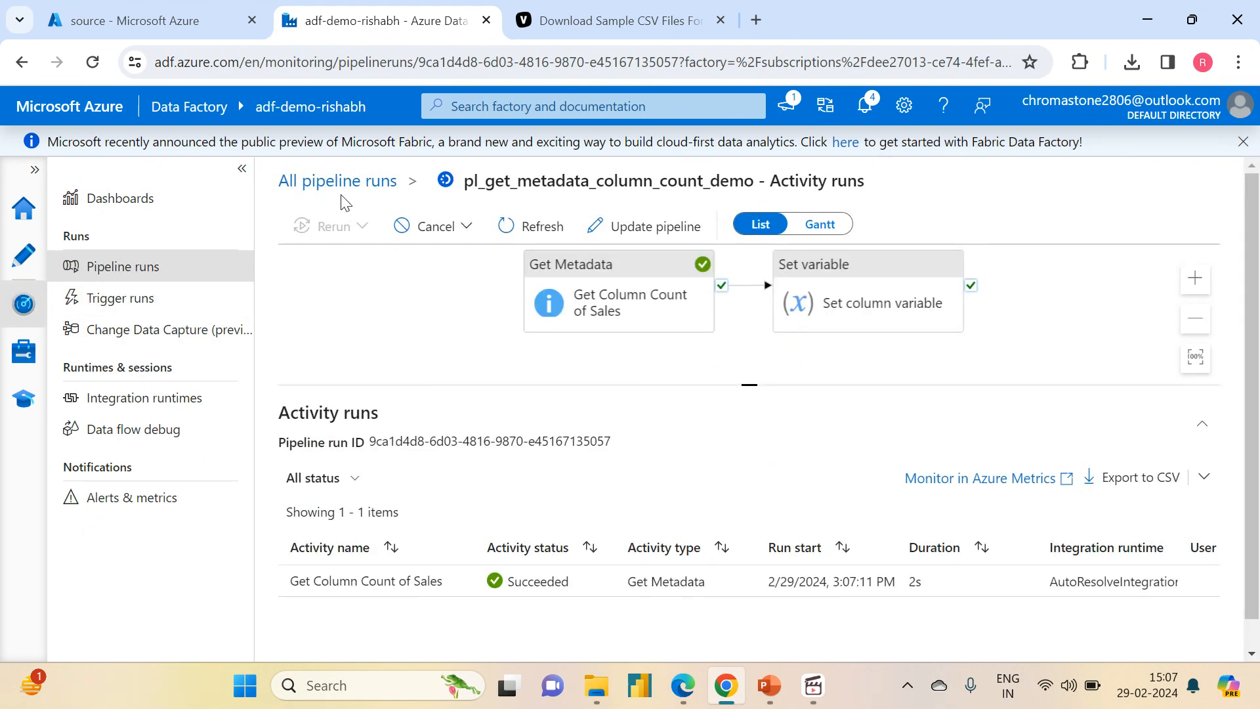
pyautogui.click(366, 182)
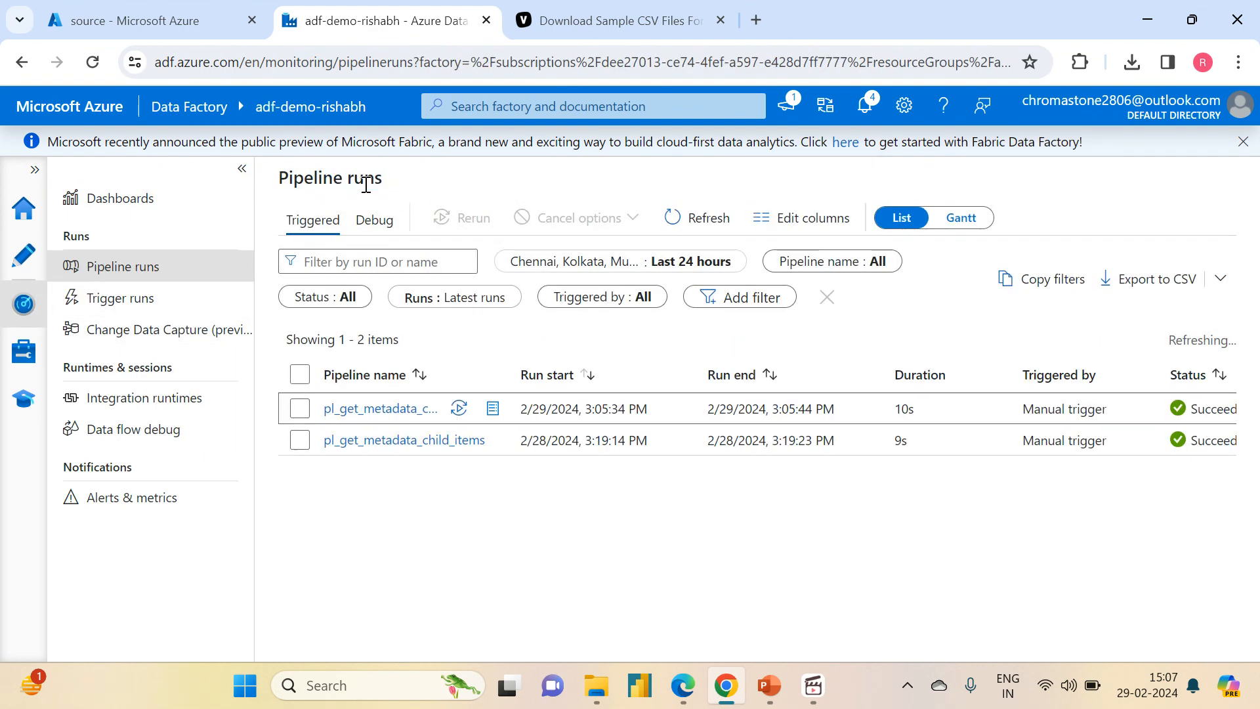
pyautogui.click(686, 230)
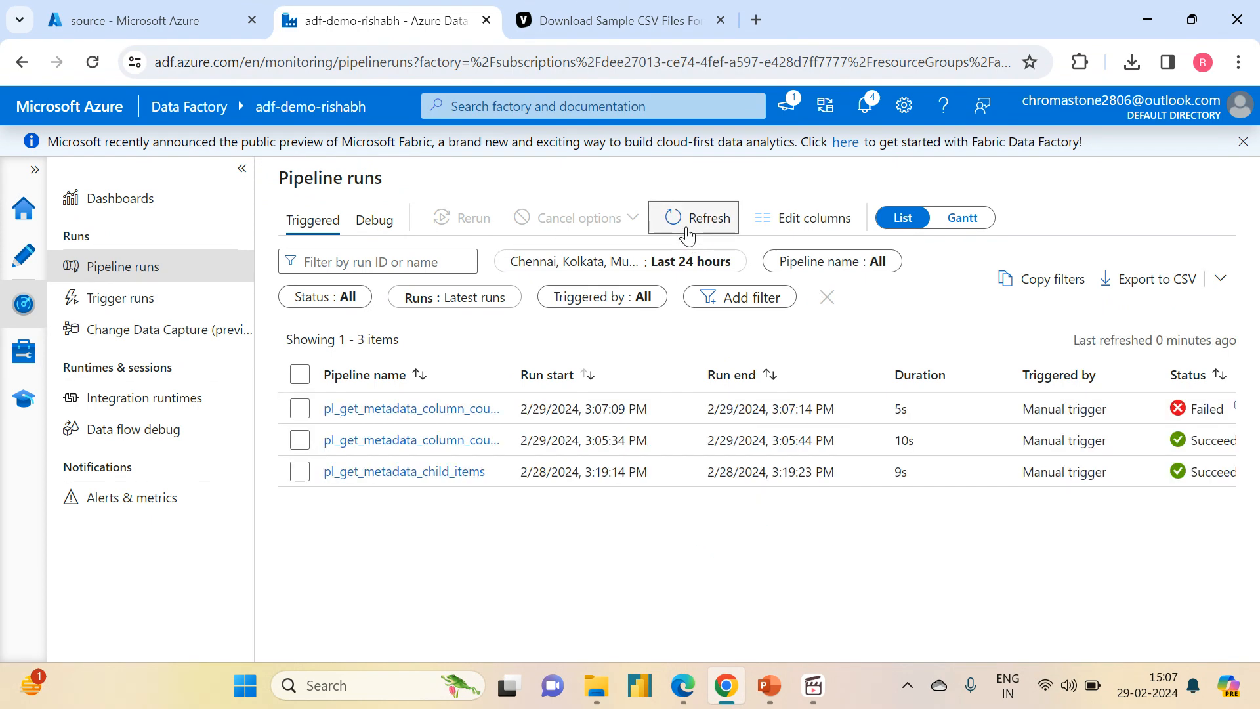
pyautogui.click(407, 412)
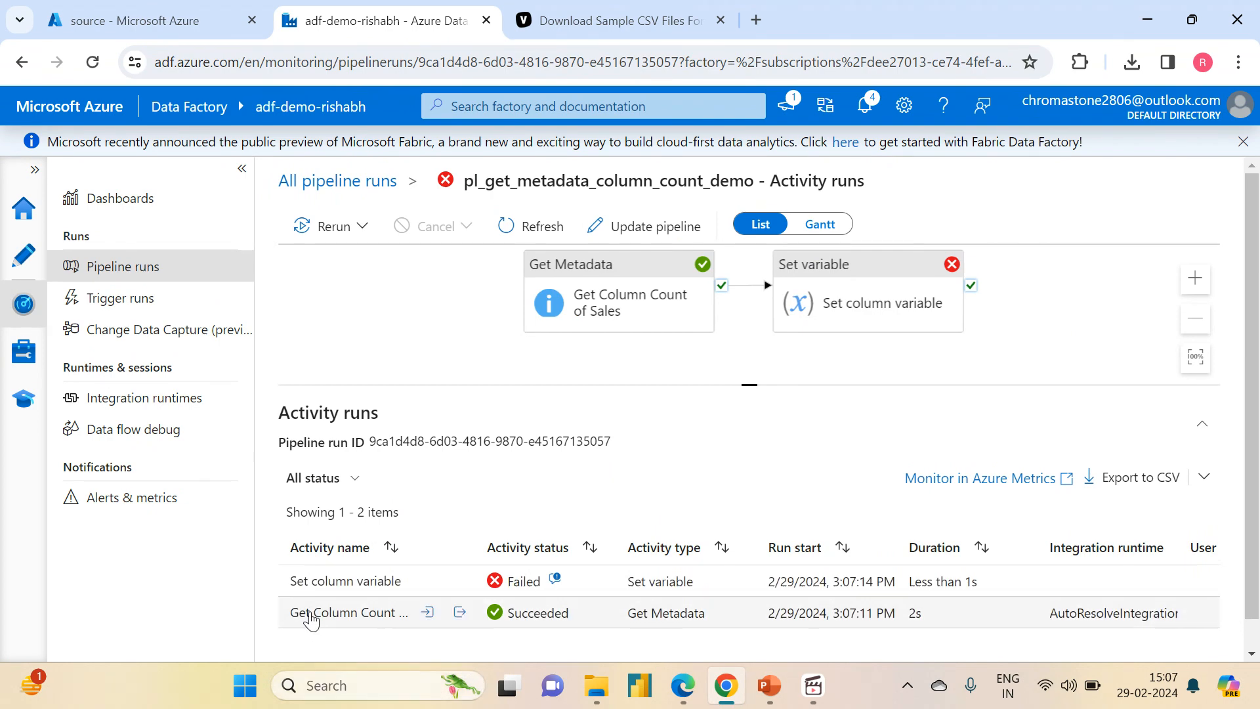
# Examine the exists value in the Get Column Count of Sales output and compare the file name with the one in the source container's variable_input folder
pyautogui.click(460, 612)
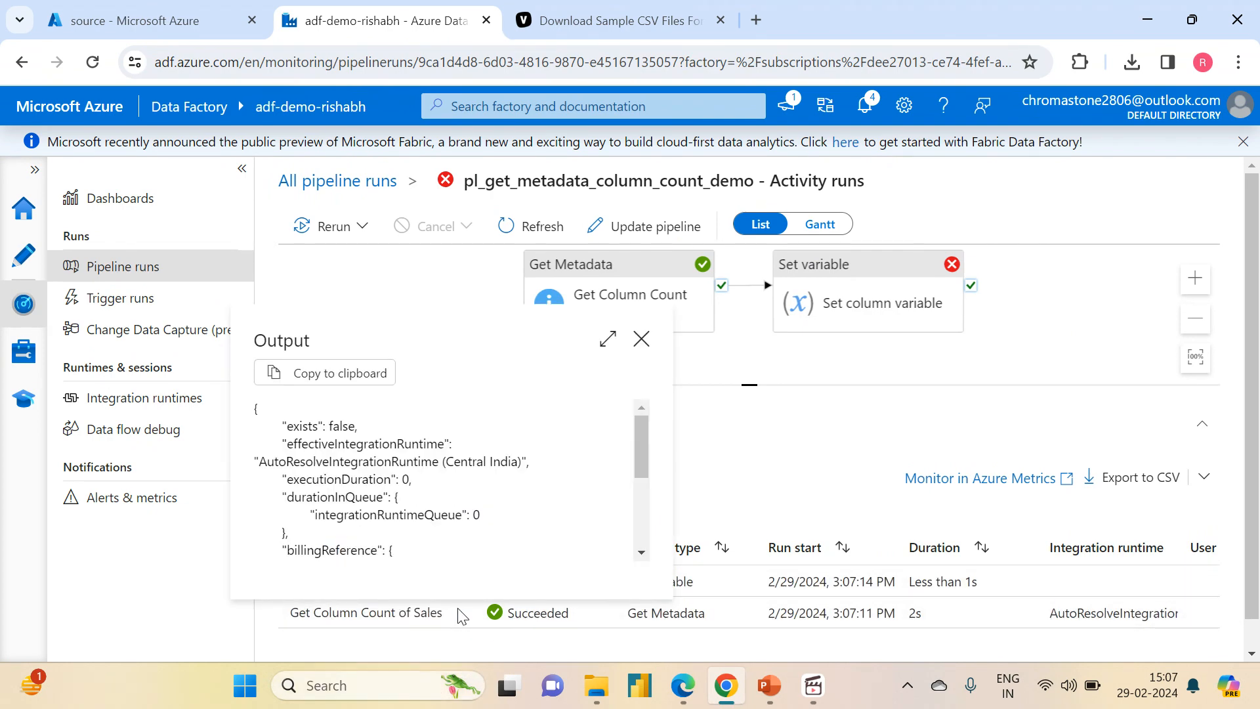
pyautogui.doubleClick(341, 426)
pyautogui.click(340, 426)
pyautogui.doubleClick(340, 426)
pyautogui.click(128, 23)
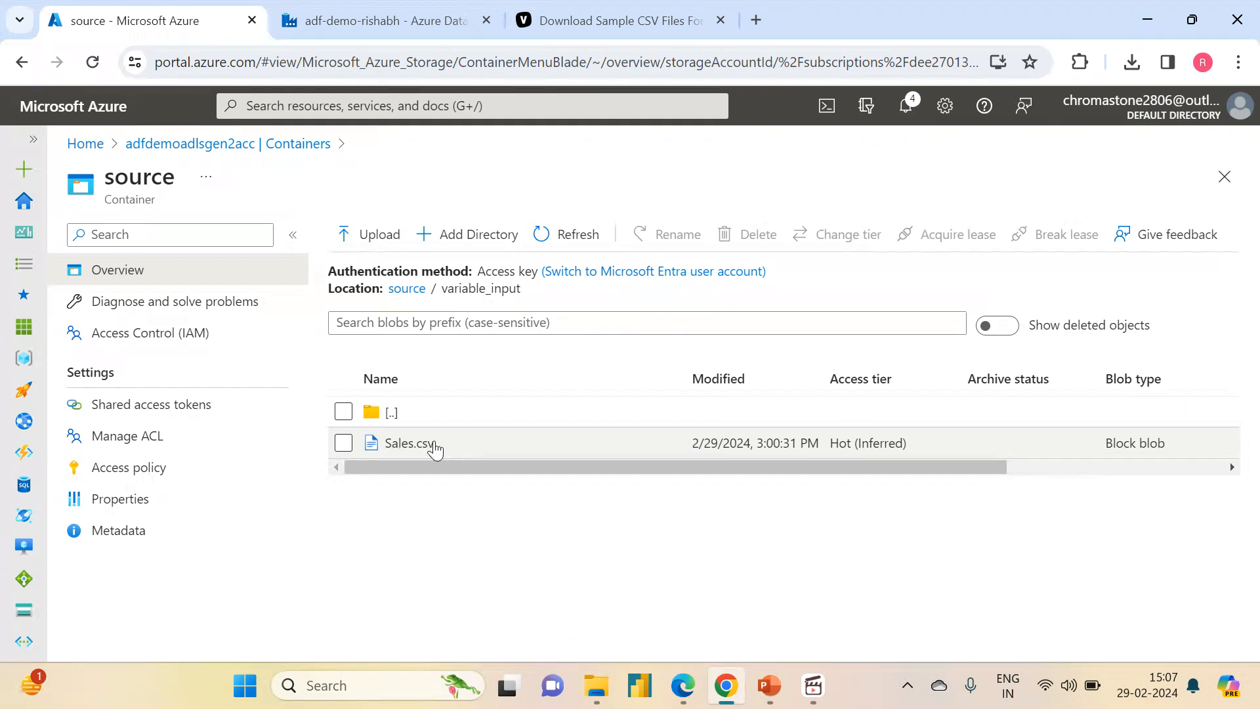
pyautogui.click(405, 14)
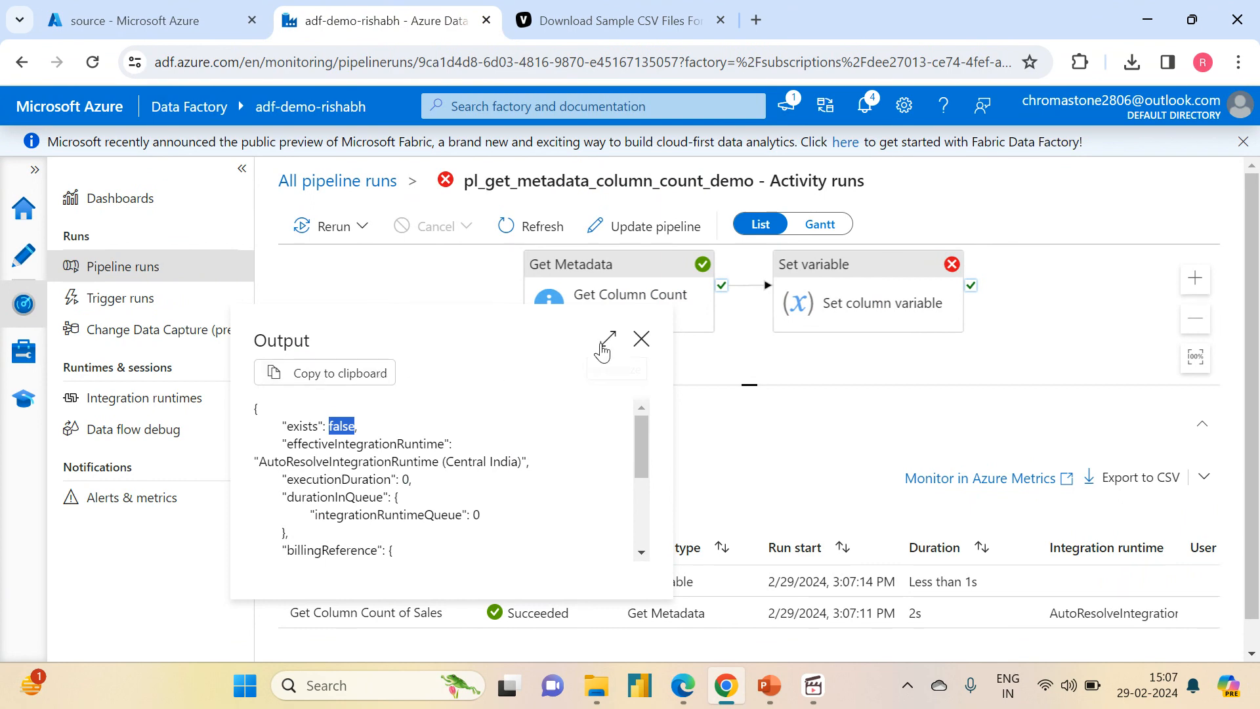
pyautogui.doubleClick(298, 423)
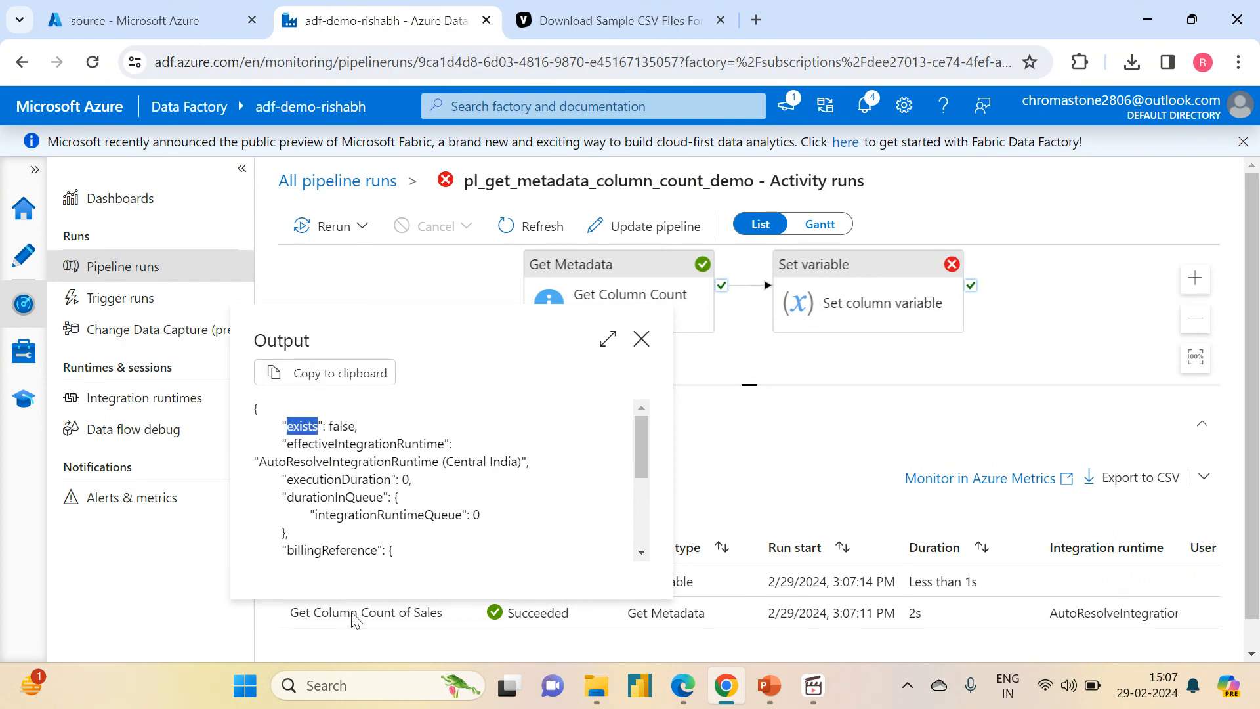
pyautogui.doubleClick(339, 425)
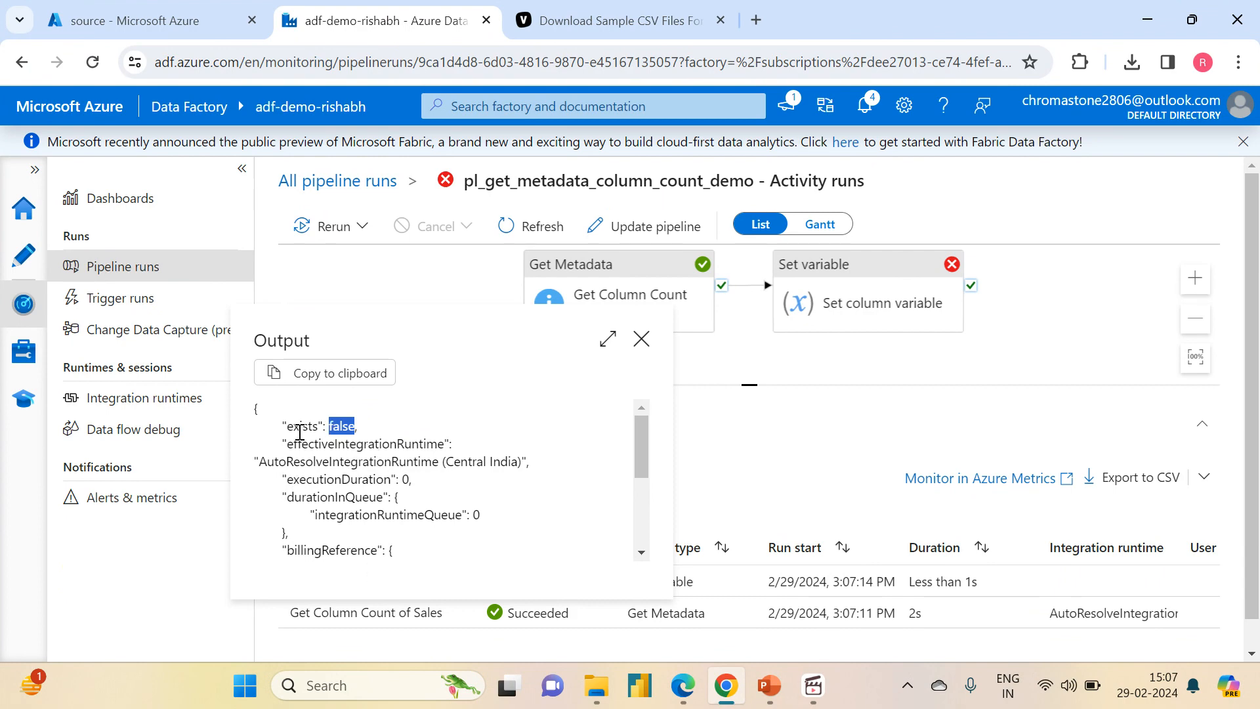
pyautogui.click(642, 346)
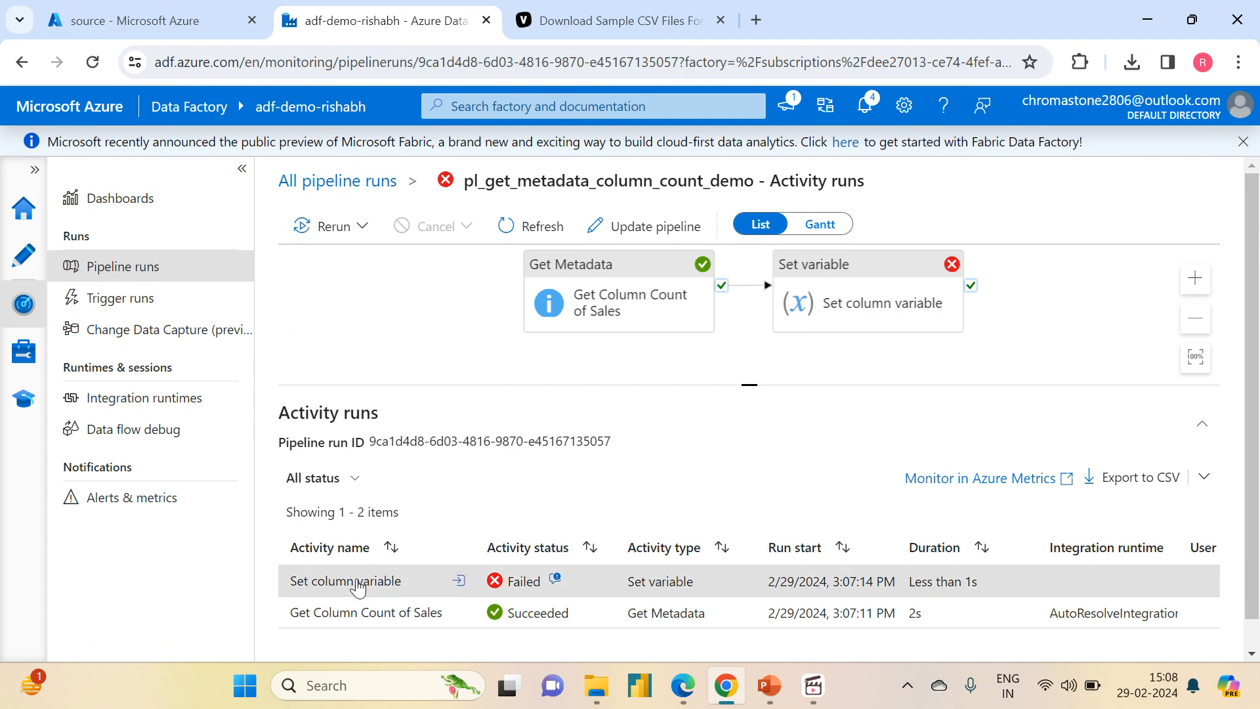
# Read the error details of the Set column variable run and recheck the file name's letter case in the variable_input folder
pyautogui.click(555, 578)
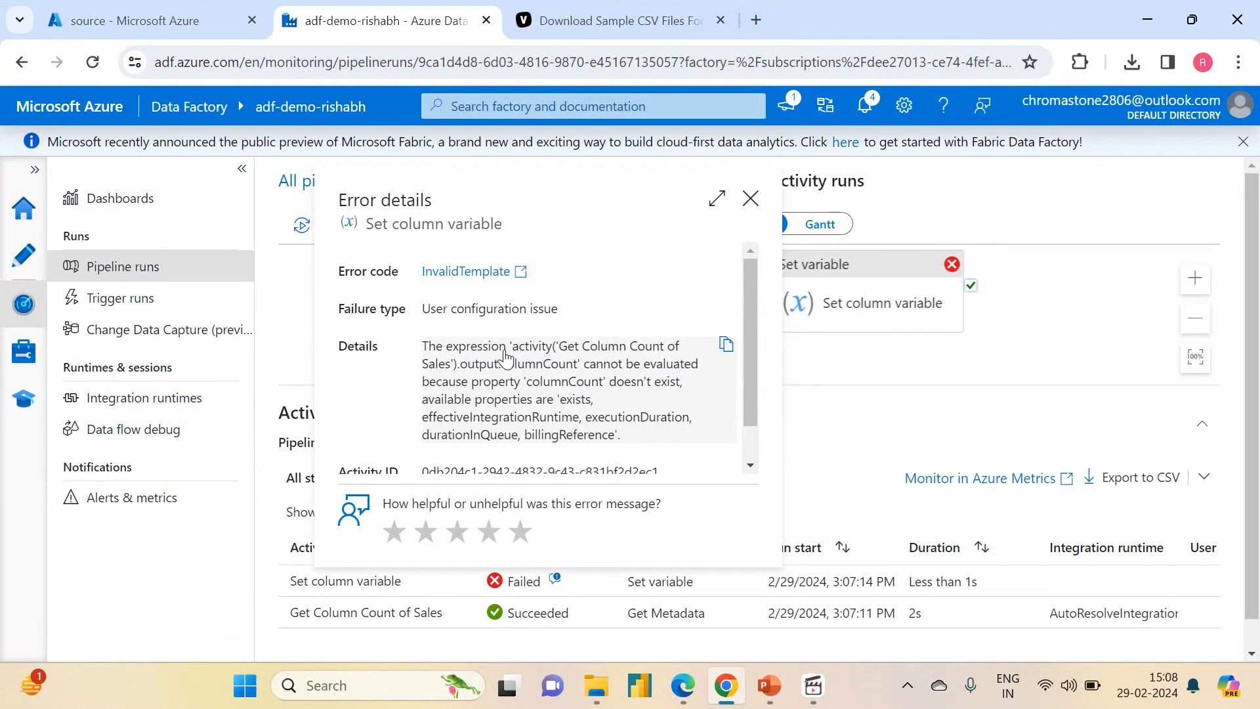
pyautogui.click(748, 198)
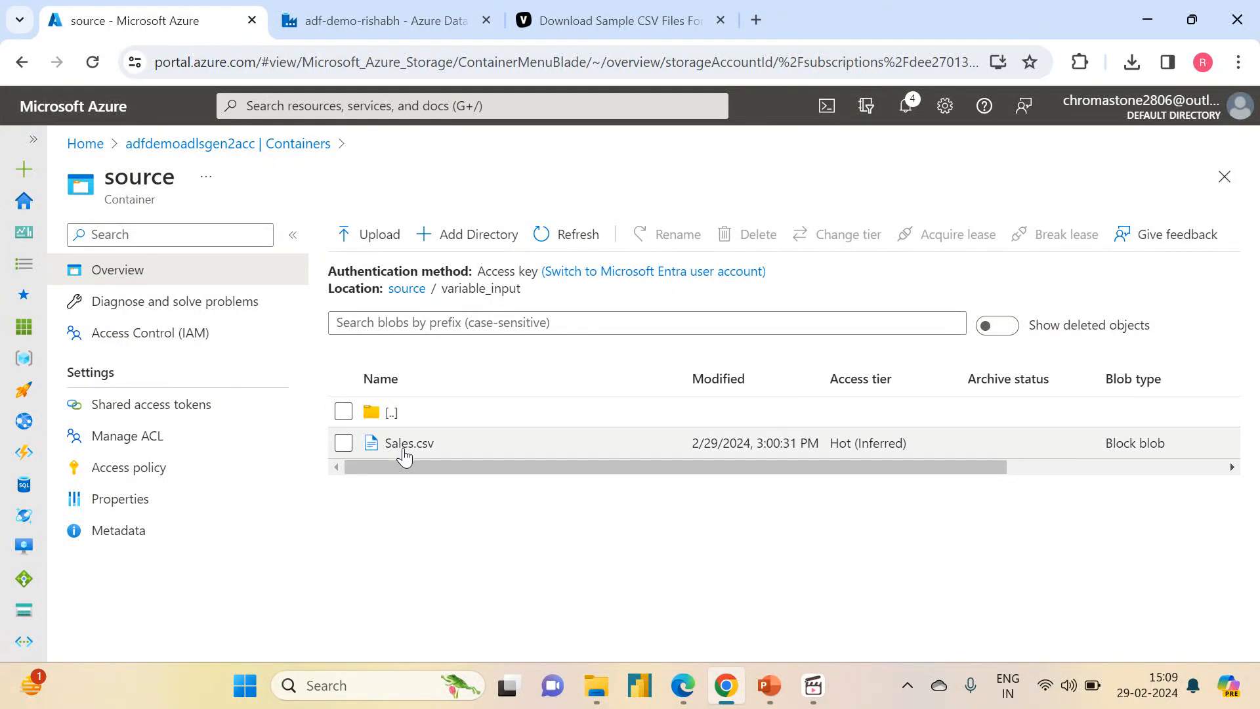
pyautogui.click(377, 18)
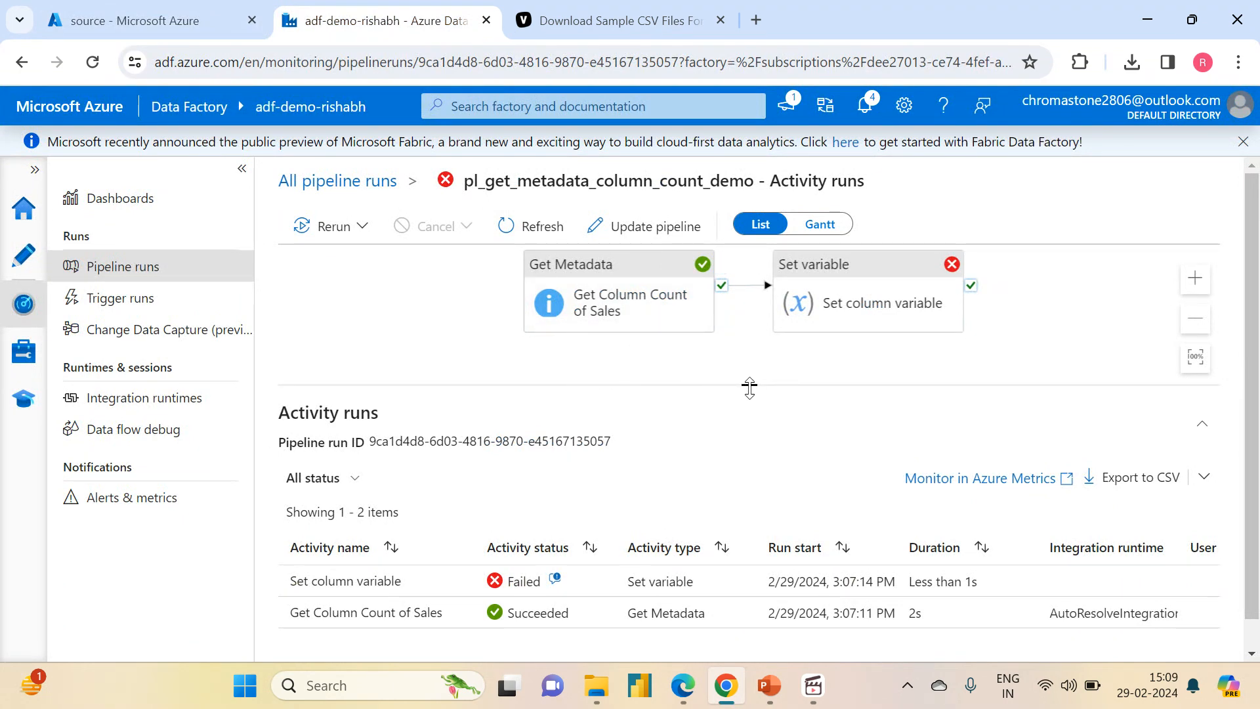
pyautogui.moveTo(749, 388); pyautogui.dragTo(750, 363)
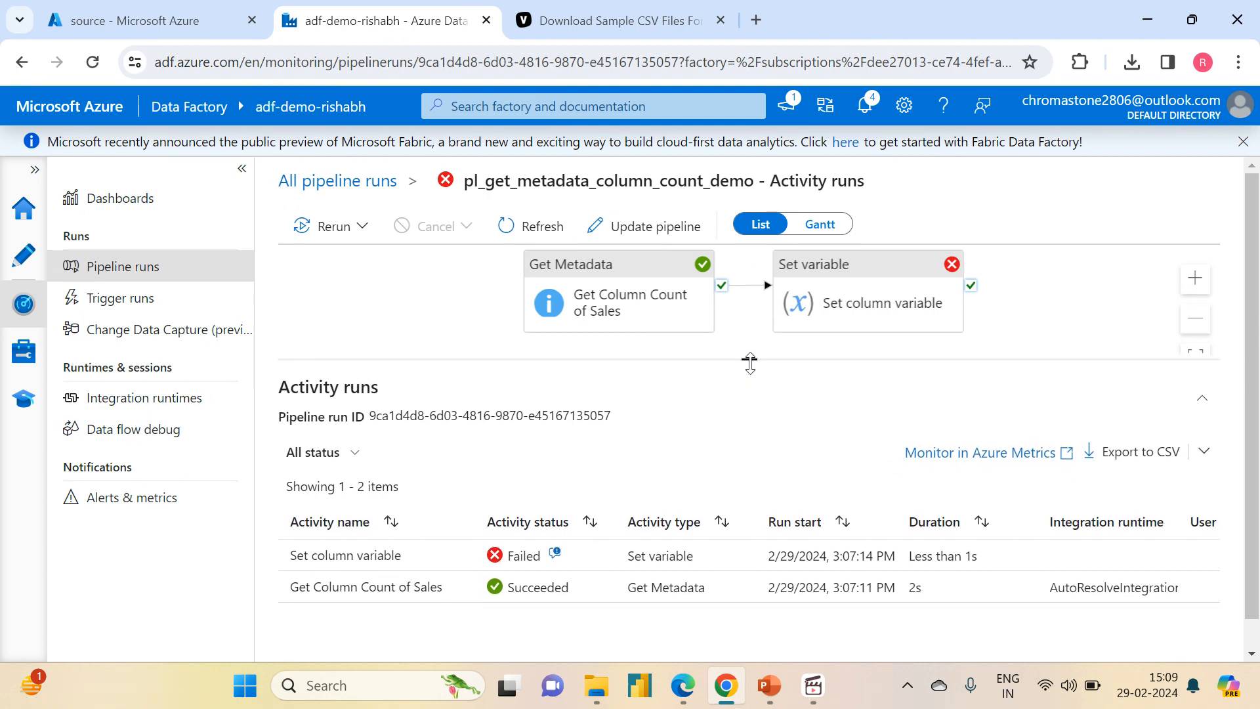